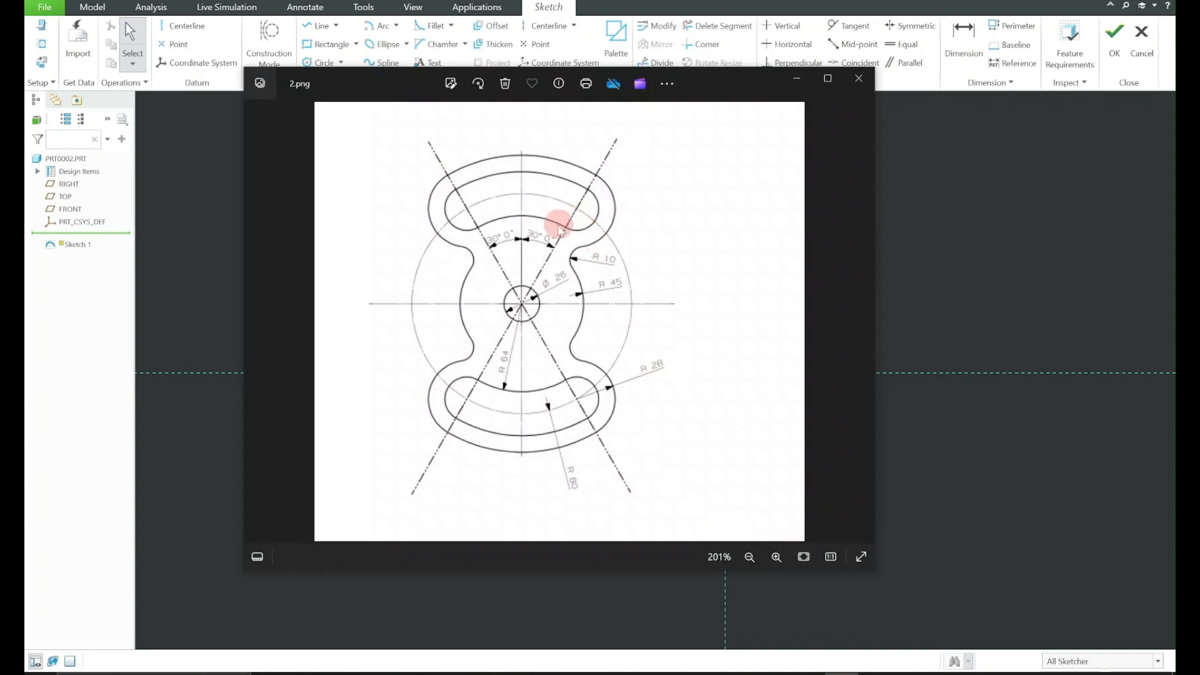
Compare the current sketch with the reference drawing 2.png, checking its arcs, radii and angles
left_click(794, 81)
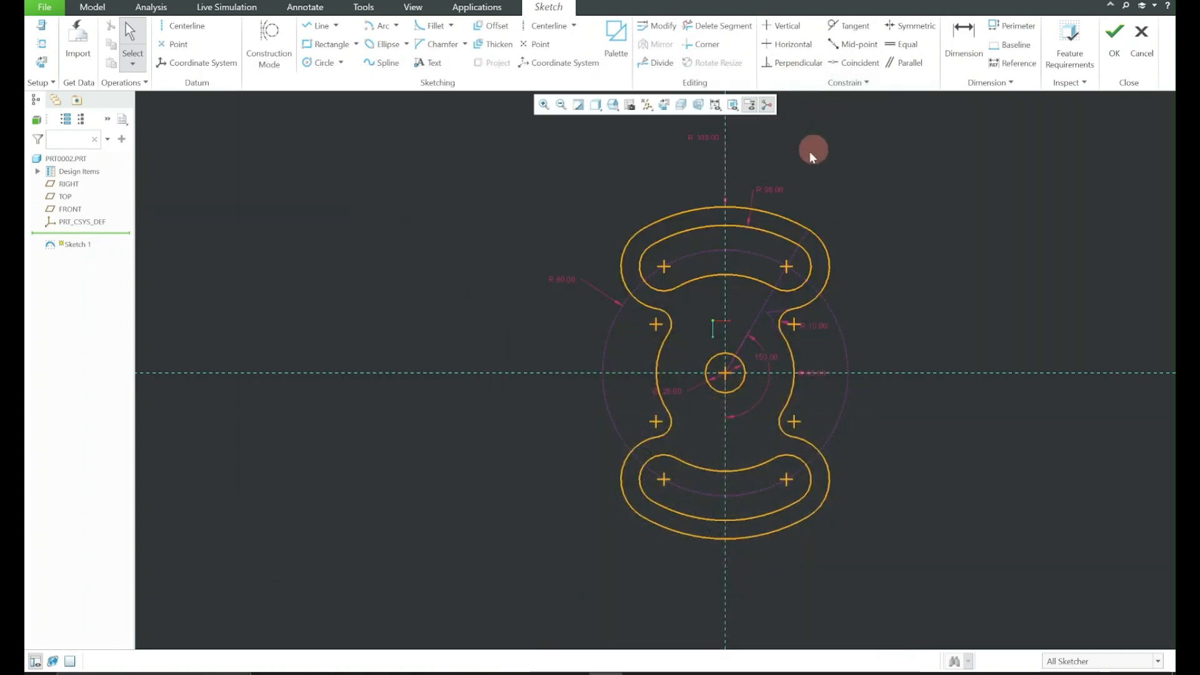
mouse_move(724, 295)
middle_mouse_down("shift")
mouse_move(699, 269)
mouse_move(669, 289)
mouse_move(686, 306)
mouse_move(648, 325)
middle_mouse_up("shift")
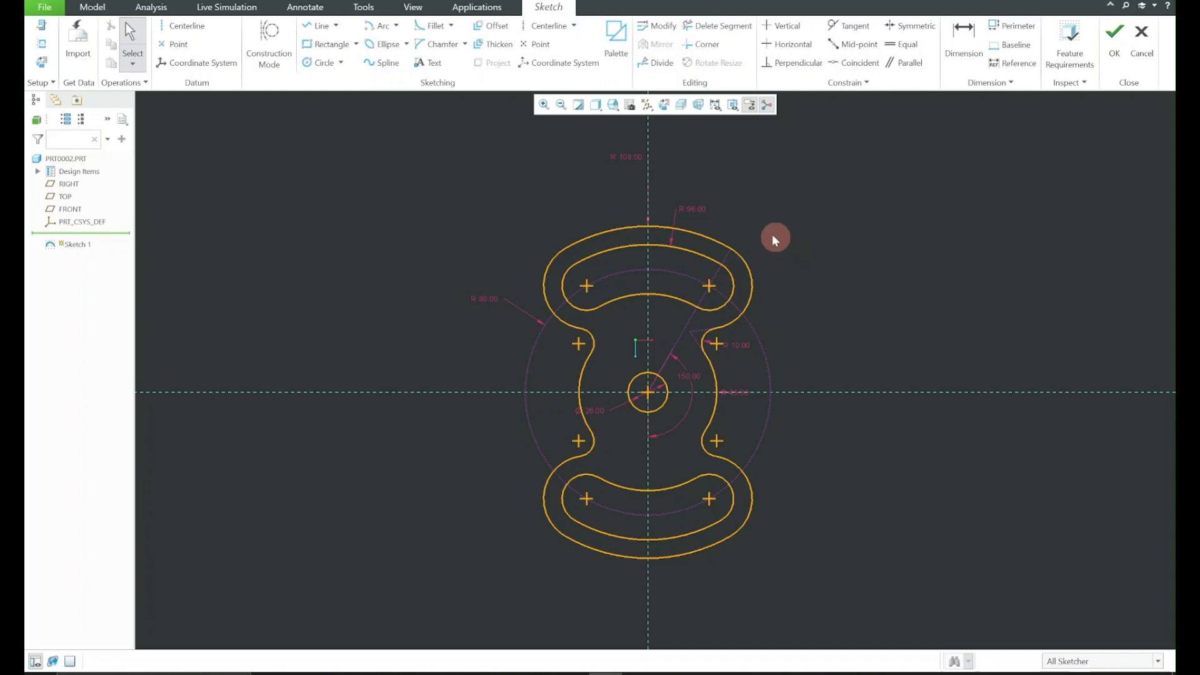
left_click(841, 673)
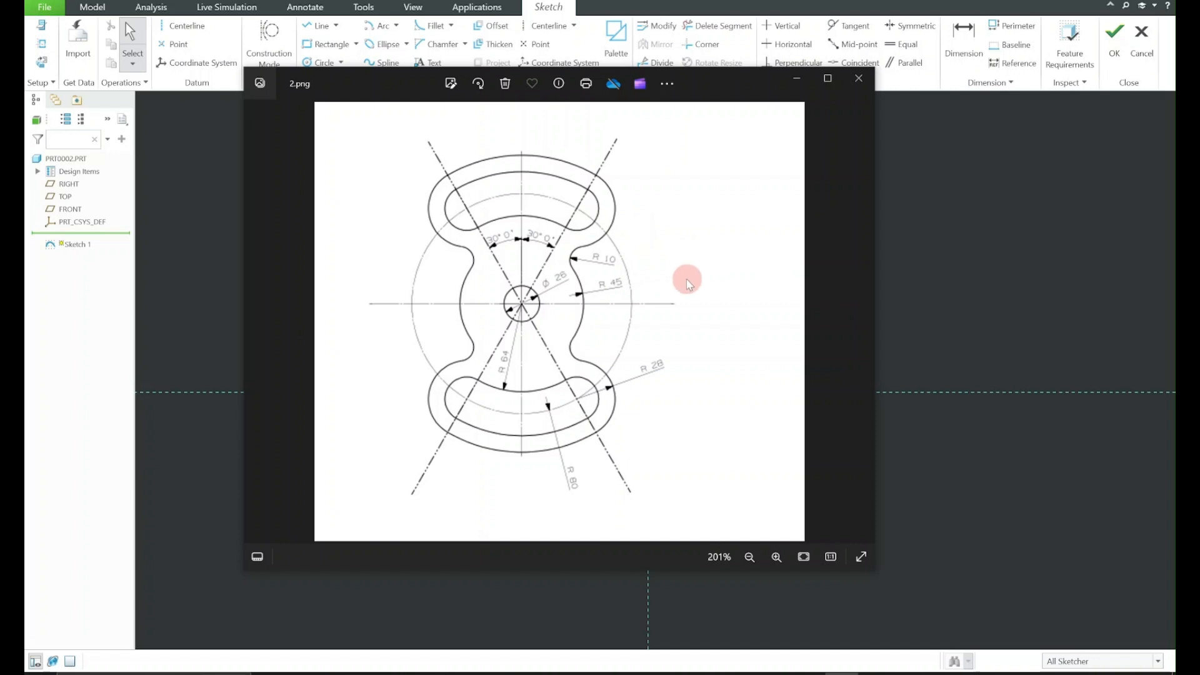
left_click(798, 81)
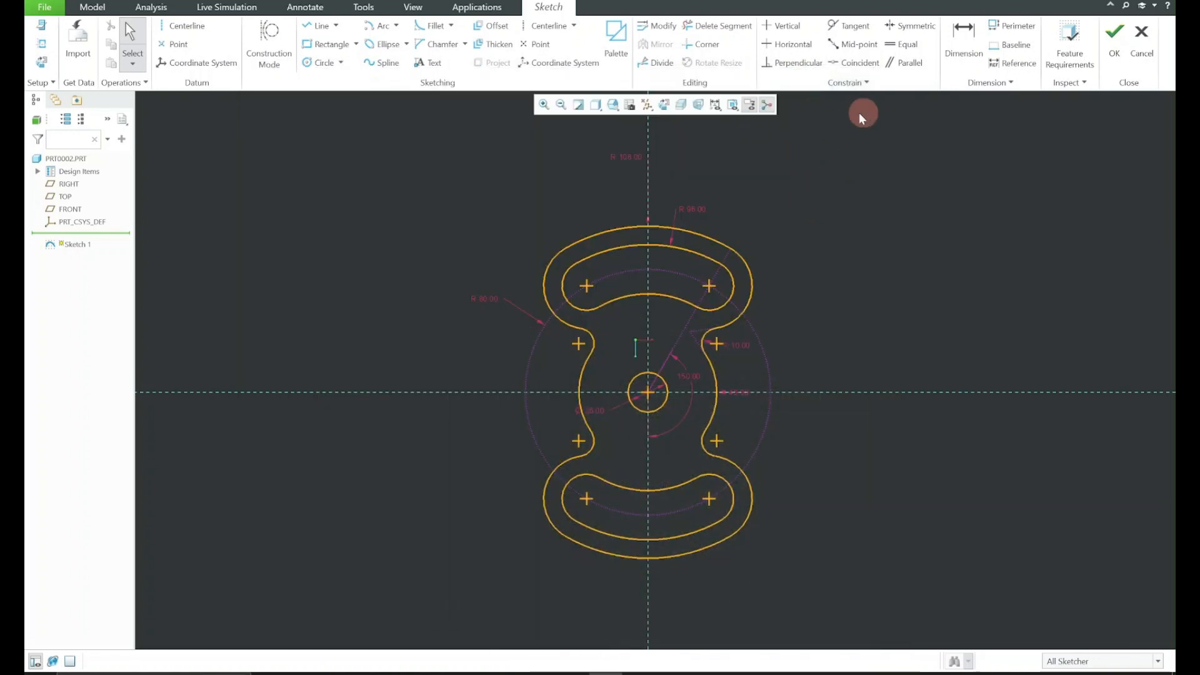
Discard the open sketch and close its part window
left_click(1141, 39)
left_click(660, 346)
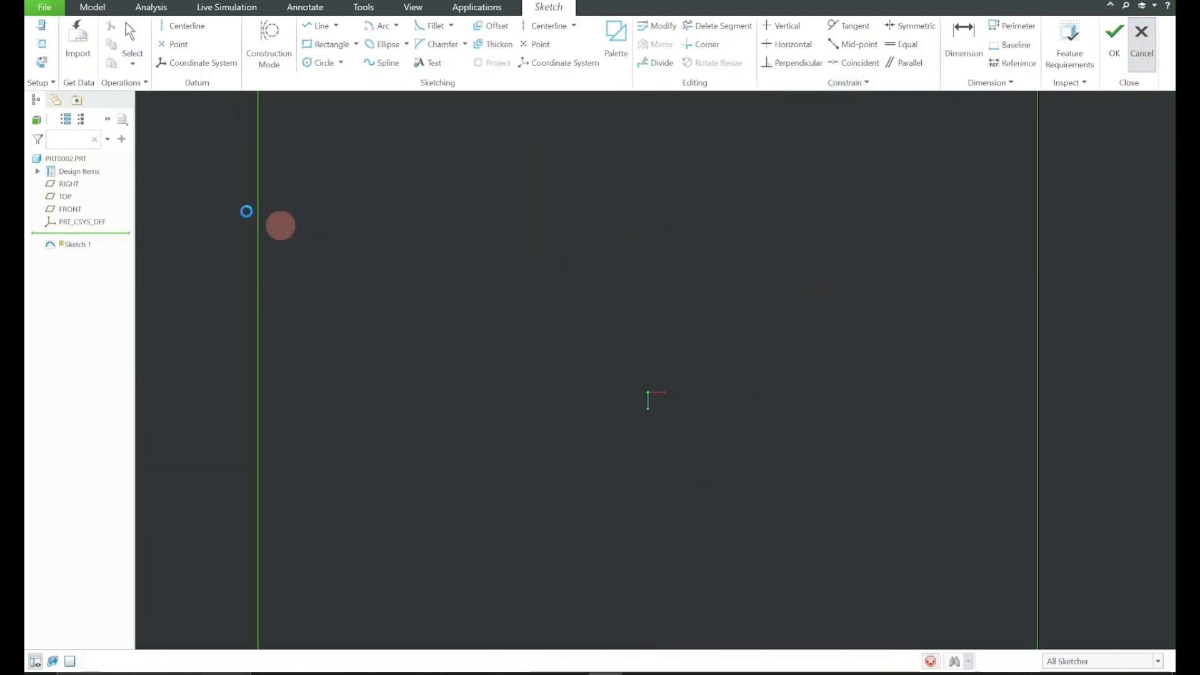
scroll(334, 175, "up", 2)
left_click(223, 7)
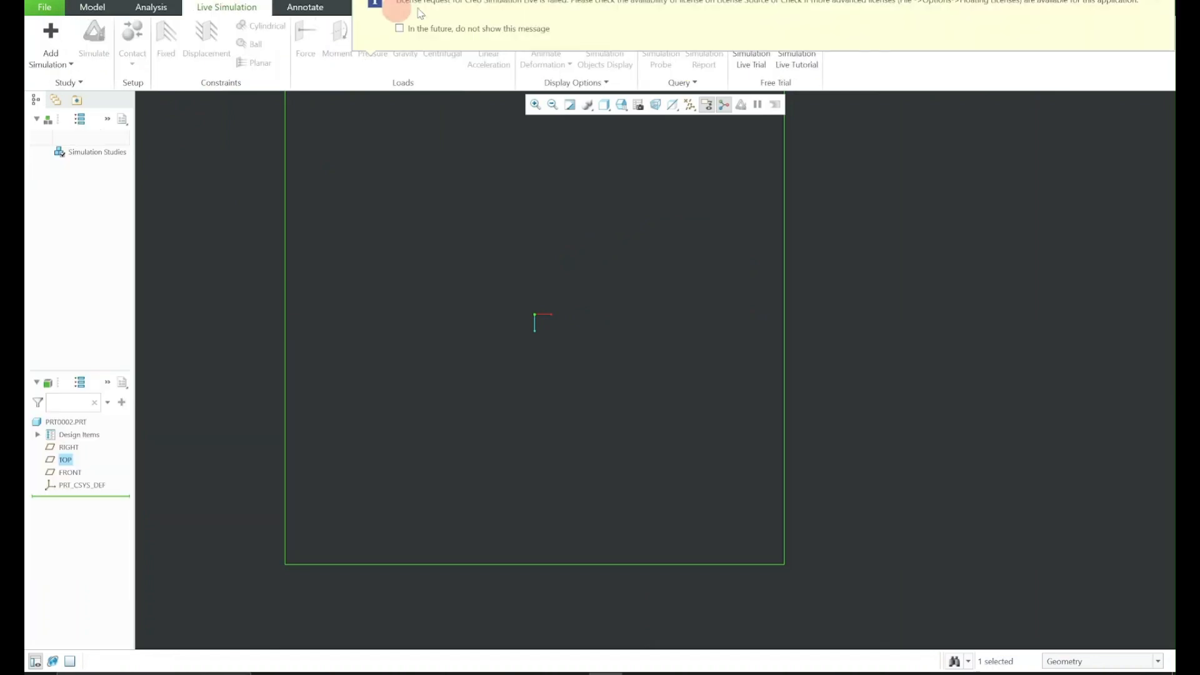
left_click(1160, 5)
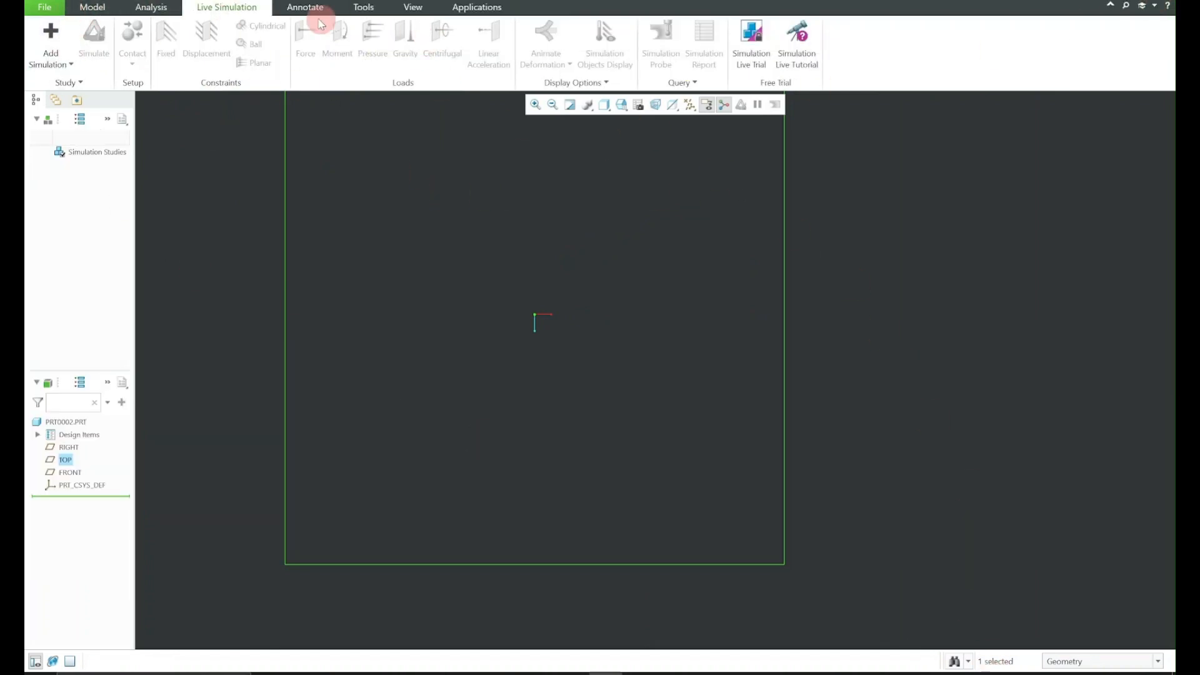
left_click(218, 0)
left_click(231, 0)
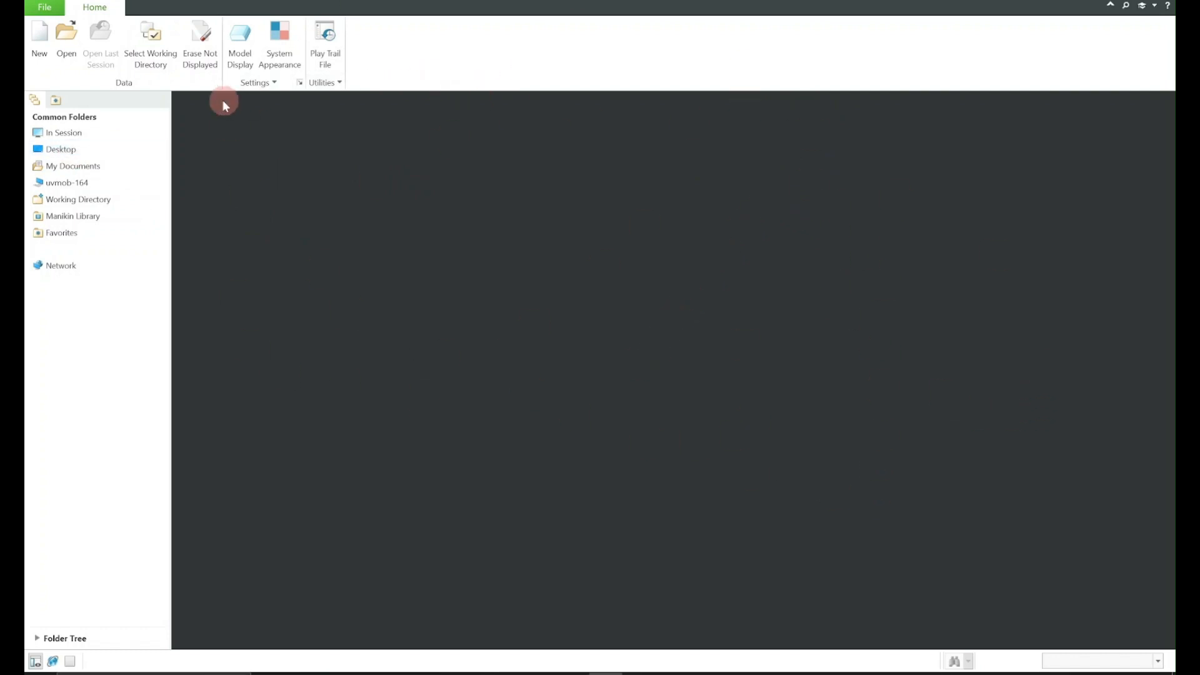
Create a new solid part named part2 from the default template
left_click(40, 36)
left_click(482, 266)
double_click(547, 380)
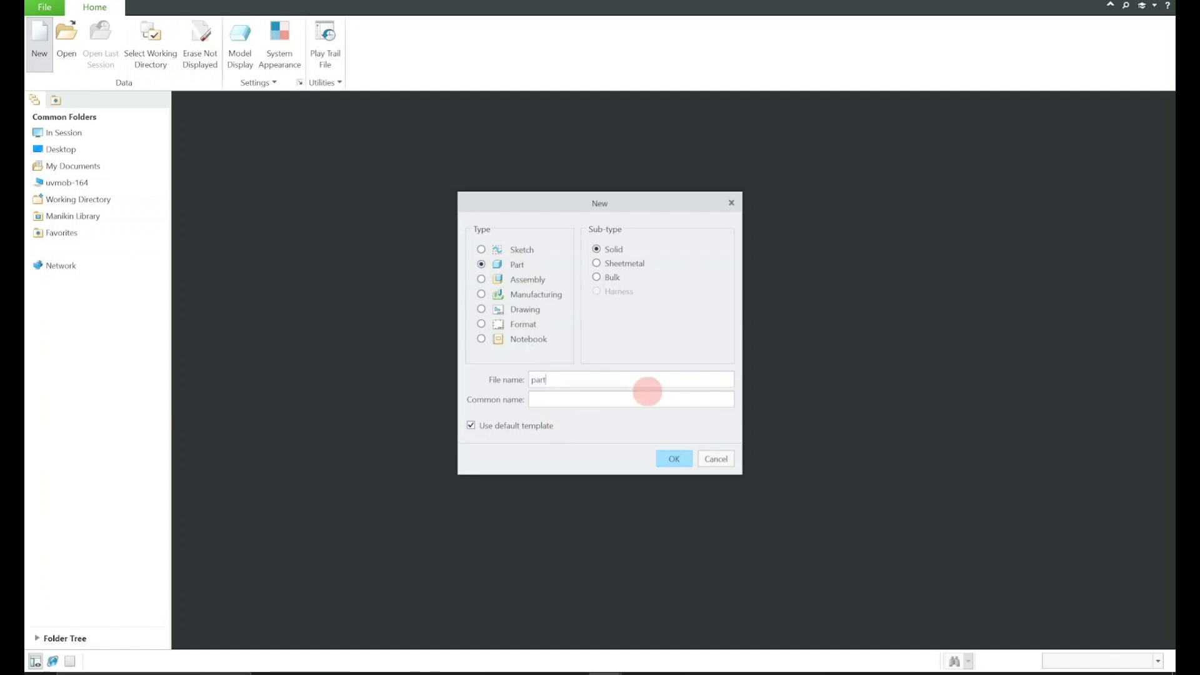
key("Return")
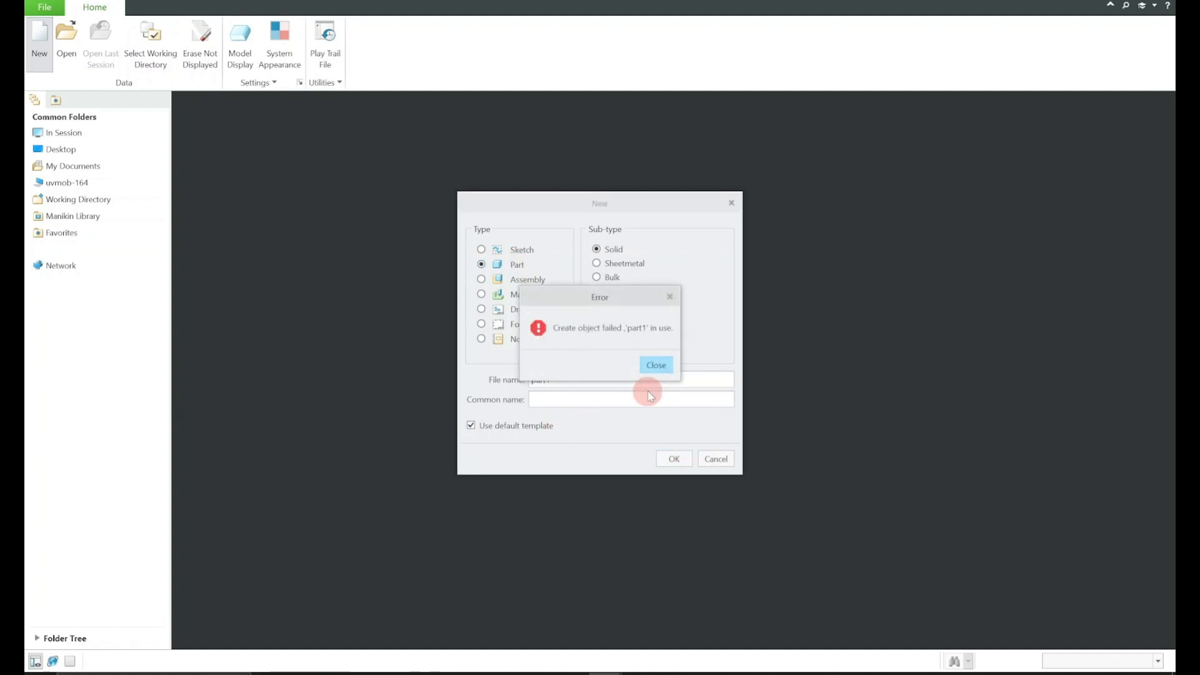
left_click(650, 365)
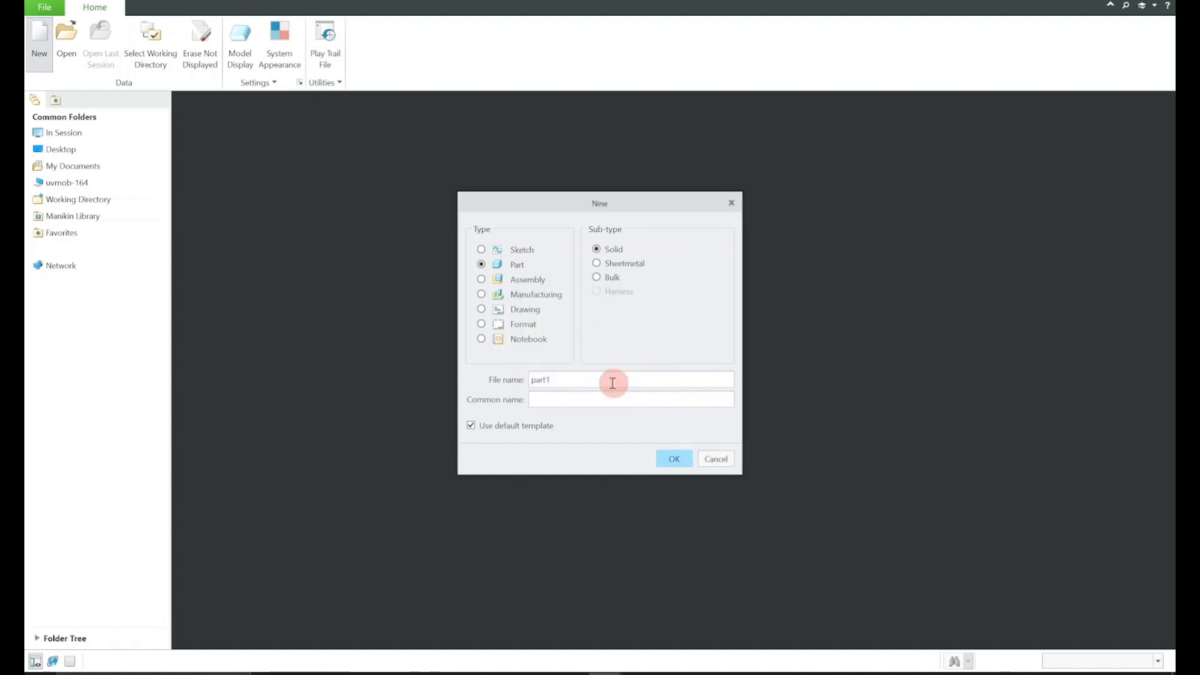
key("Return")
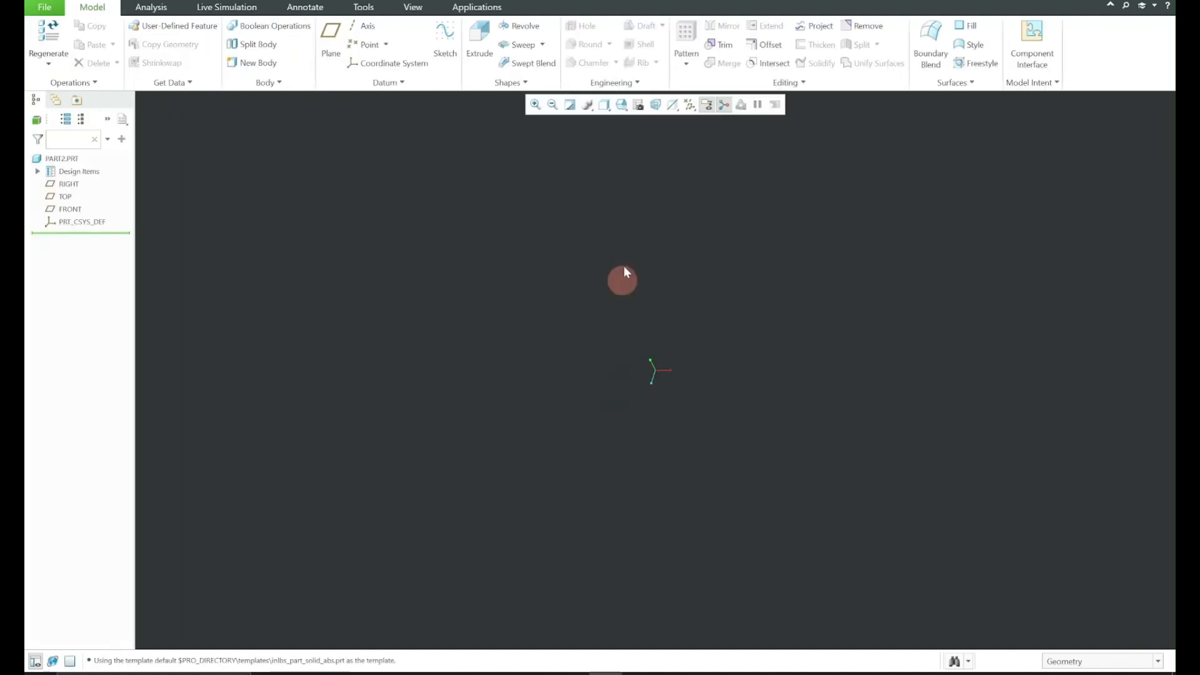
Turn on the datum plane display and highlight the RIGHT and TOP planes to see their orientation
left_click(690, 105)
left_click(690, 180)
left_click(690, 104)
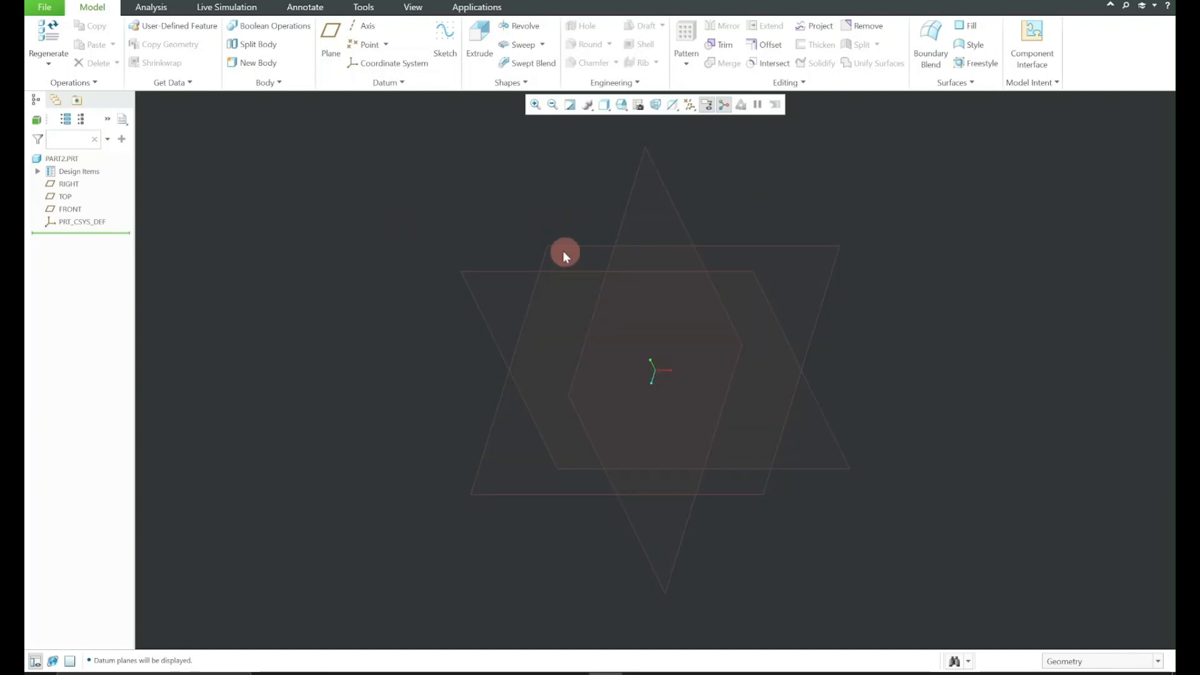
left_click(68, 183)
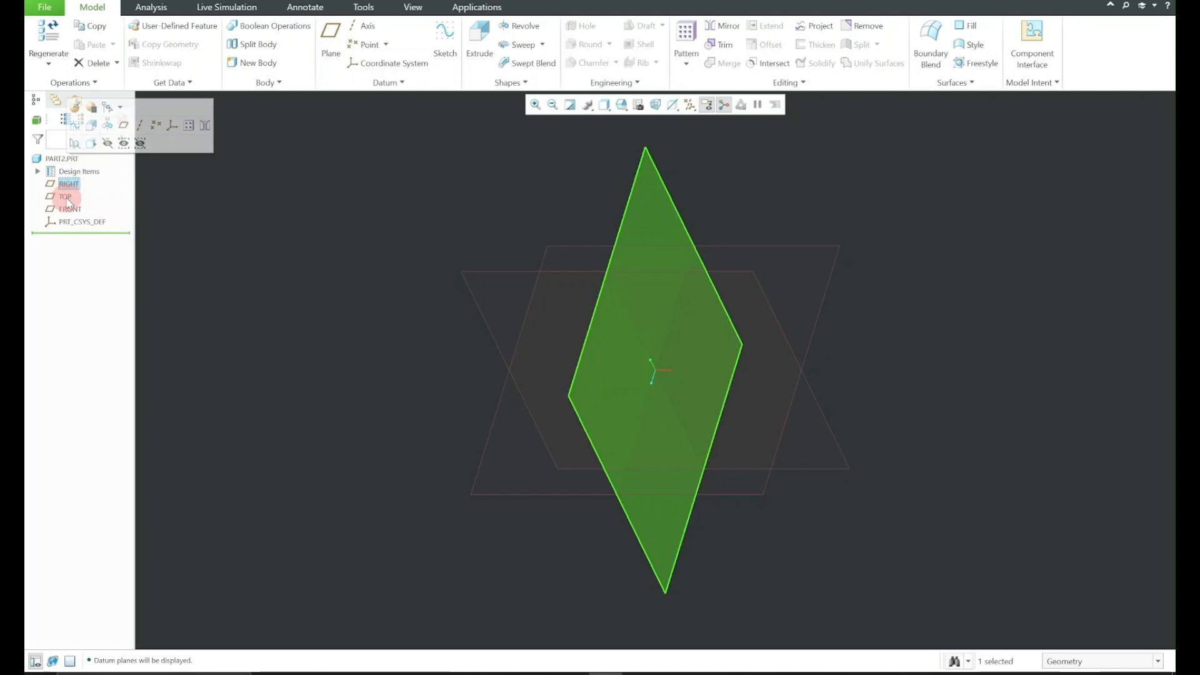
left_click(69, 196)
left_click(333, 208)
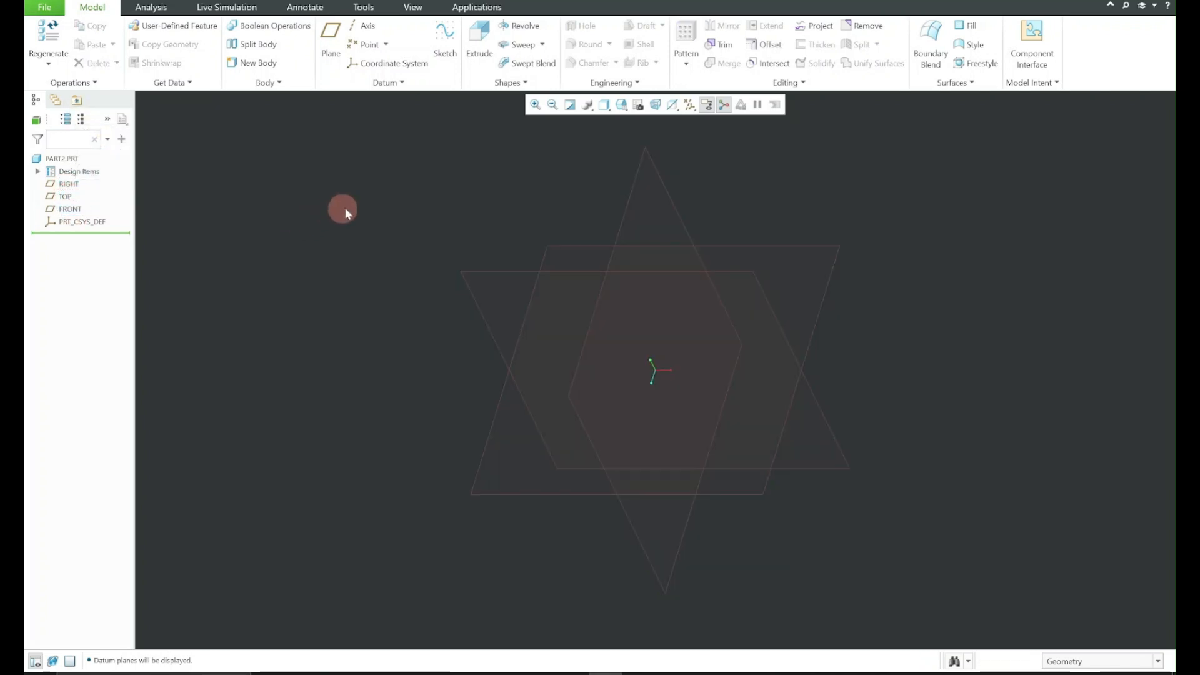
Start a sketch on the TOP plane and orient the view parallel to the screen
left_click(67, 198)
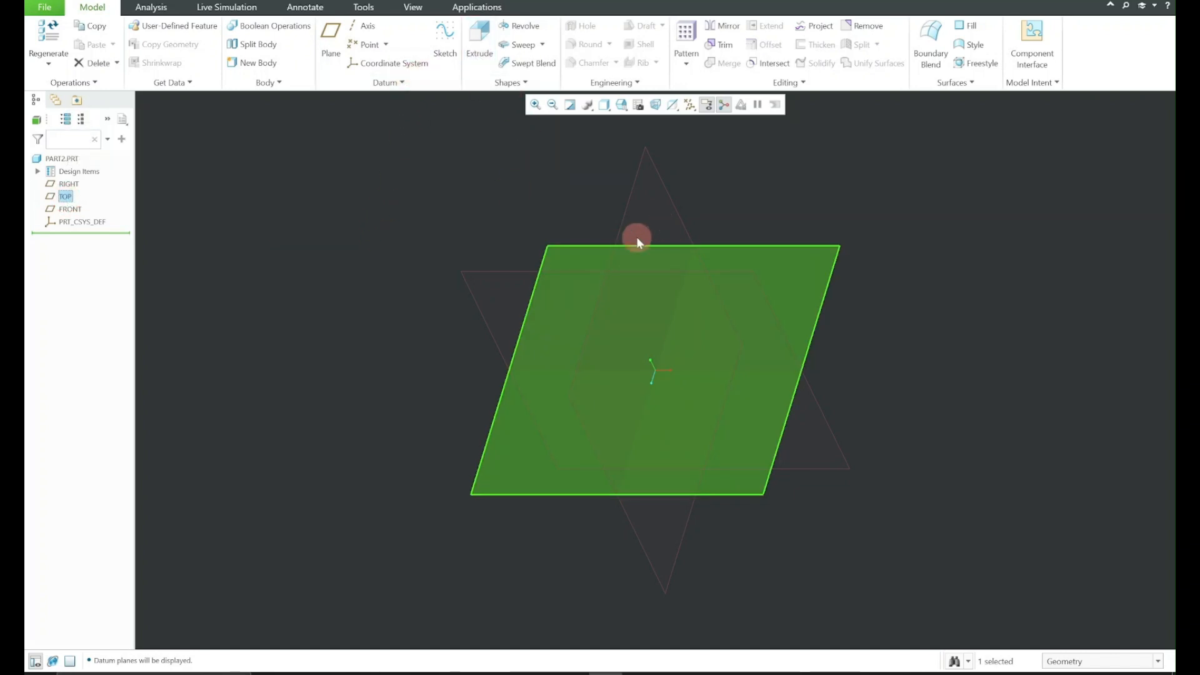
left_click(449, 39)
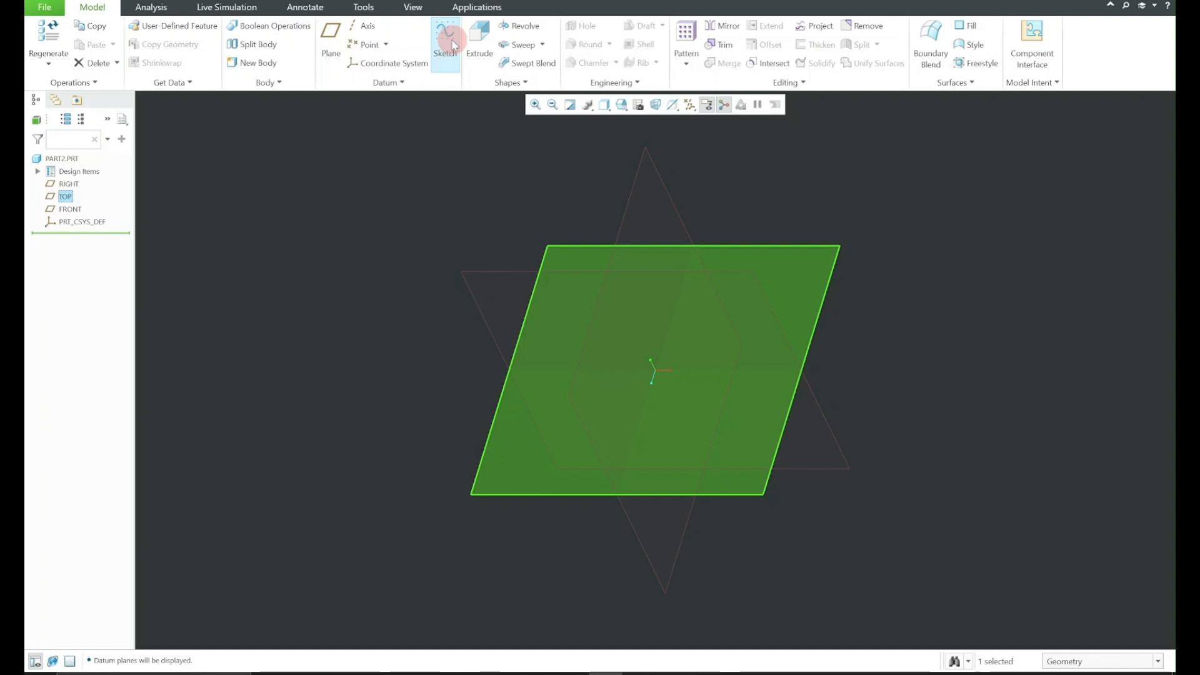
left_click(610, 189)
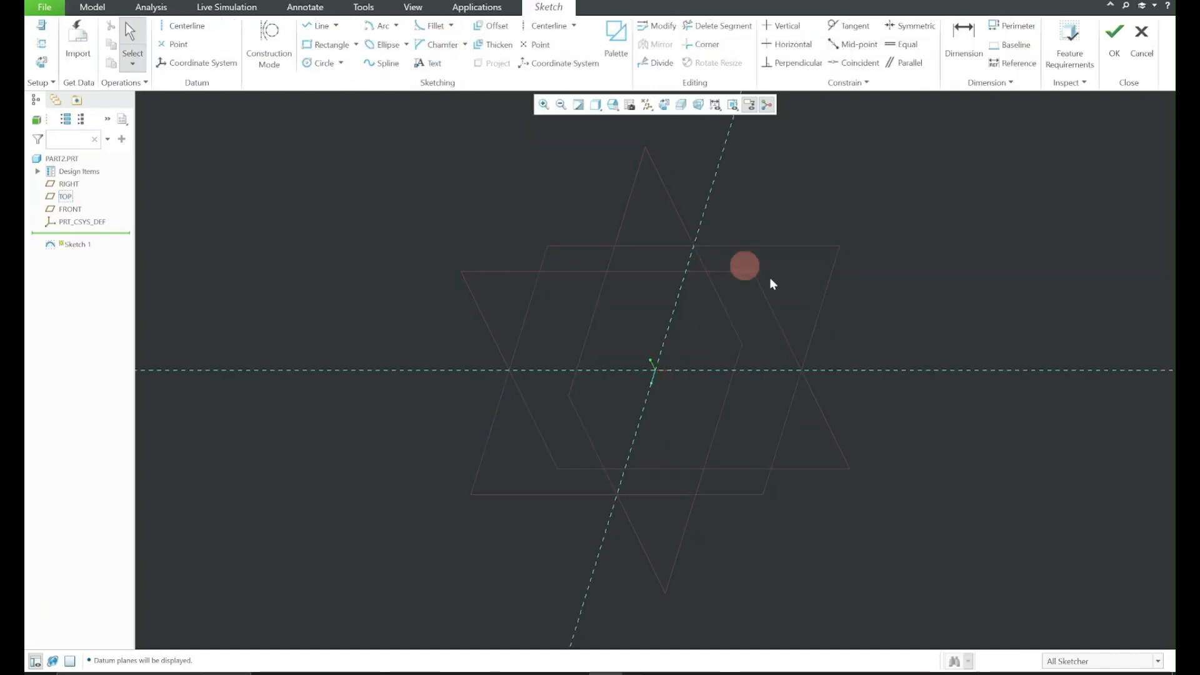
left_click(664, 105)
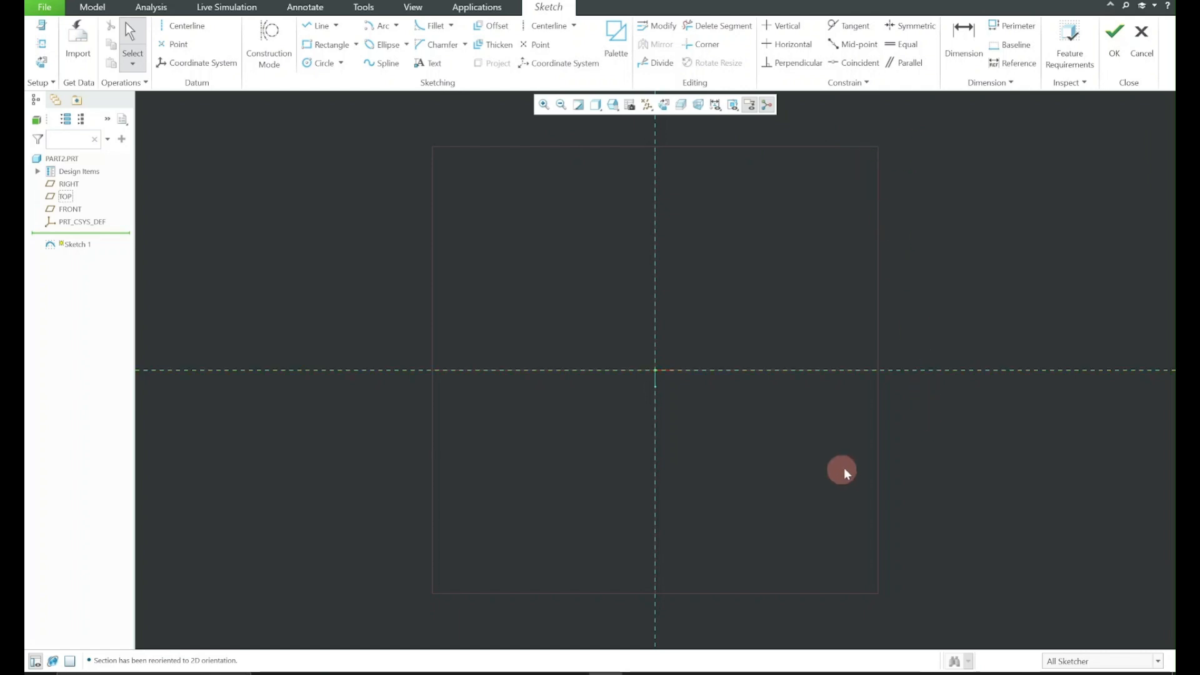
Hide all datum display types: axes, points, coordinate systems and planes
left_click(646, 104)
left_click(648, 180)
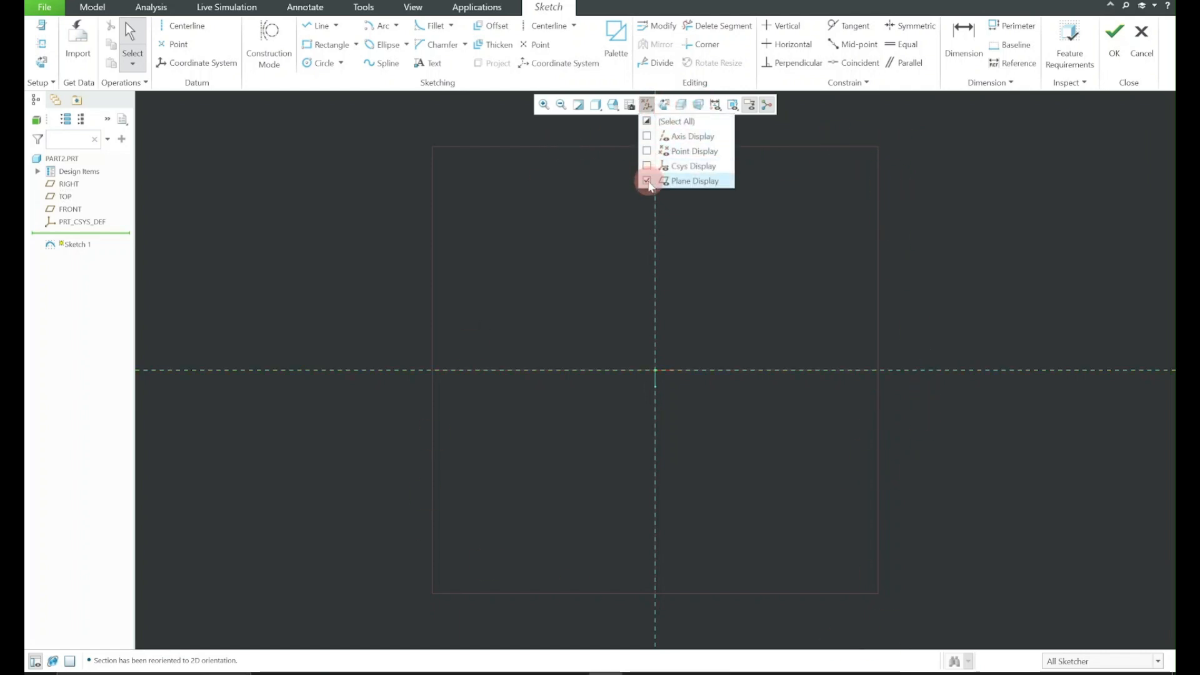
left_click(647, 119)
left_click(647, 105)
left_click(647, 104)
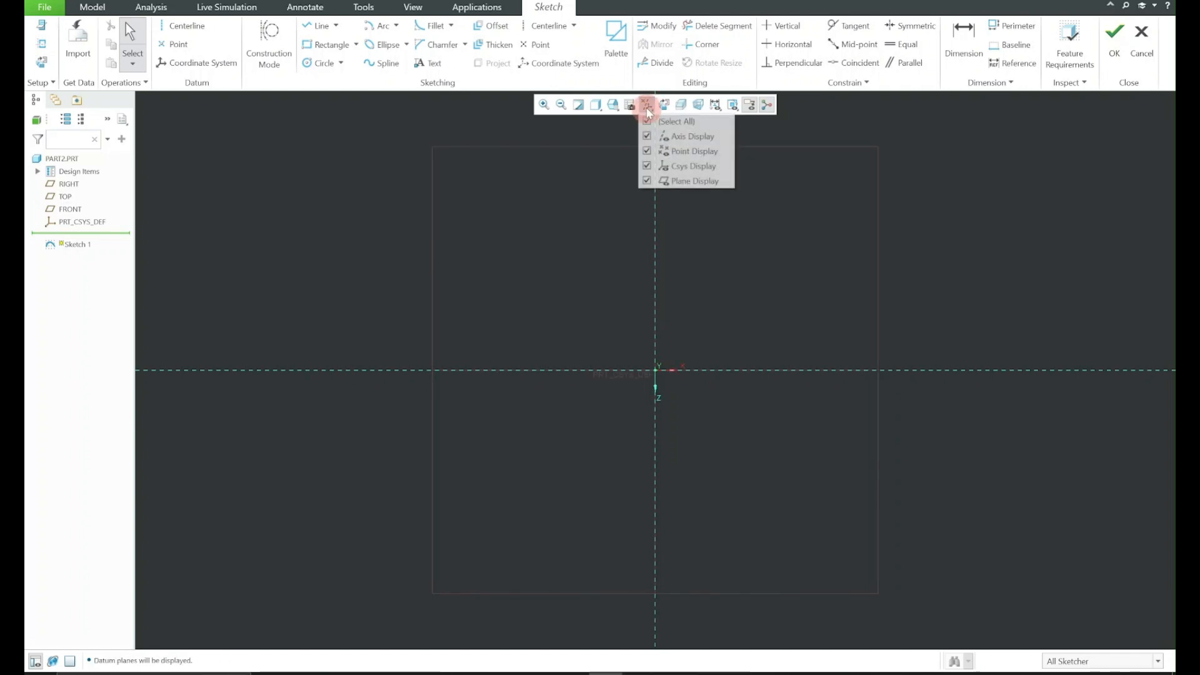
left_click(649, 120)
left_click(733, 193)
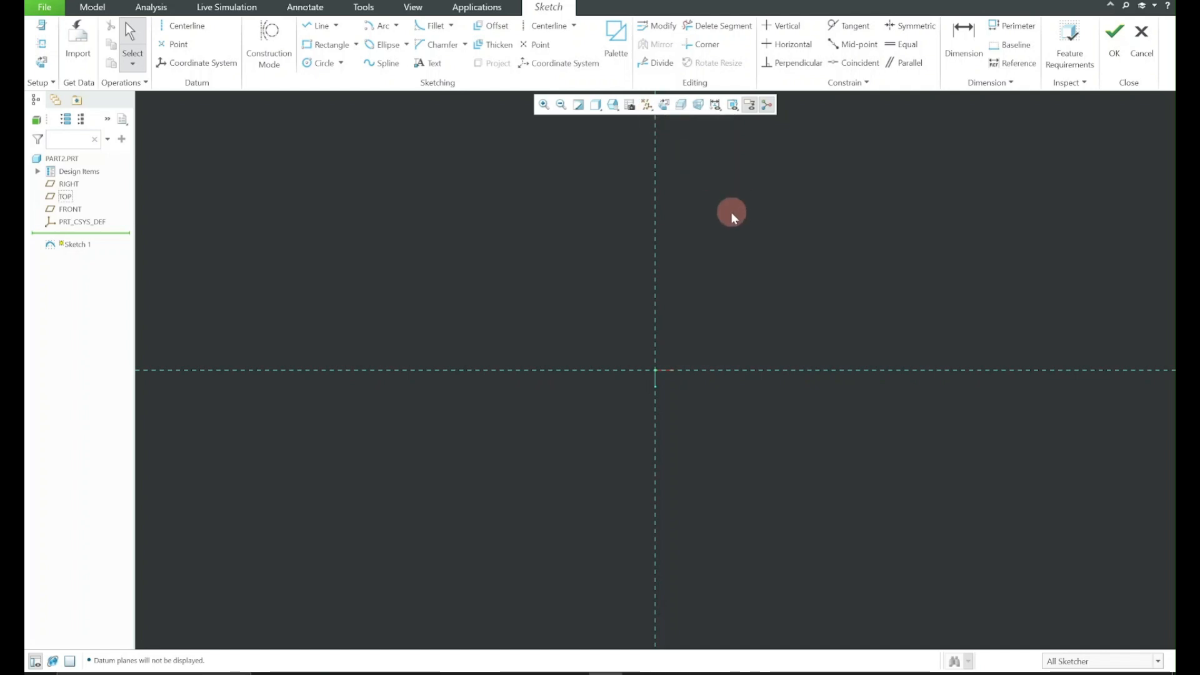
Check the reference drawing 2.png and sketch two concentric circles at the origin, about 136 and 255 in diameter
middle_click_drag(726, 237, 695, 275)
left_click(854, 673)
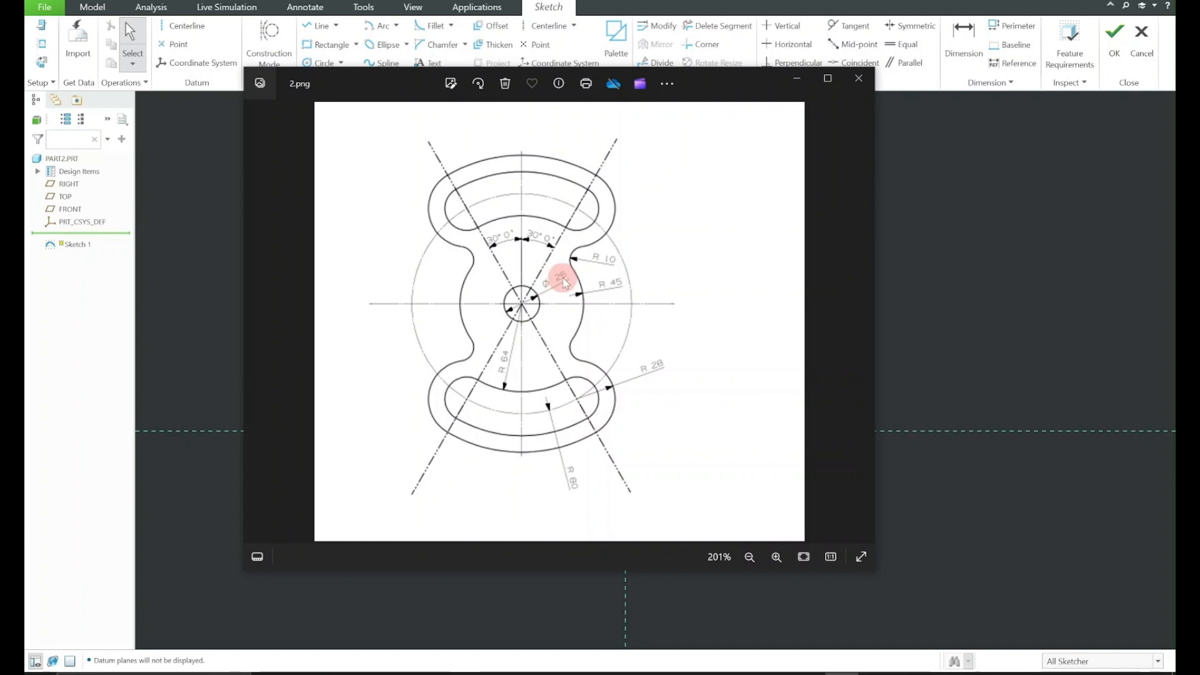
left_click(794, 81)
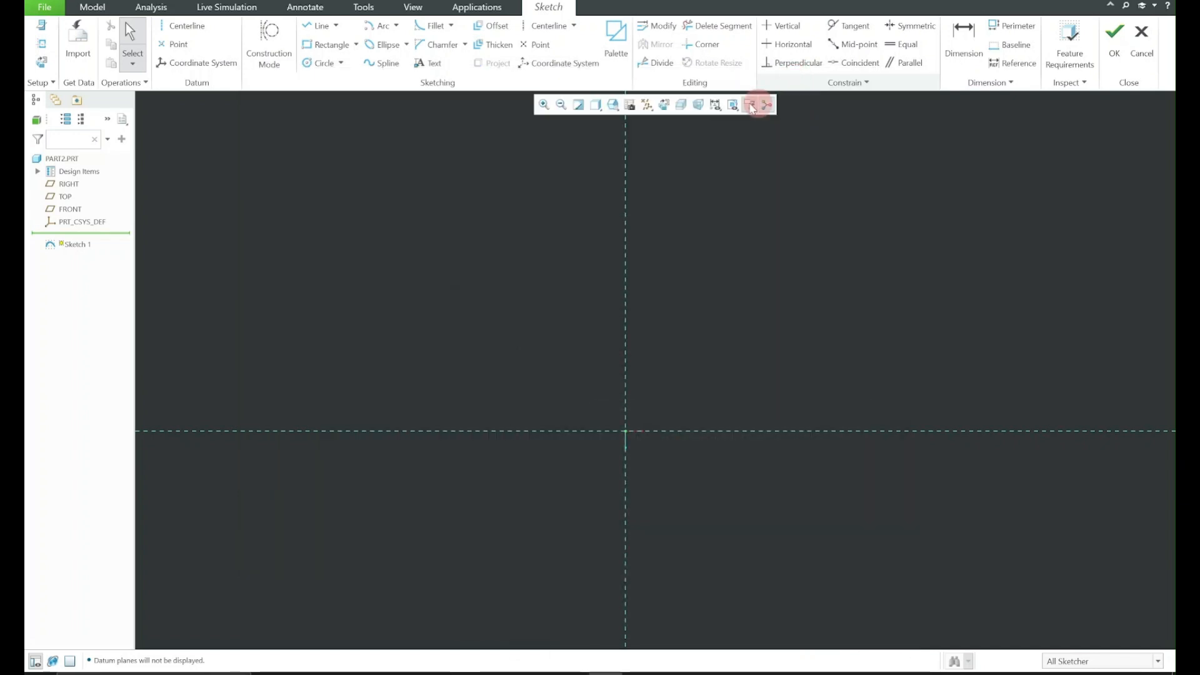
left_click(318, 65)
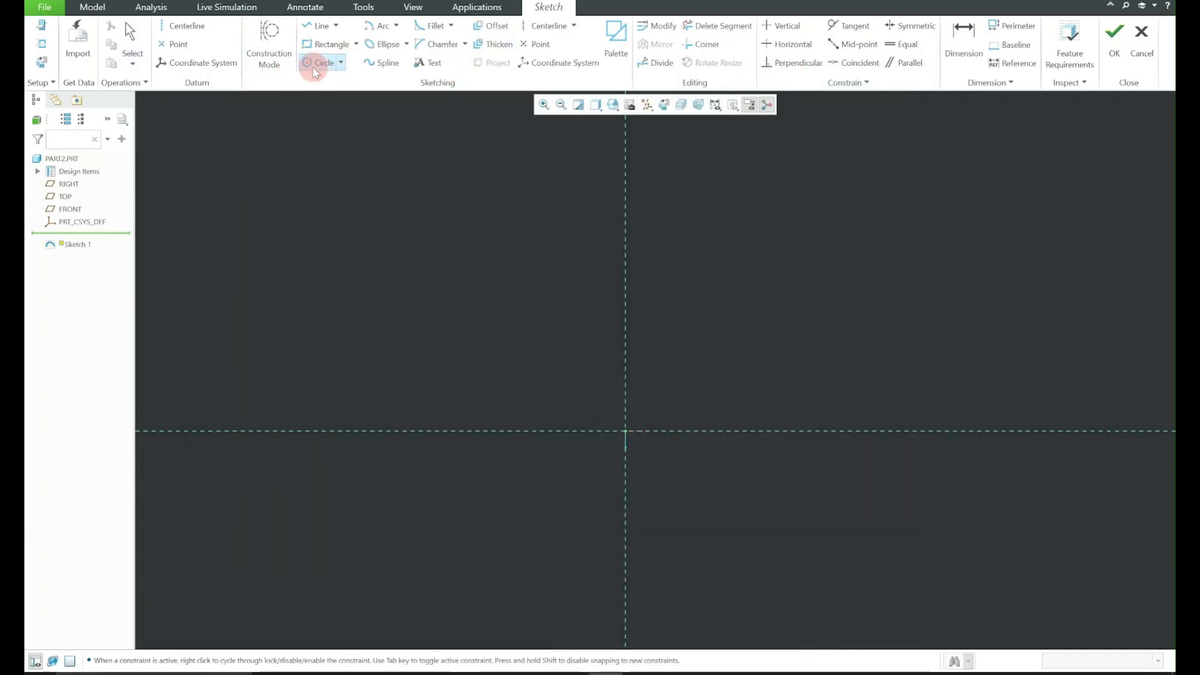
left_click(667, 391)
left_click(625, 431)
left_click(706, 354)
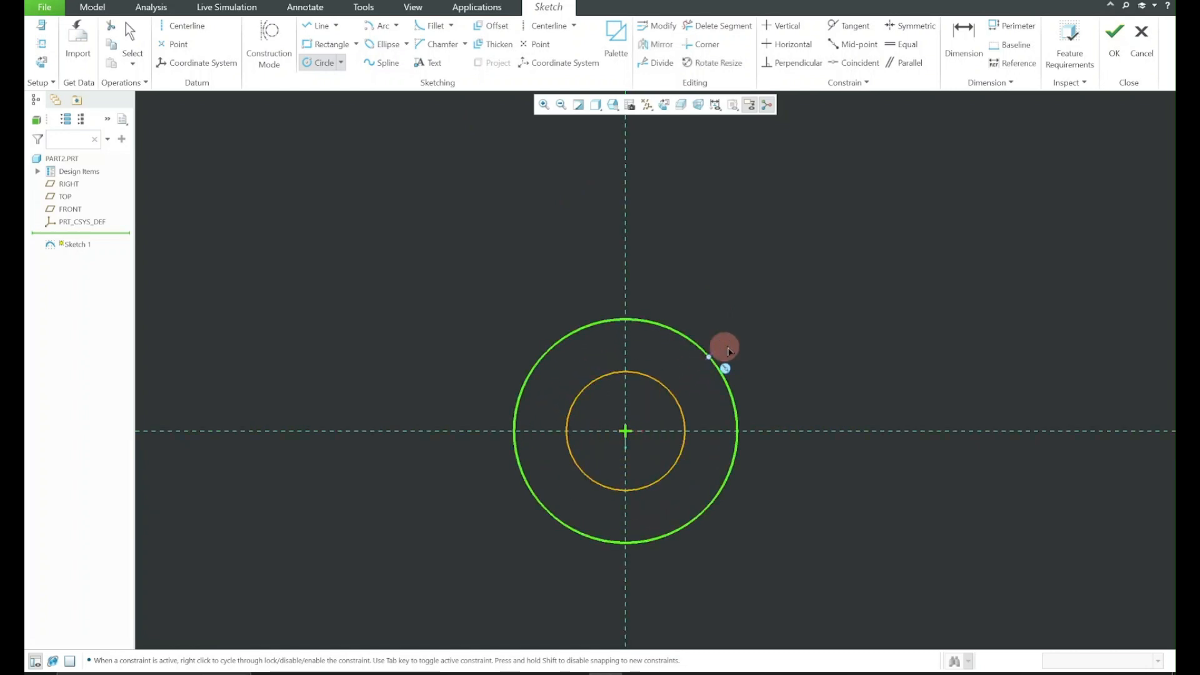
Add a construction circle about 248 in radius and a solid circle about 655 in diameter, both centred on the origin
left_click(275, 43)
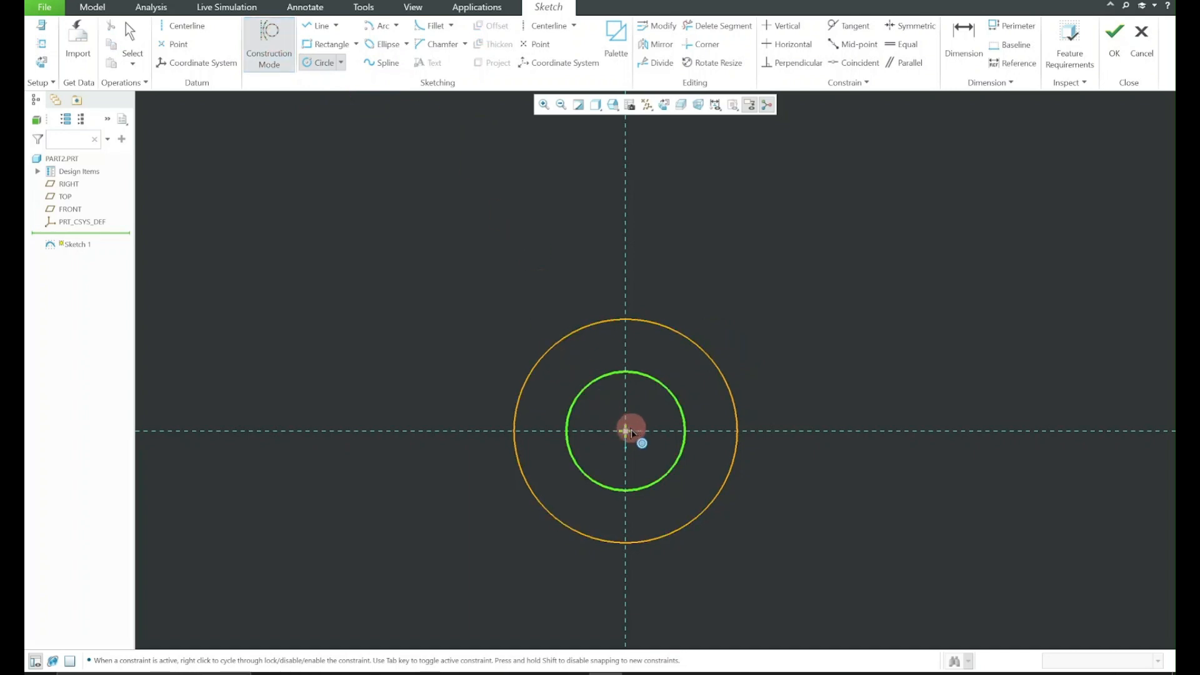
left_click(804, 311)
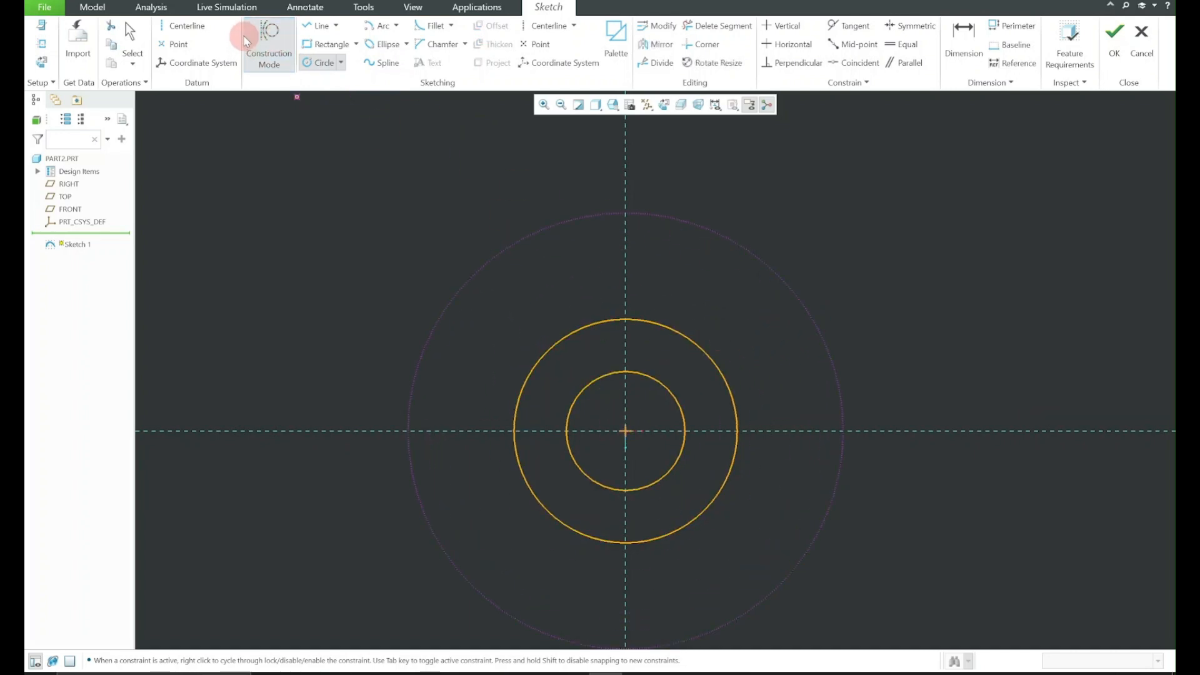
left_click(269, 59)
left_click(626, 432)
left_click(666, 149)
middle_click(725, 141)
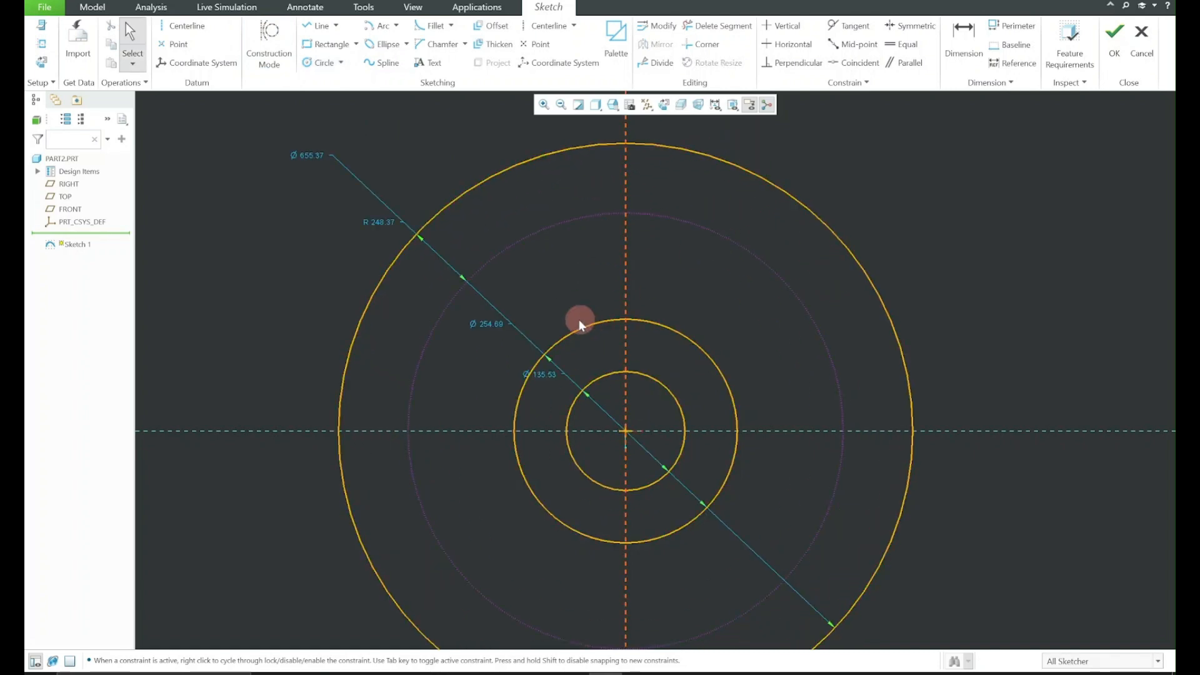
Move the innermost circle's dimension clear of the others and set its diameter to 26, as in the reference drawing
left_click_drag(543, 369, 463, 386)
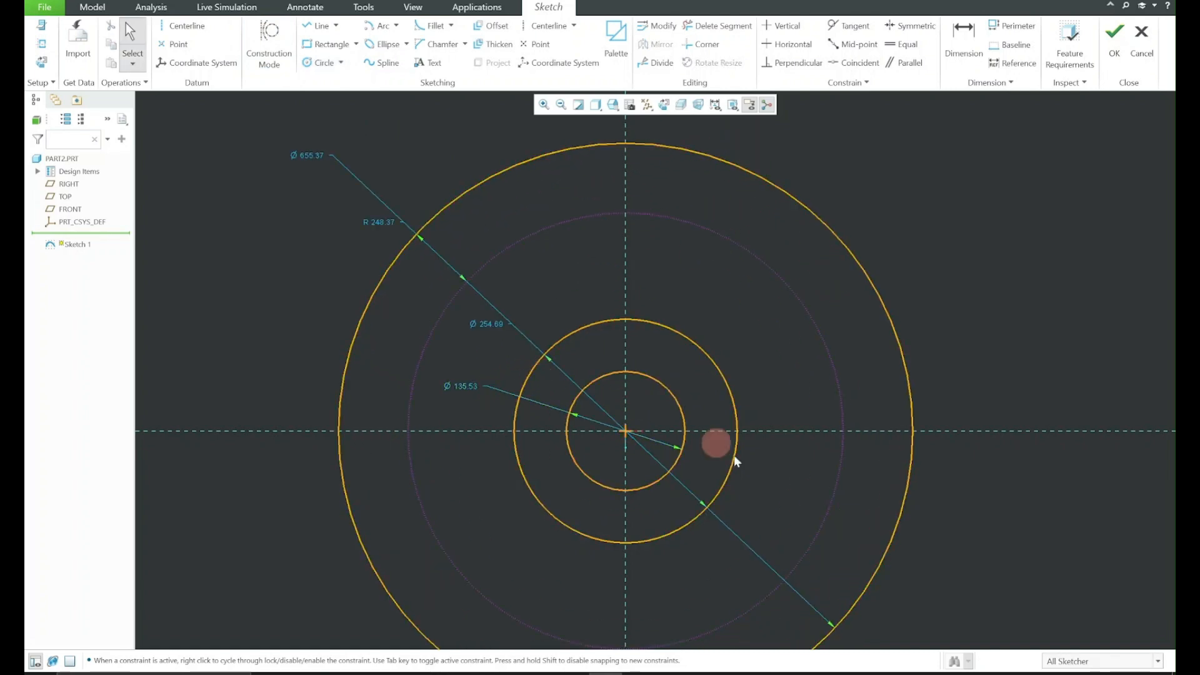
left_click(844, 669)
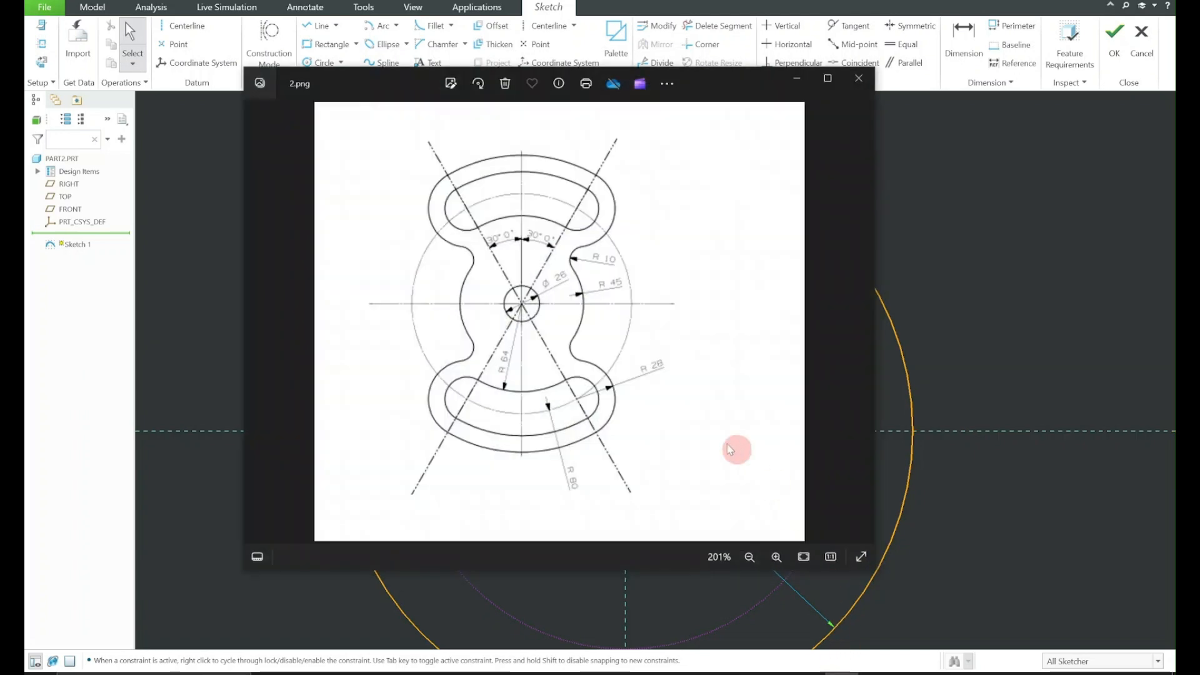
left_click(757, 80)
double_click(471, 386)
type("26")
key("Return")
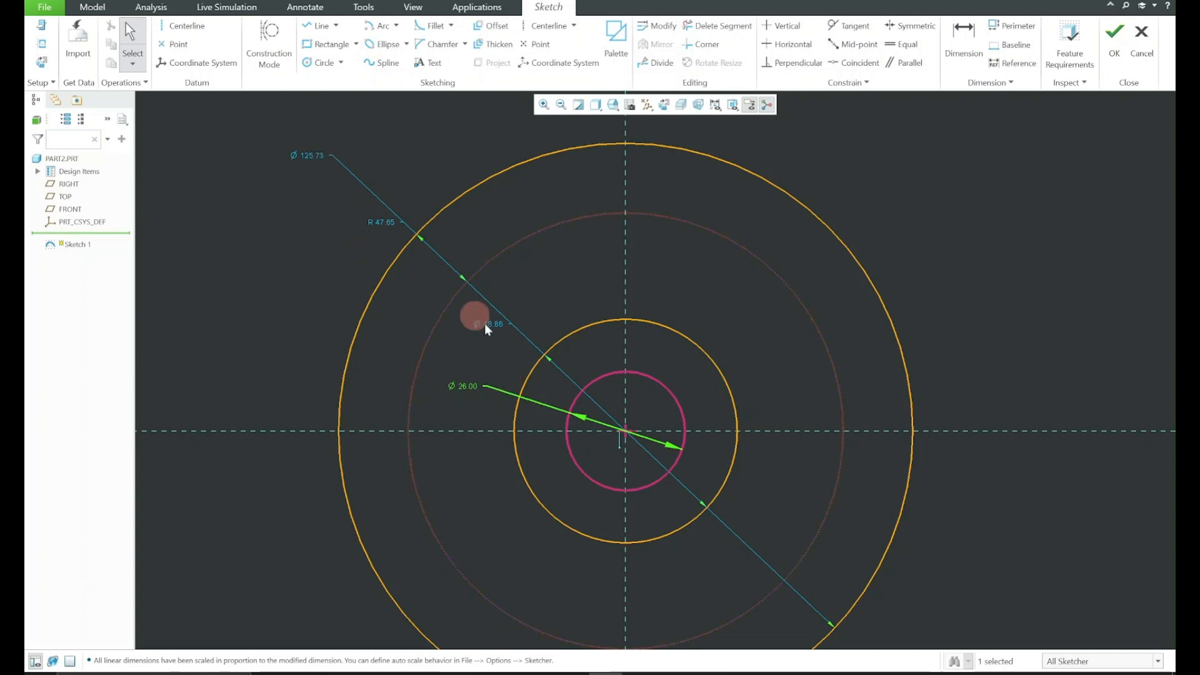
Enlarge the innermost circle freehand to a diameter of about 31.6
left_click(466, 370)
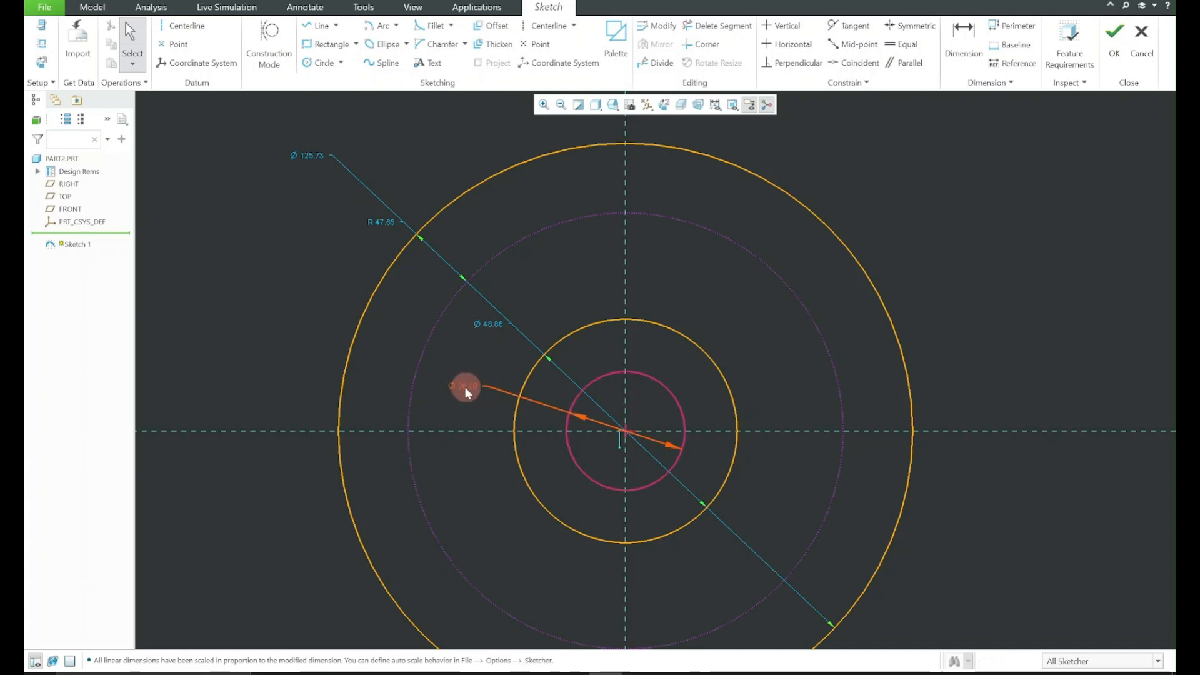
left_click_drag(466, 388, 505, 393)
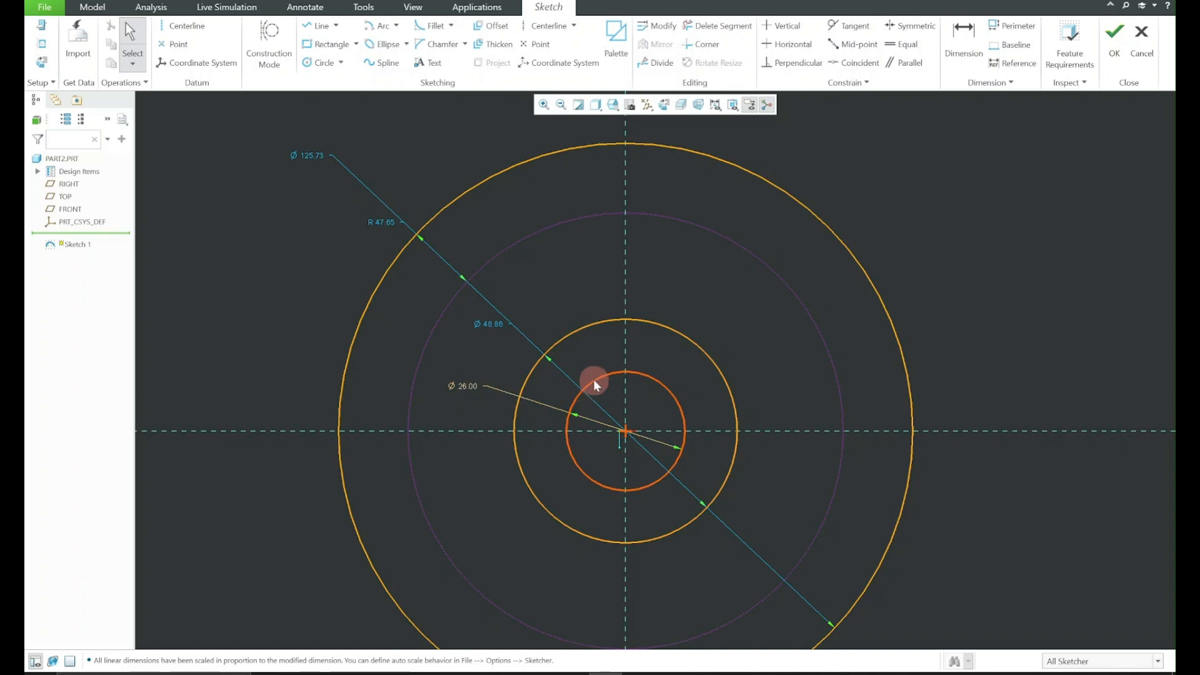
left_click_drag(601, 380, 598, 372)
left_click_drag(601, 374, 601, 359)
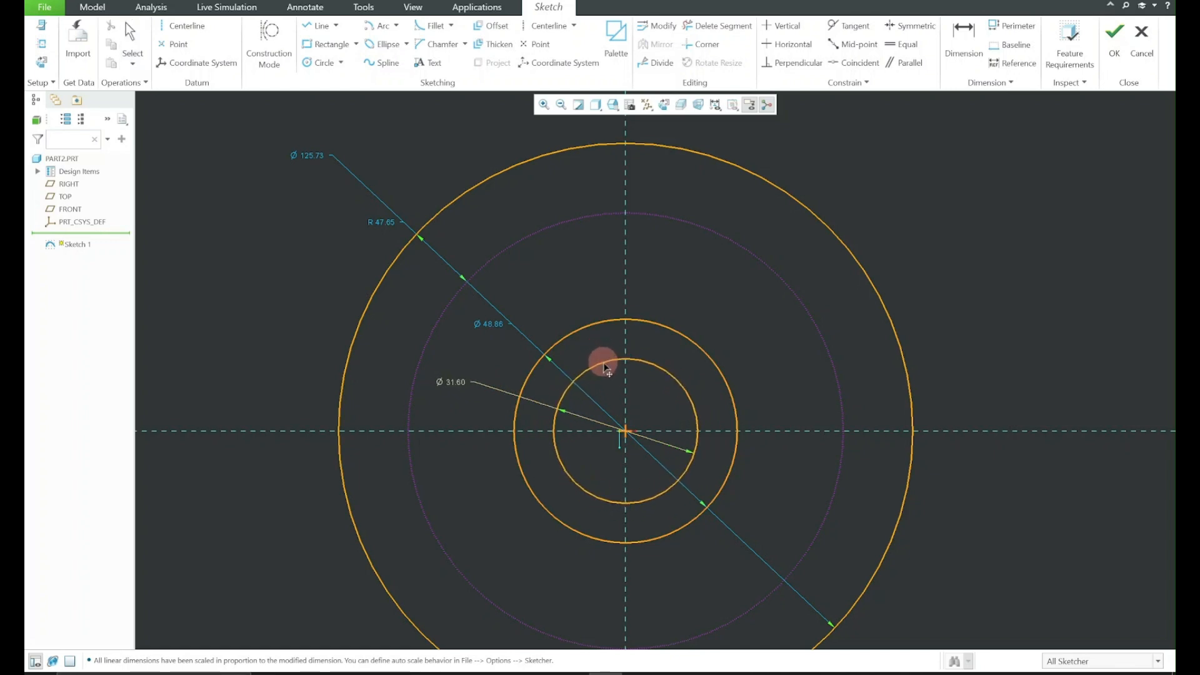
Set the innermost circle's diameter to 26, lock that dimension and test that the circle cannot be resized freehand
double_click(456, 380)
type("26")
key("Return")
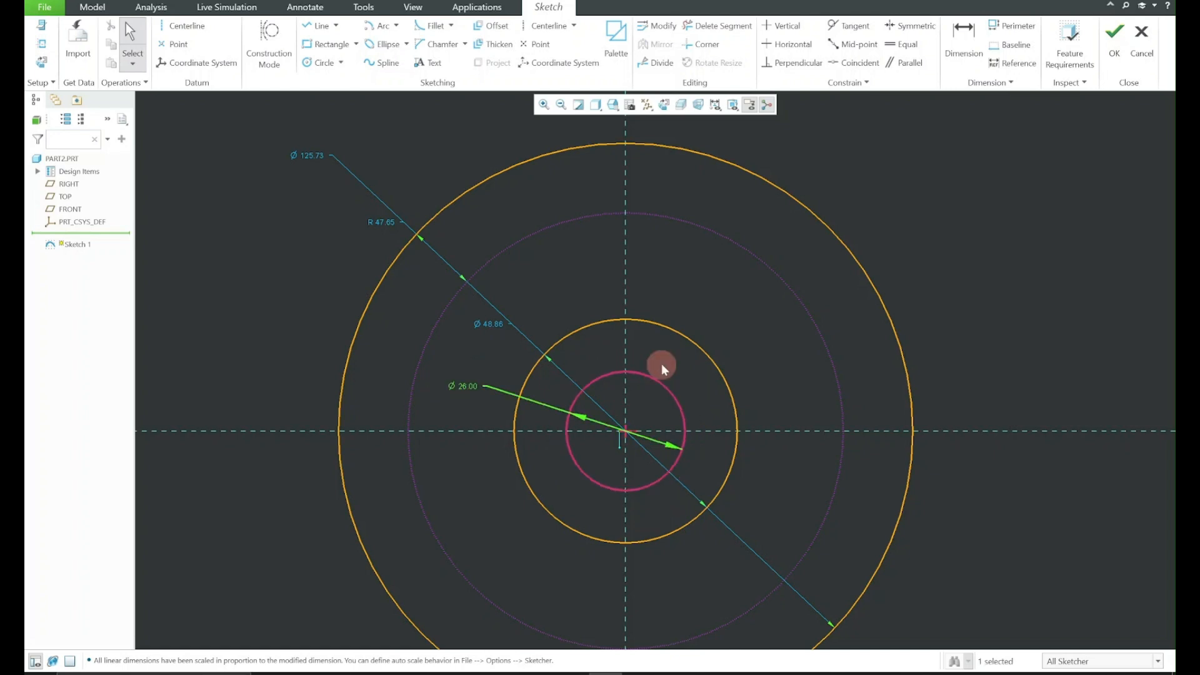
left_click(461, 385)
left_click(470, 331)
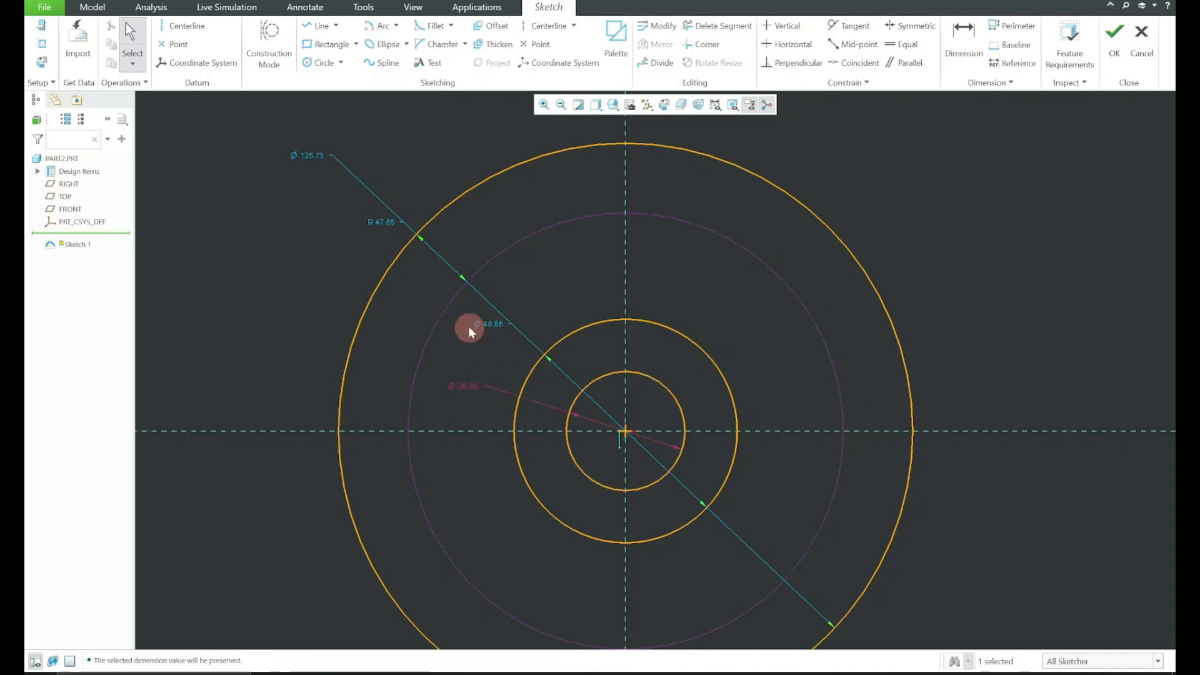
left_click(613, 375)
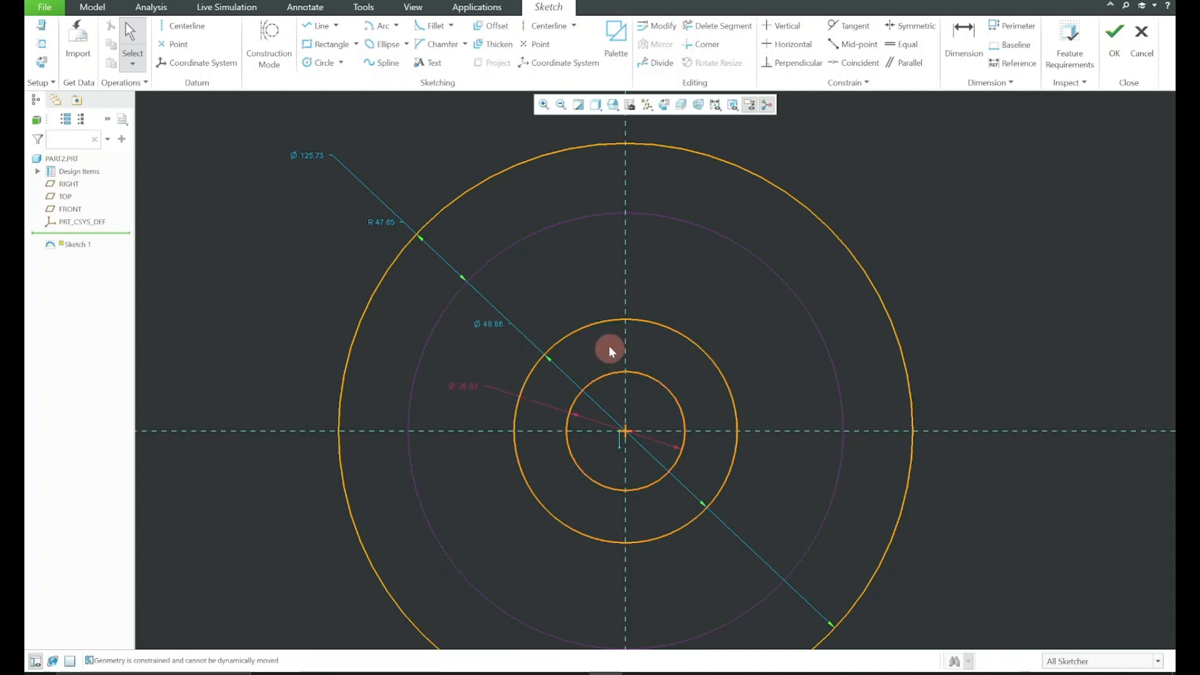
Check the reference drawing 2.png, convert the second circle's diameter dimension to a radius of 45 and lock it
left_click_drag(503, 327, 491, 331)
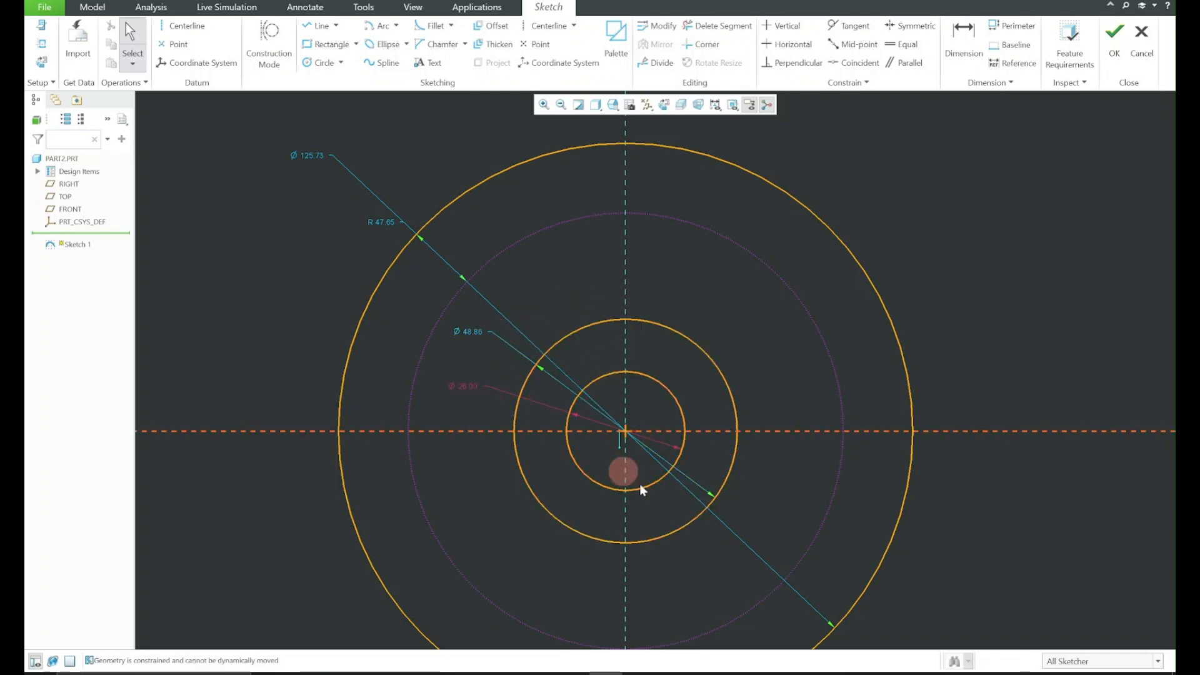
right_click(875, 672)
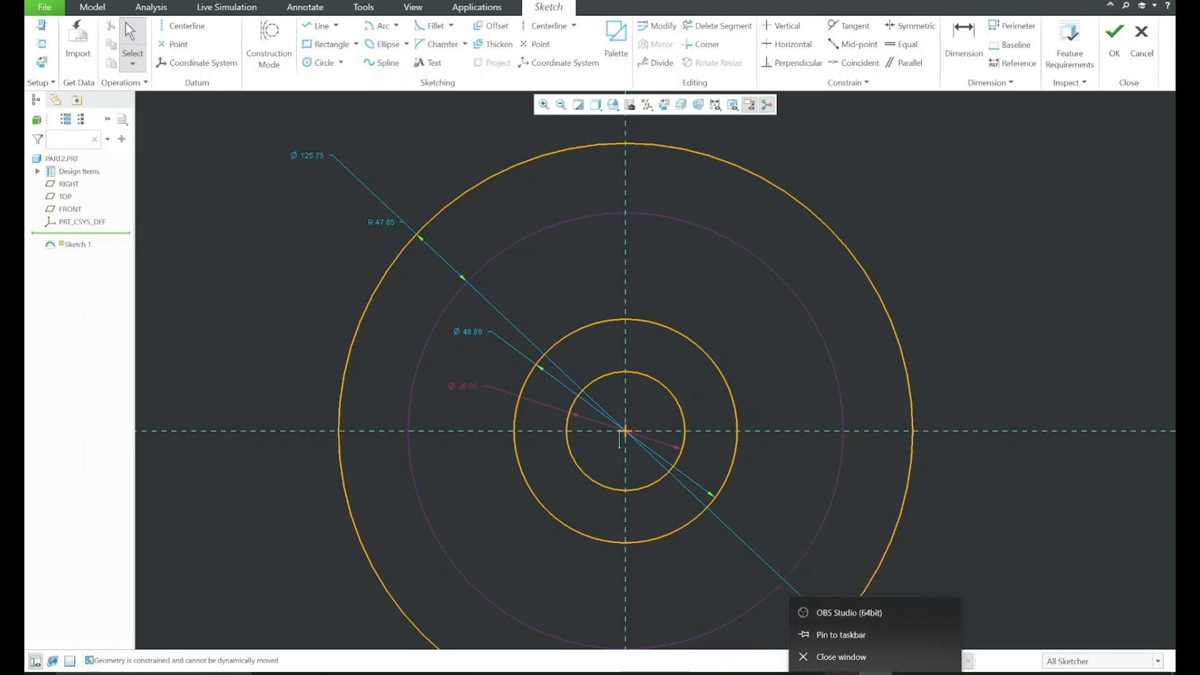
left_click(838, 674)
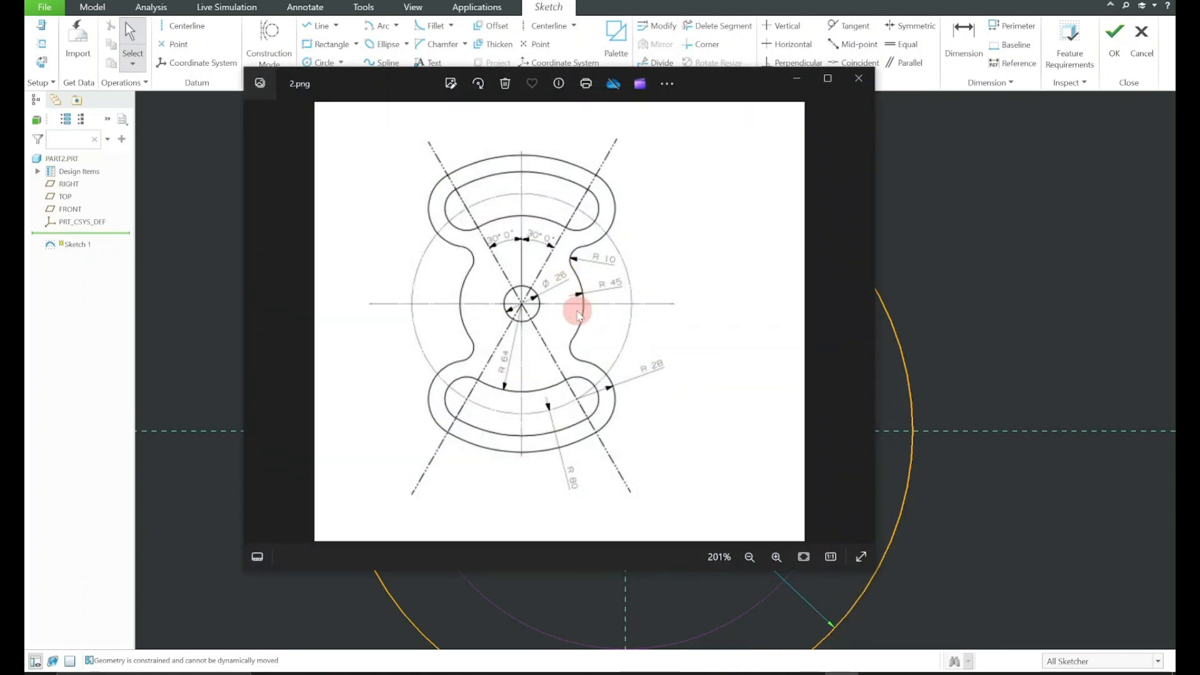
left_click(796, 78)
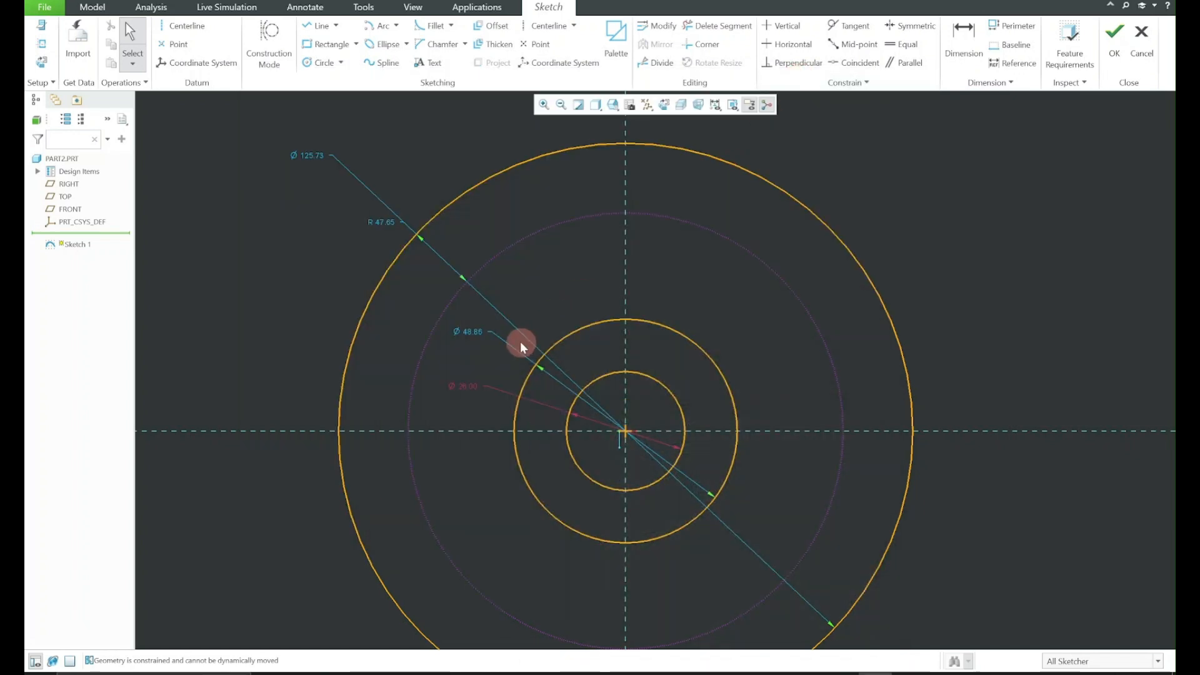
left_click(471, 331)
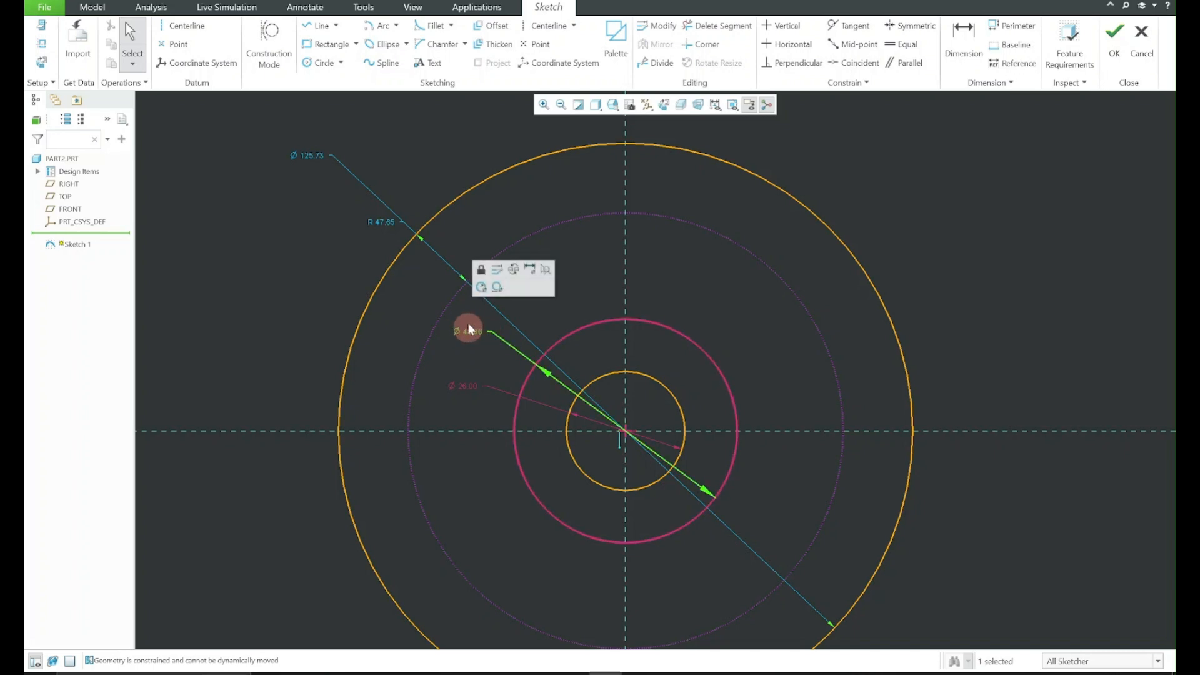
left_click(481, 289)
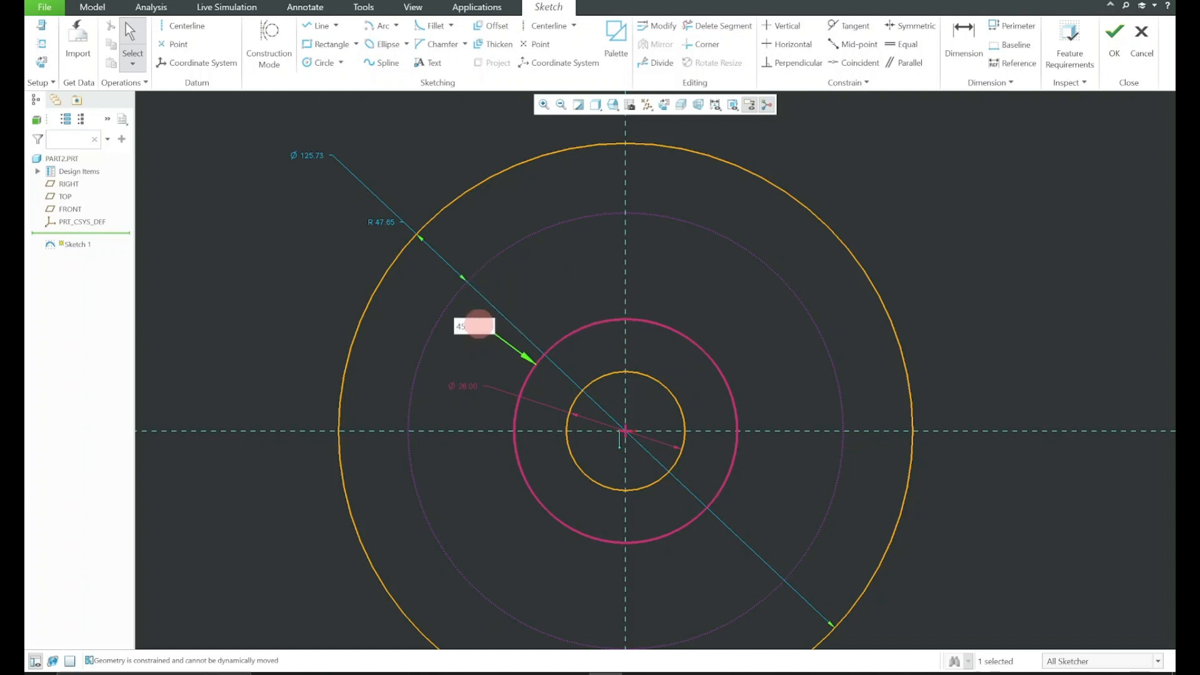
key("Return")
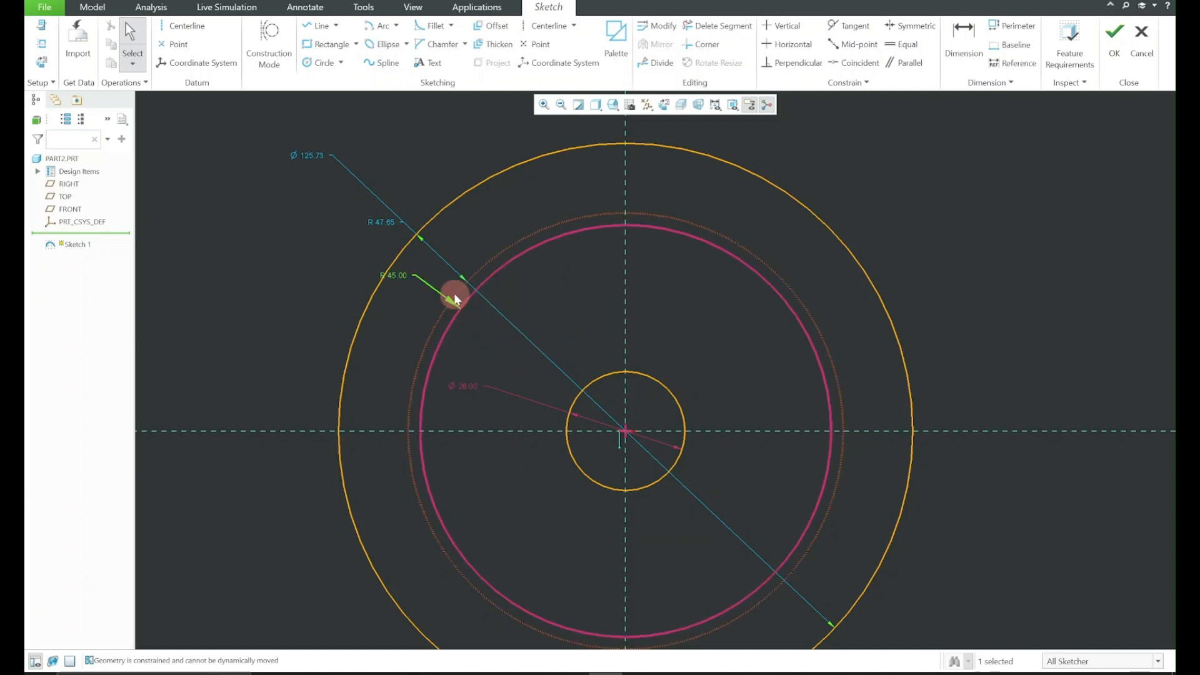
left_click(844, 672)
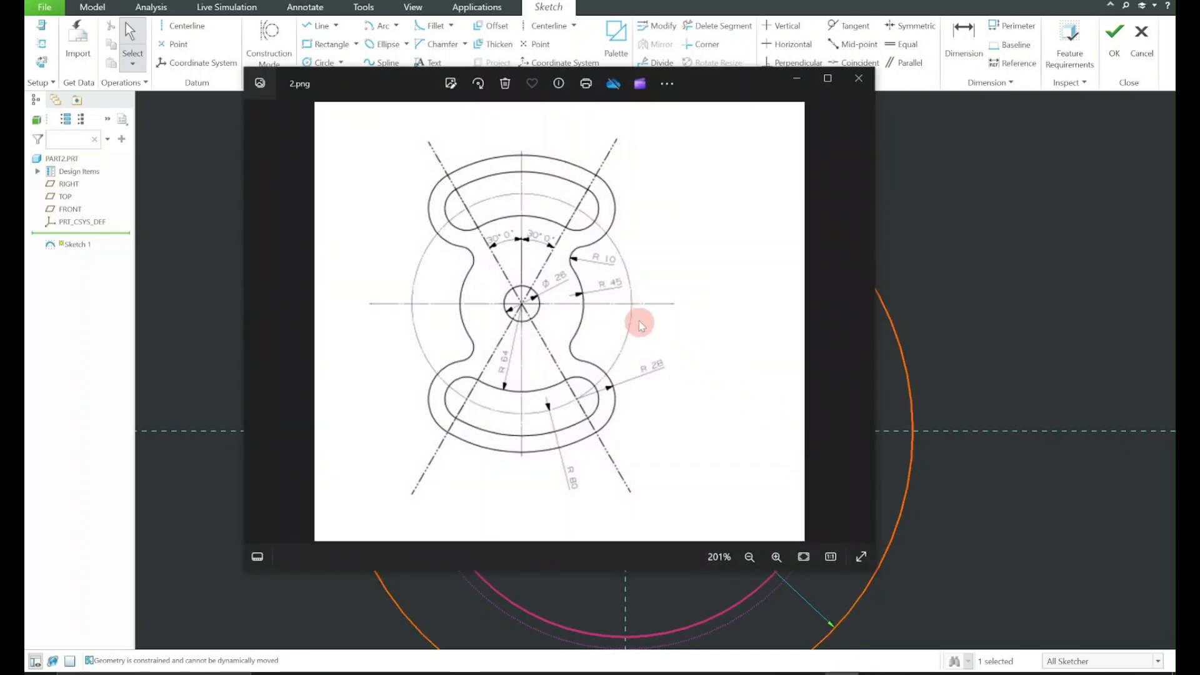
left_click(797, 78)
left_click(401, 281)
left_click(407, 214)
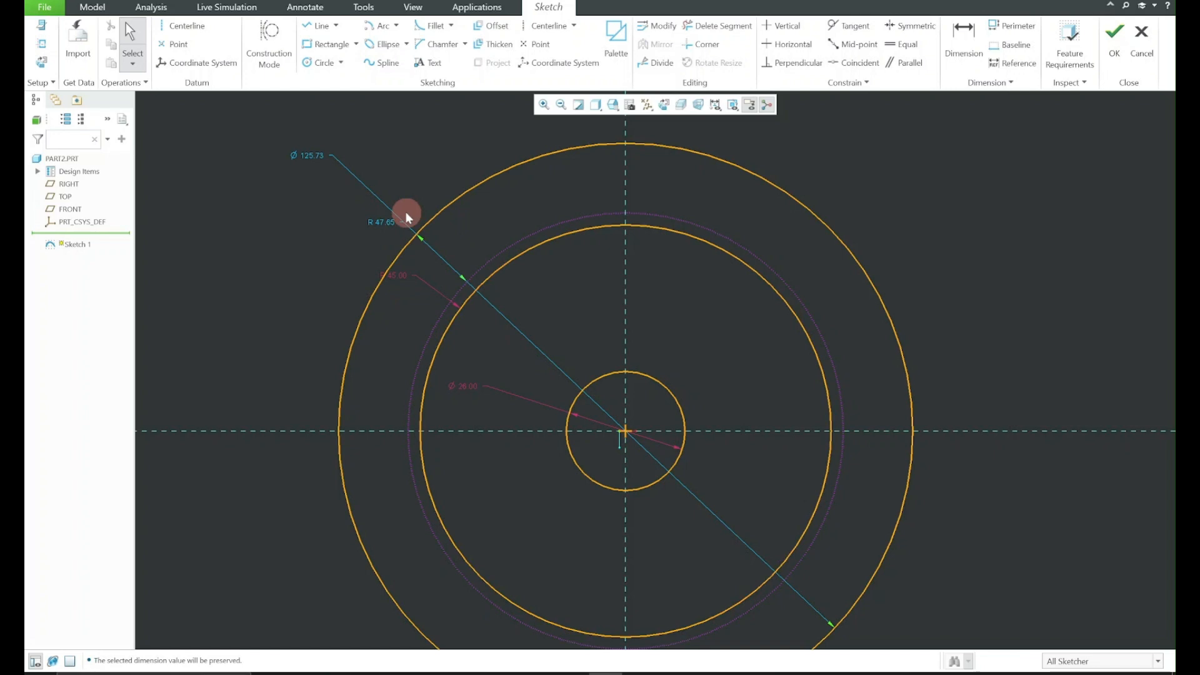
Check 2.png, move the construction circle's dimension clear of the others and set its radius to 80
left_click(827, 670)
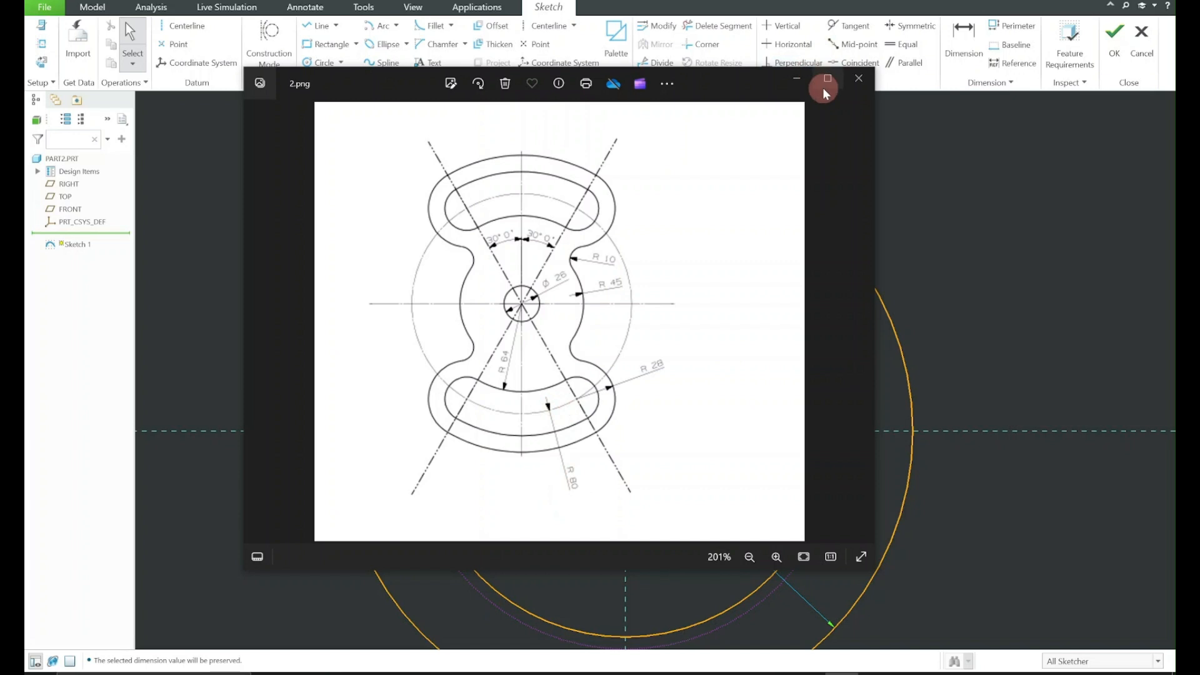
left_click(806, 82)
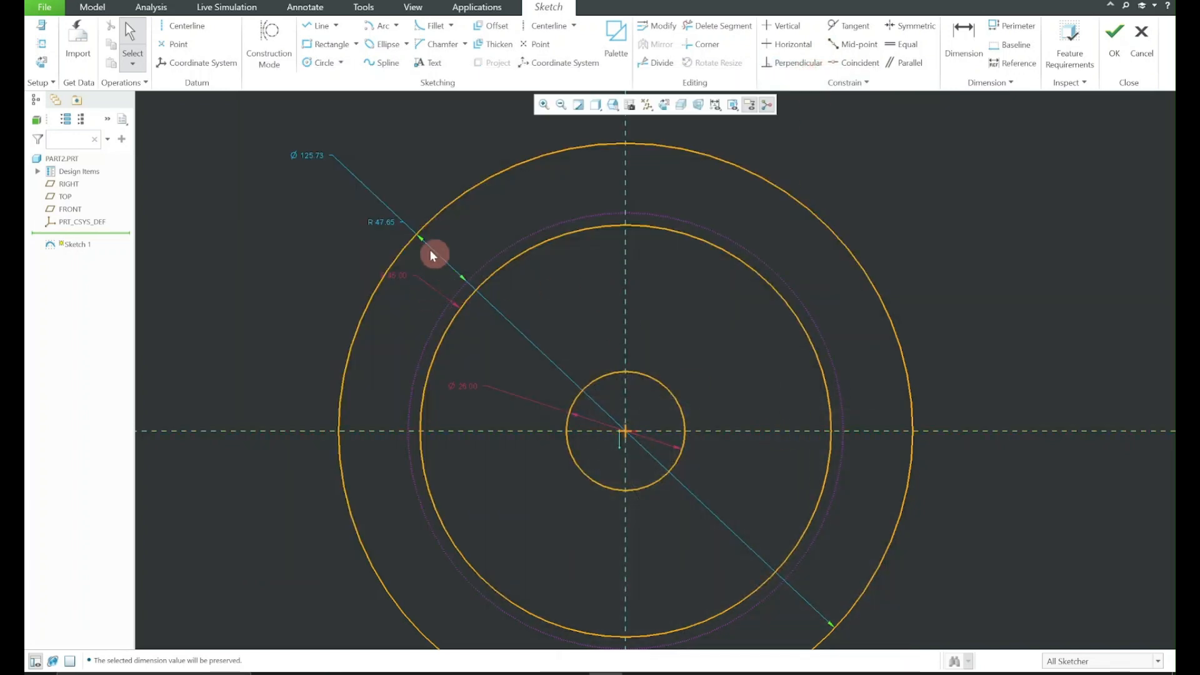
left_click_drag(373, 220, 333, 250)
double_click(312, 251)
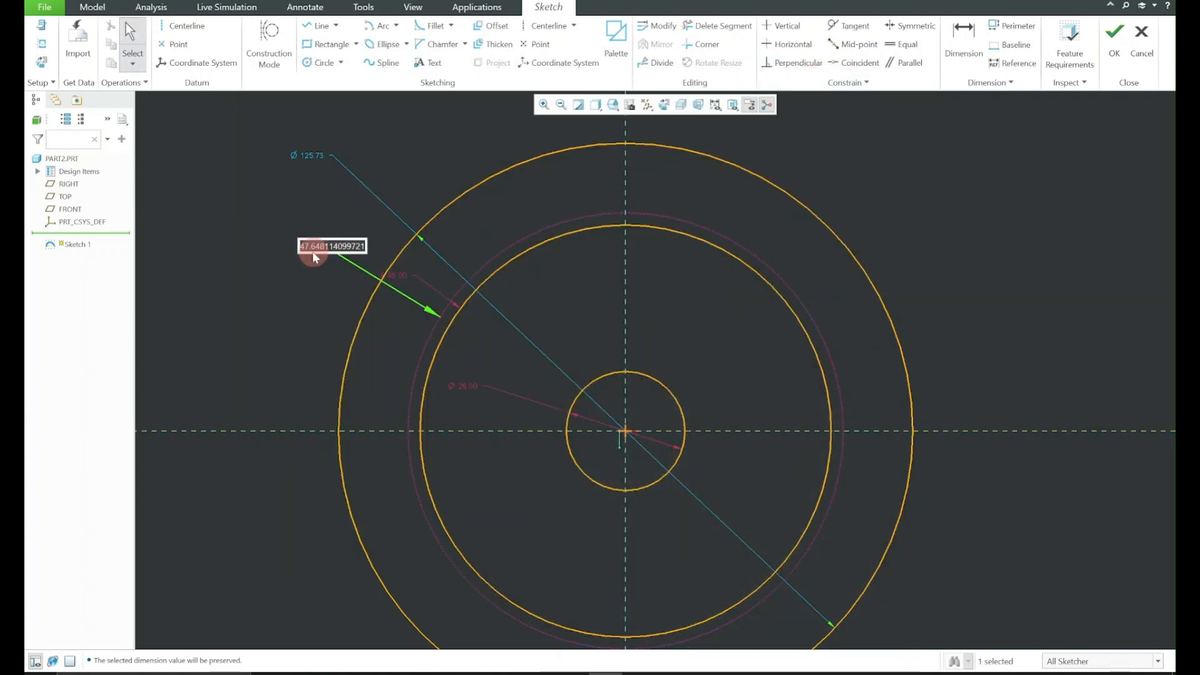
type("80")
key("Return")
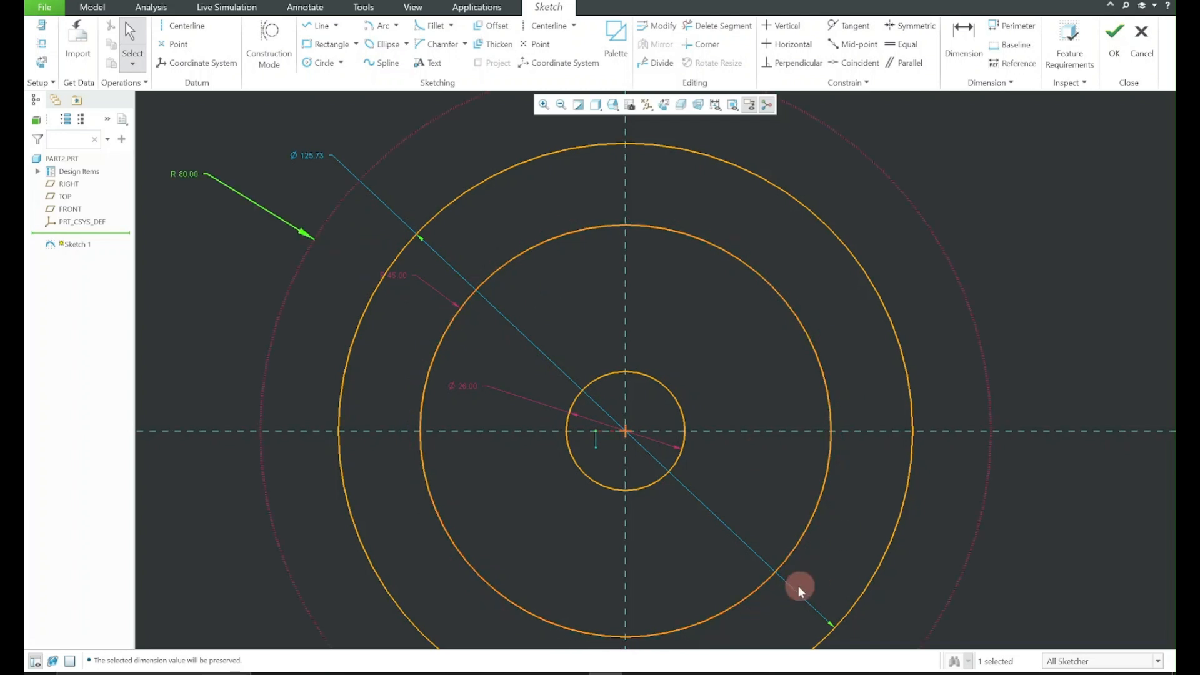
Consult 2.png, convert the outermost circle's diameter dimension to a radius and set it to 128
left_click(834, 671)
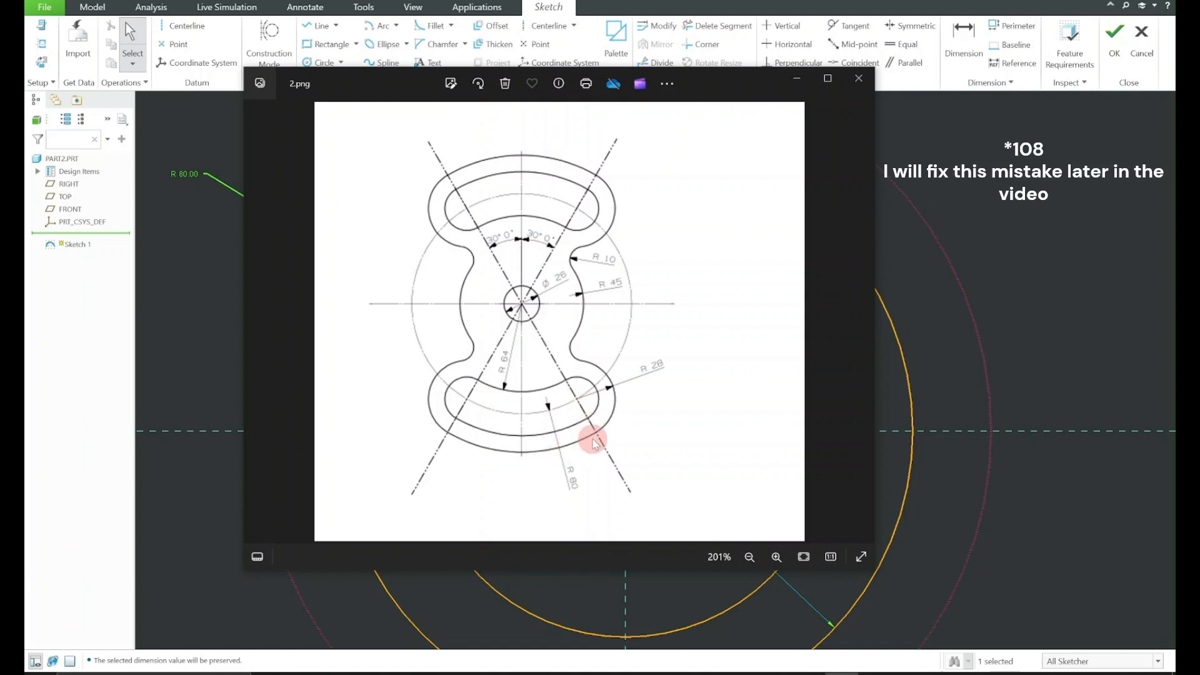
left_click(801, 78)
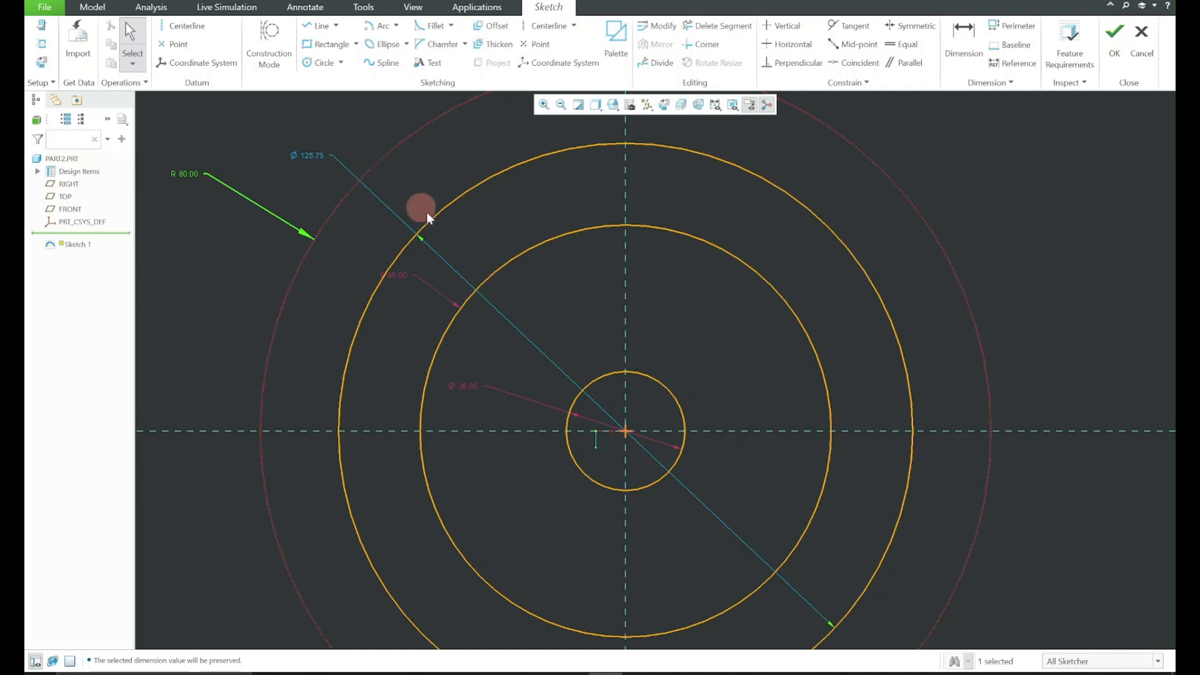
double_click(318, 154)
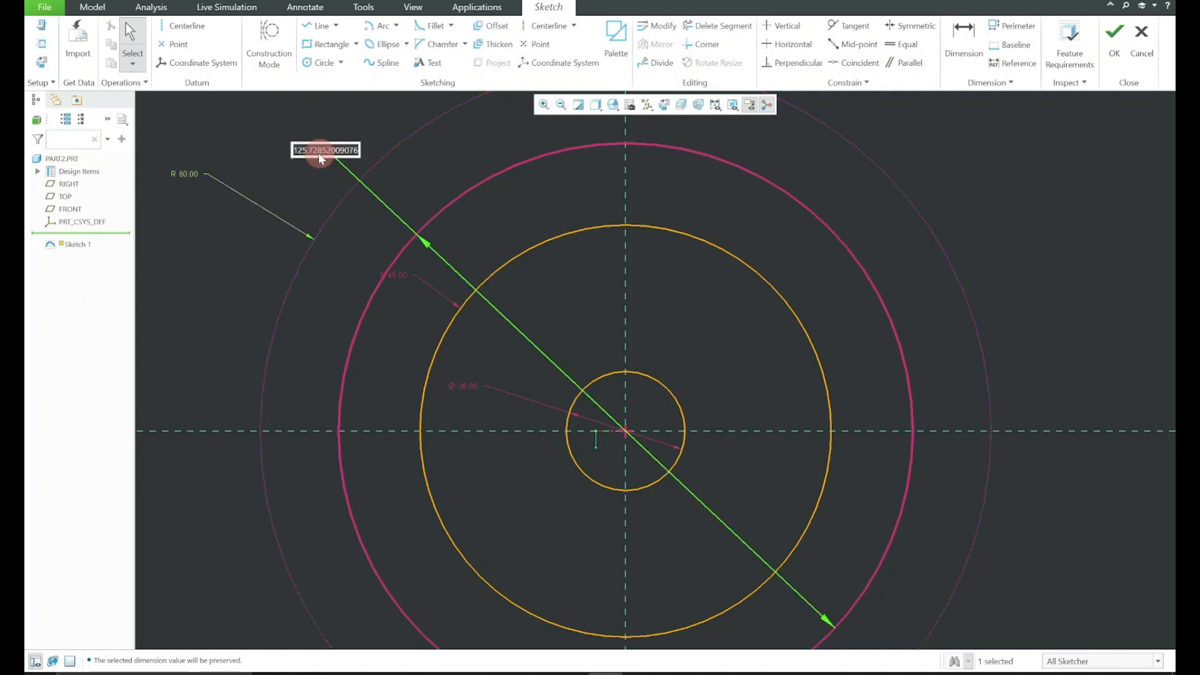
key("Escape")
left_click(316, 152)
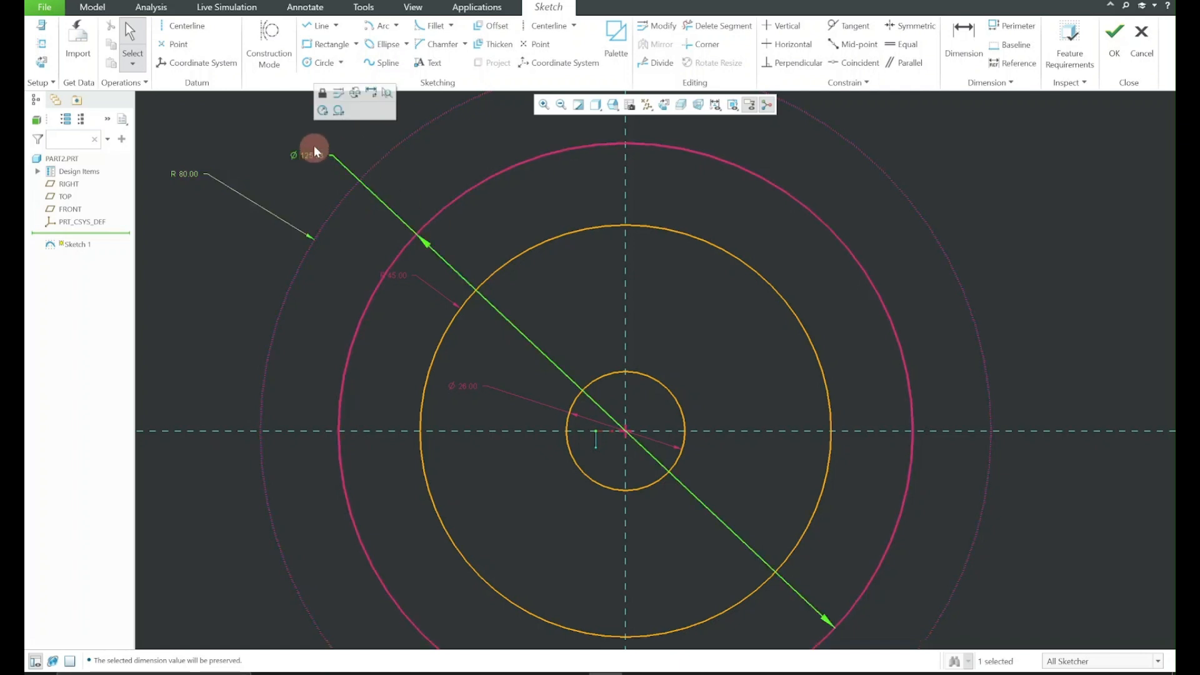
left_click(322, 116)
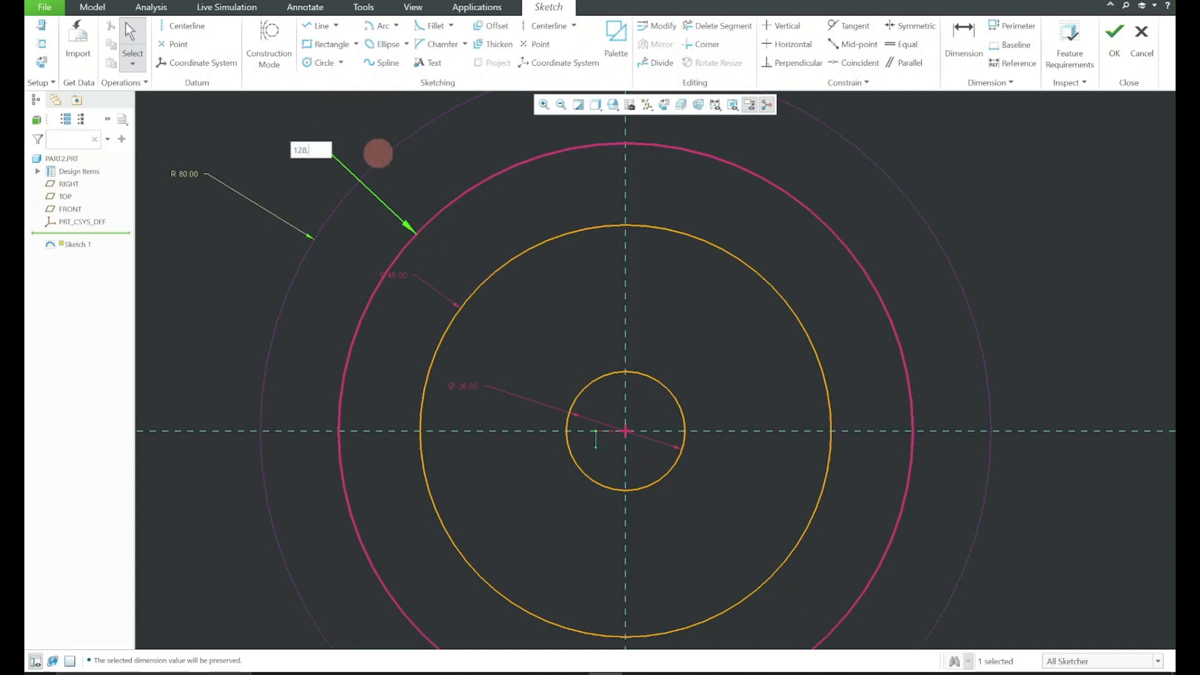
type("128")
key("Return")
Lock the radius dimensions of the outermost circle and the construction circle
middle_click_drag(407, 199, 396, 243, "shift")
scroll(393, 242, "down", 5)
left_click(288, 200)
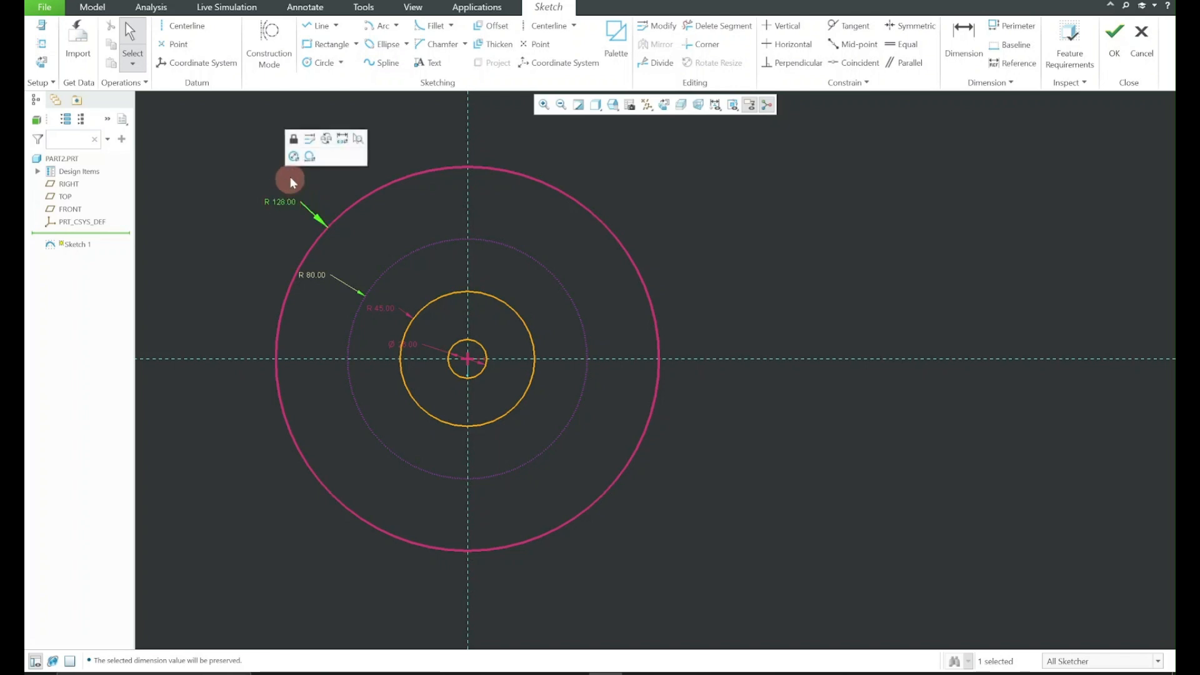
left_click(308, 257)
left_click(314, 276)
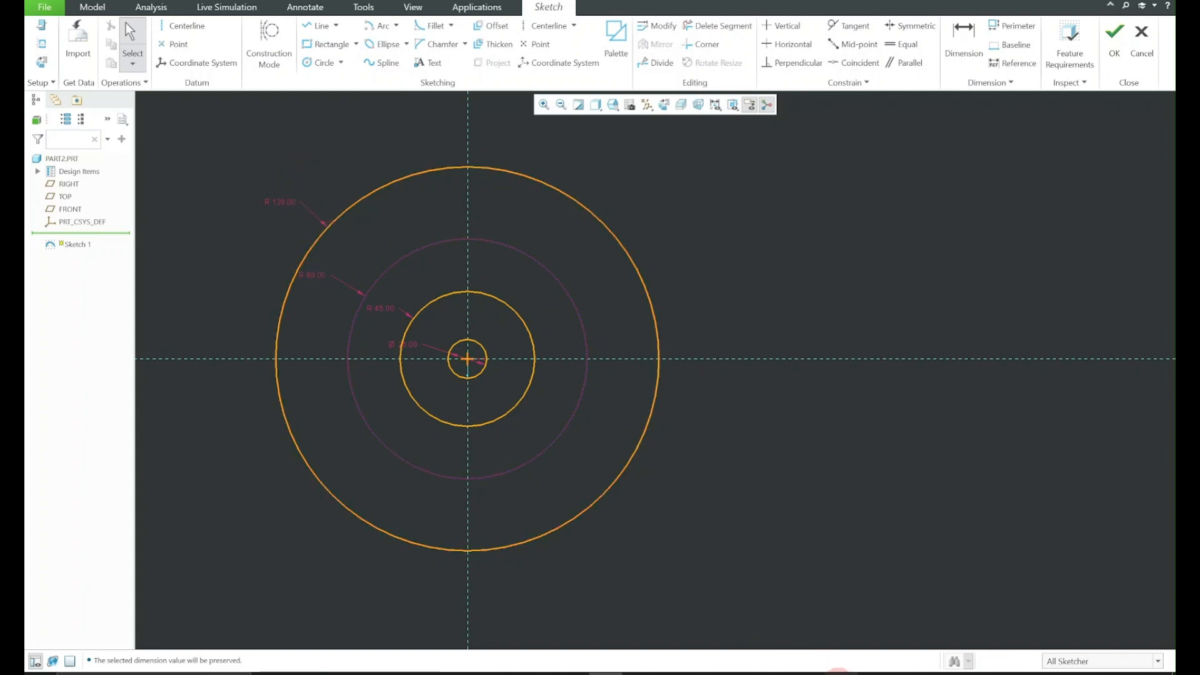
Check 2.png and sketch a circle centred on the origin, about 197 in diameter, between the construction and outermost circles
left_click(838, 673)
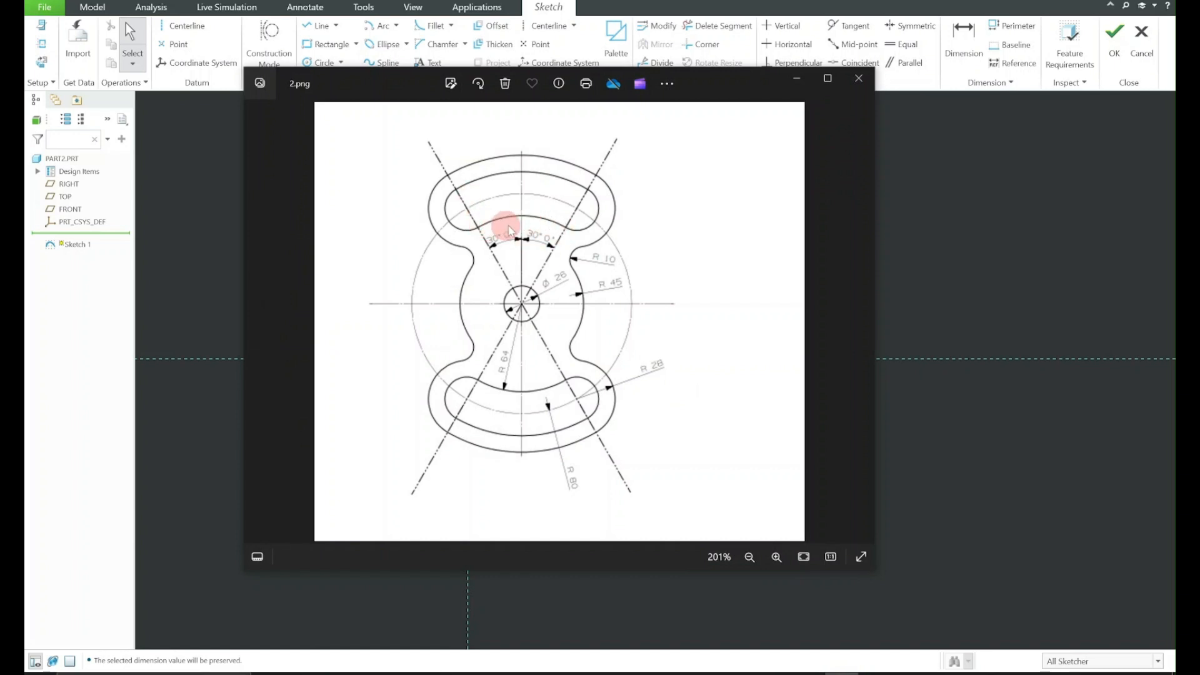
left_click(807, 82)
left_click(323, 63)
left_click(467, 359)
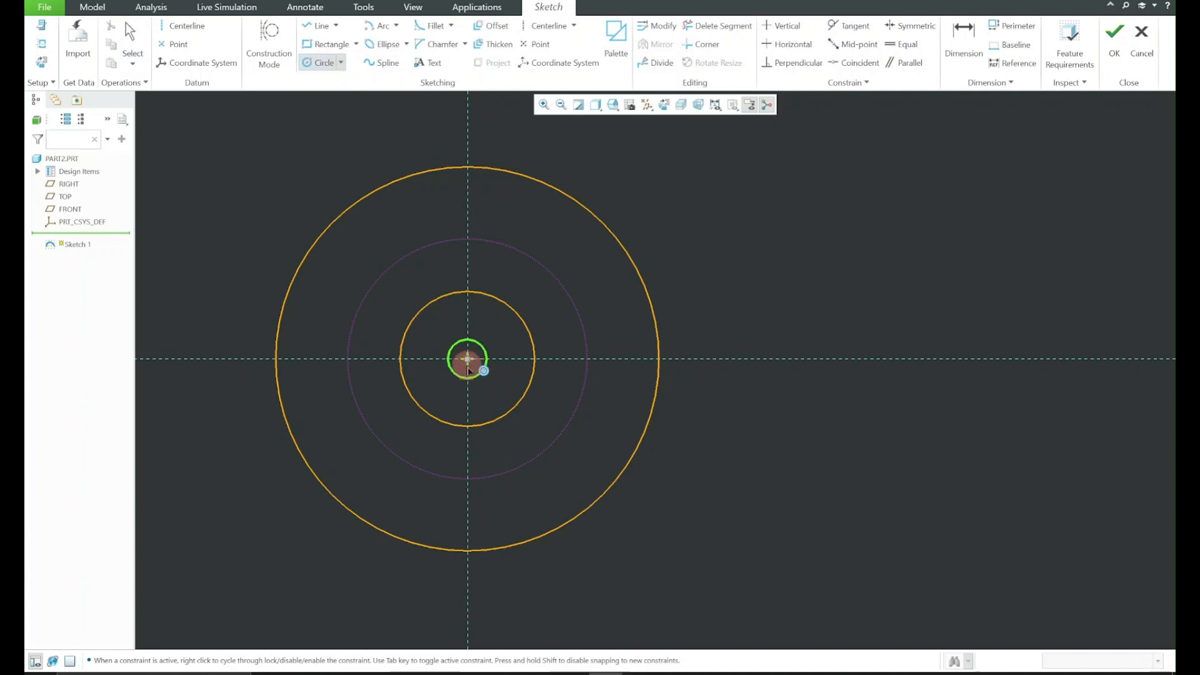
left_click(477, 211)
middle_click(508, 193)
left_click(507, 199)
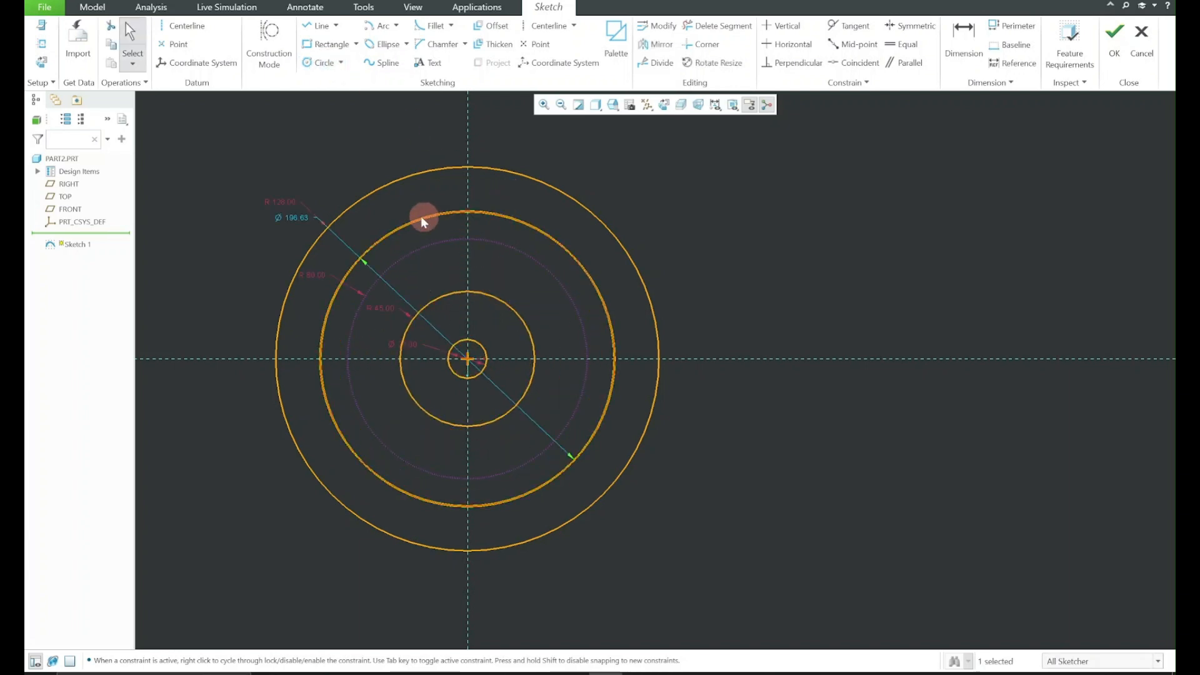
Convert the new circle's dimension to a radius of 64 and lock it
double_click(291, 217)
type("64")
key("Return")
left_click(334, 253)
left_click(345, 194)
left_click(663, 214)
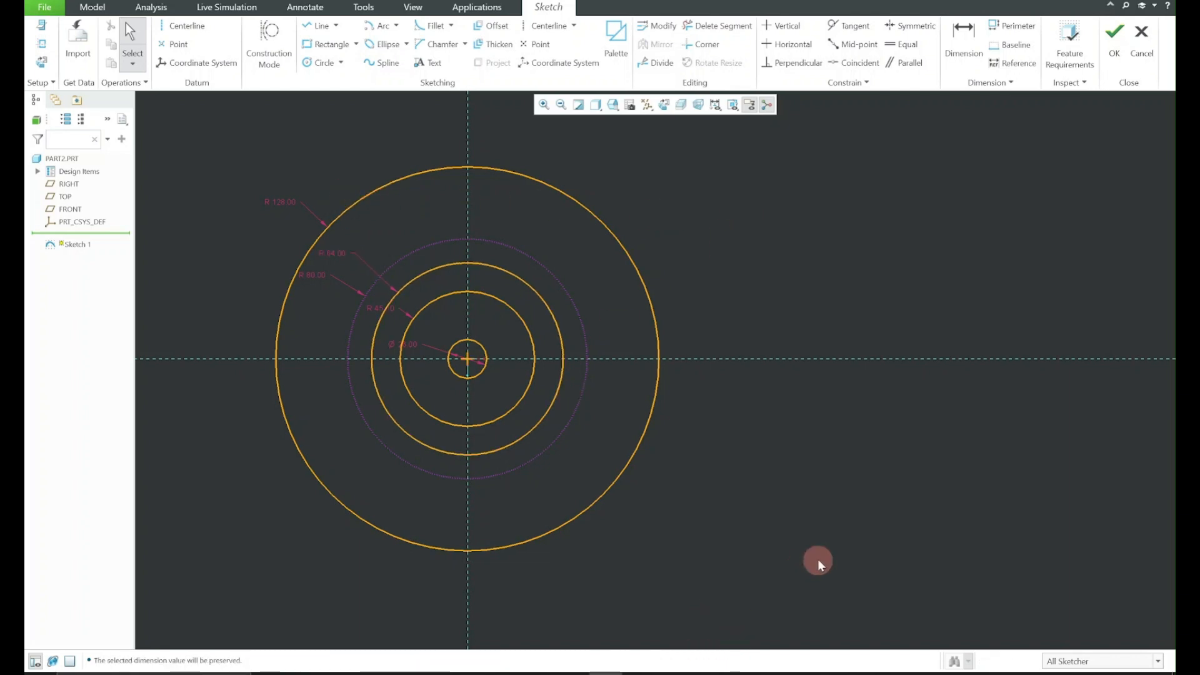
Review 2.png and sketch another origin-centred circle between the R80 construction circle and the outermost circle
left_click(847, 672)
left_click(547, 184)
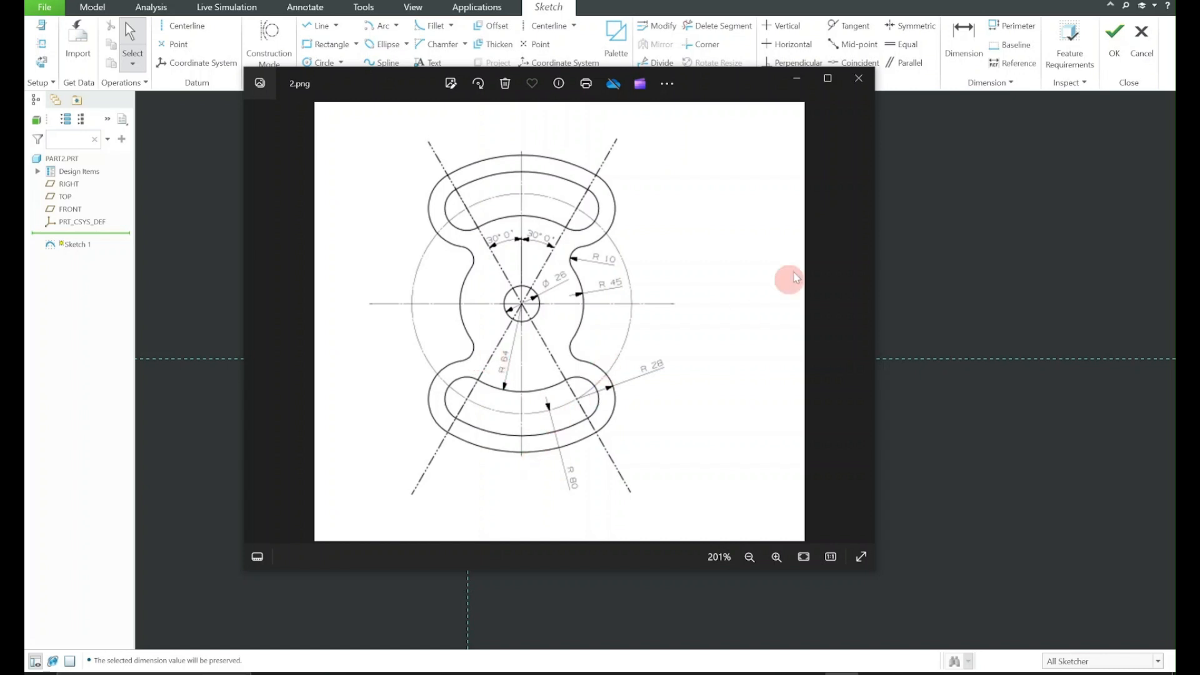
left_click(796, 78)
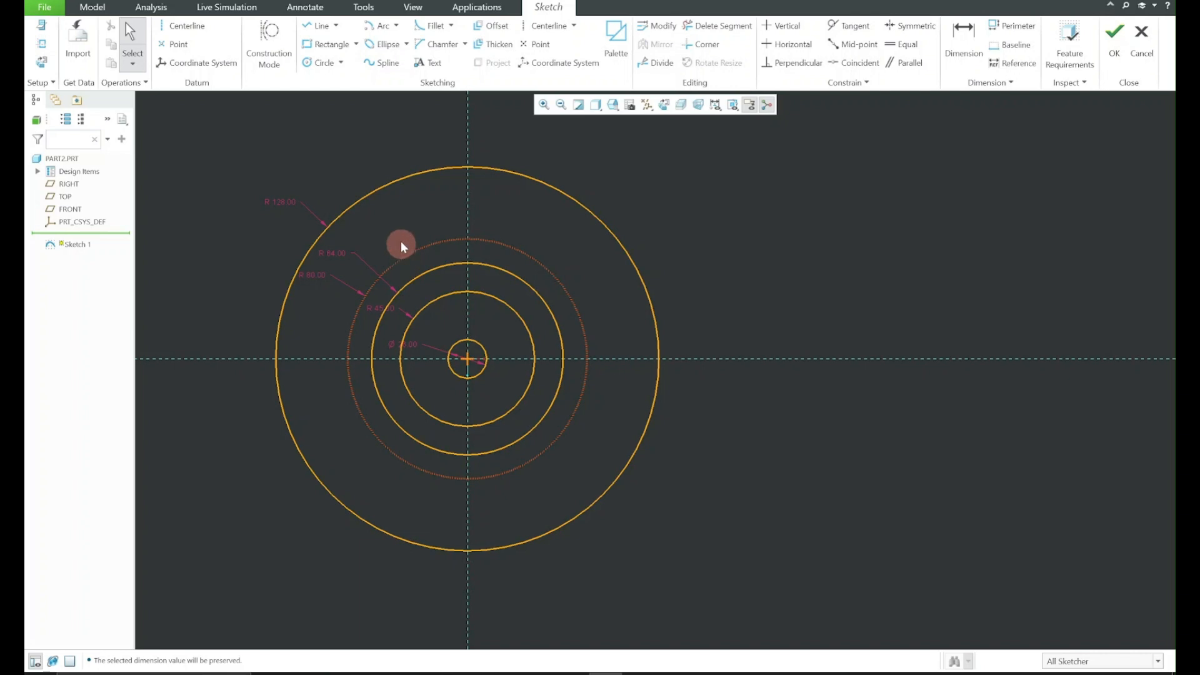
left_click(321, 62)
left_click(467, 359)
left_click(487, 209)
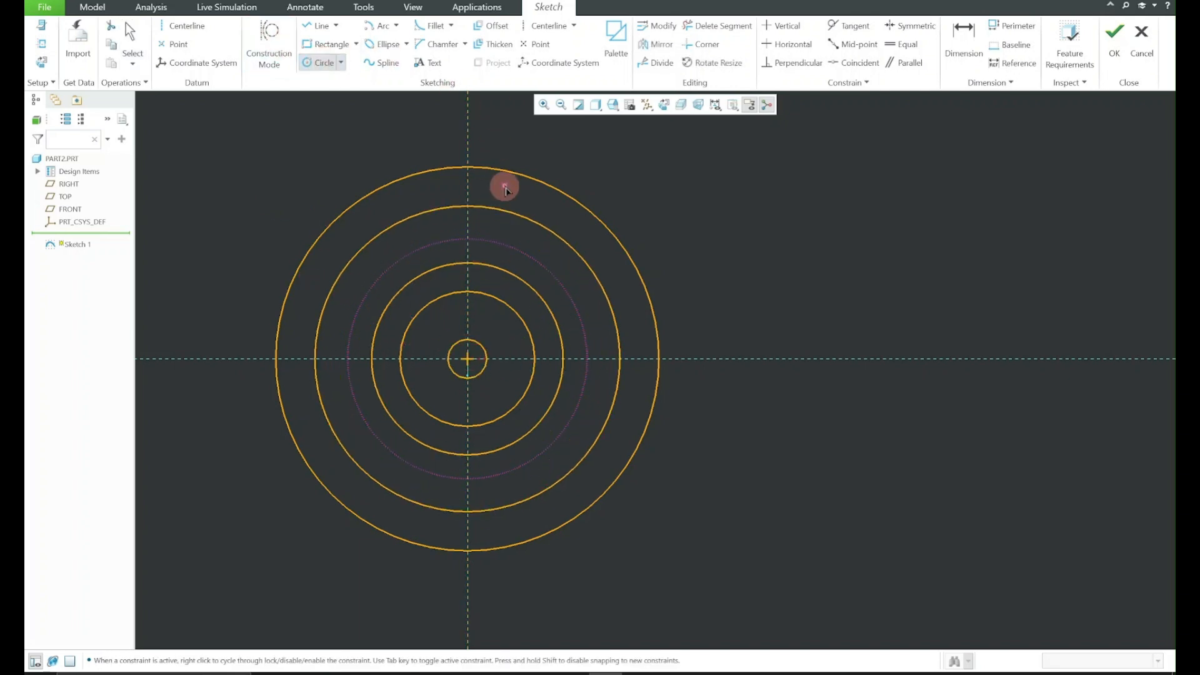
middle_click(501, 185)
Move the newest circle's dimension outside the circles, convert it to a radius of 96 and lock it
left_click_drag(299, 216, 203, 257)
left_click(211, 209)
type("96")
key("Return")
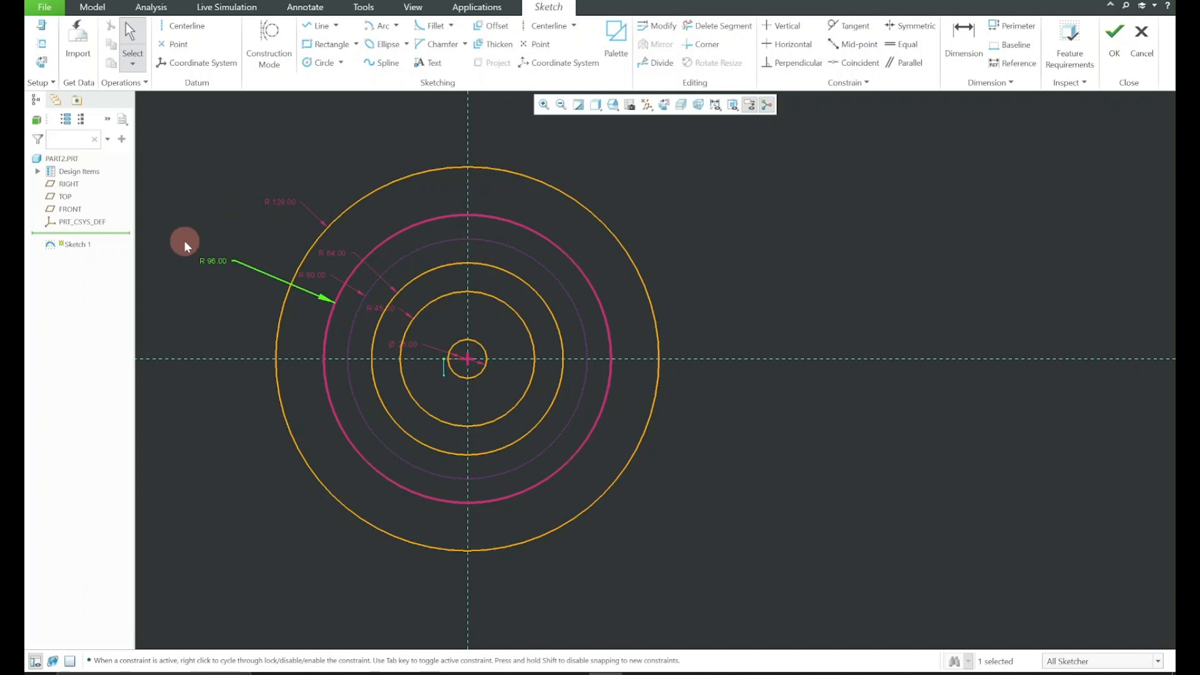
left_click(292, 196)
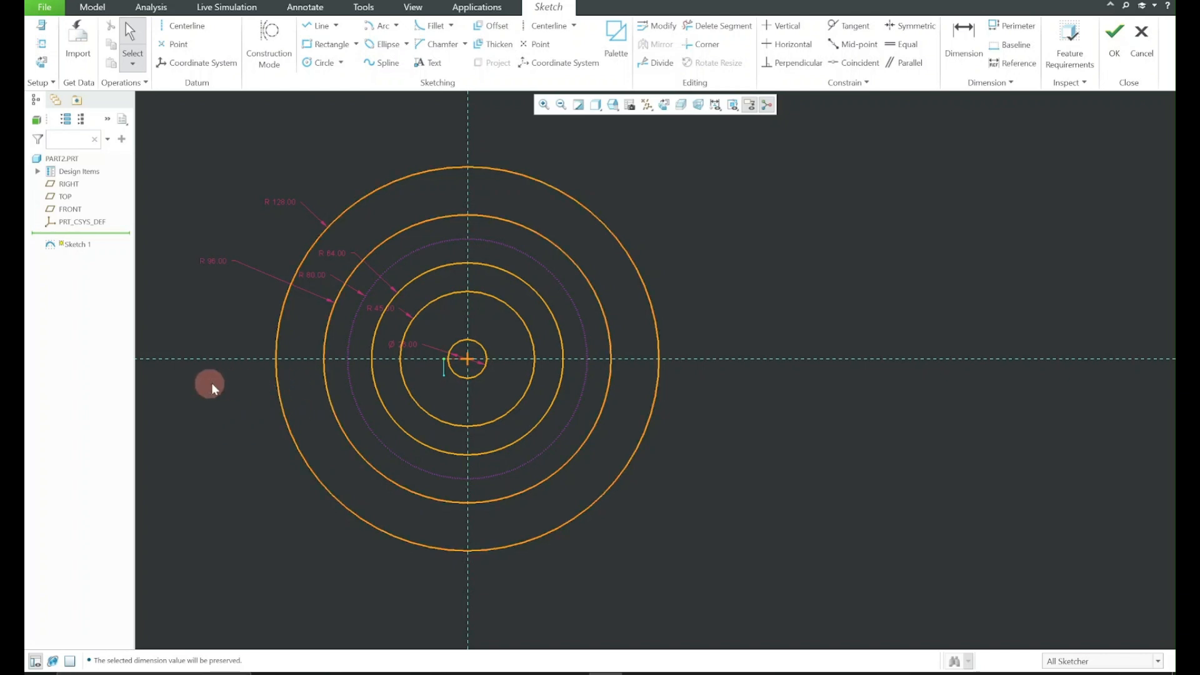
Trim all solid circles with Delete Segment, keeping only their upper-right quarter arcs and leaving the construction circle whole
left_click(717, 26)
left_click_drag(761, 391, 225, 392)
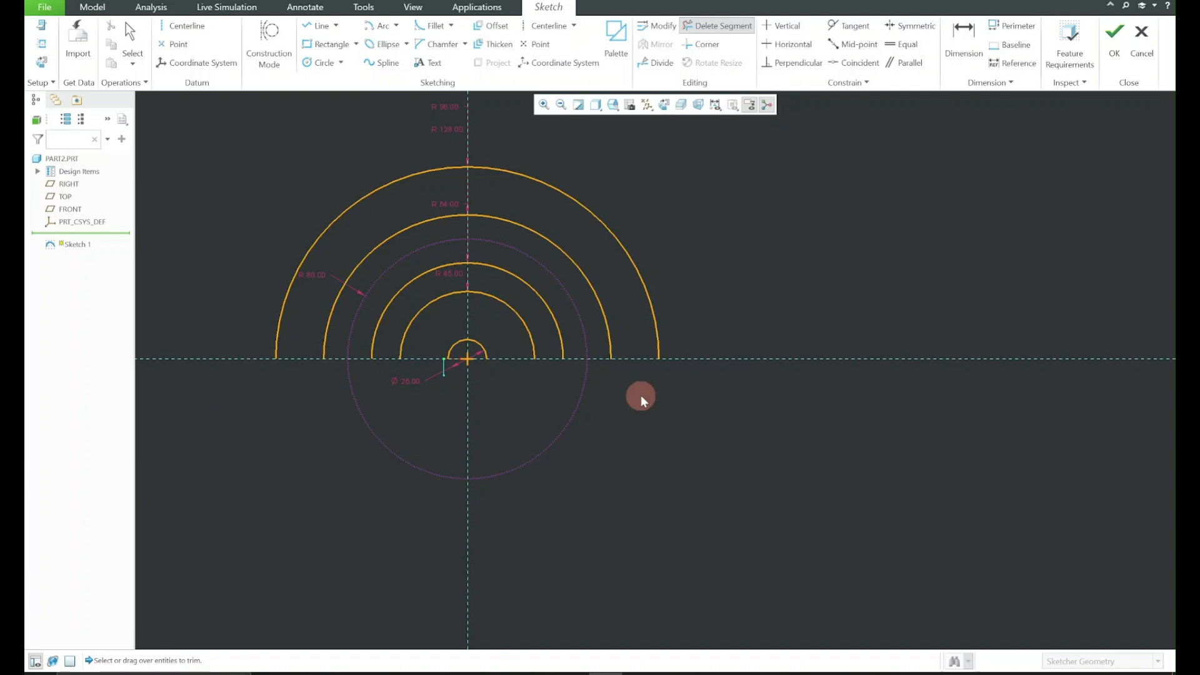
left_click_drag(435, 126, 450, 420)
middle_click(639, 155)
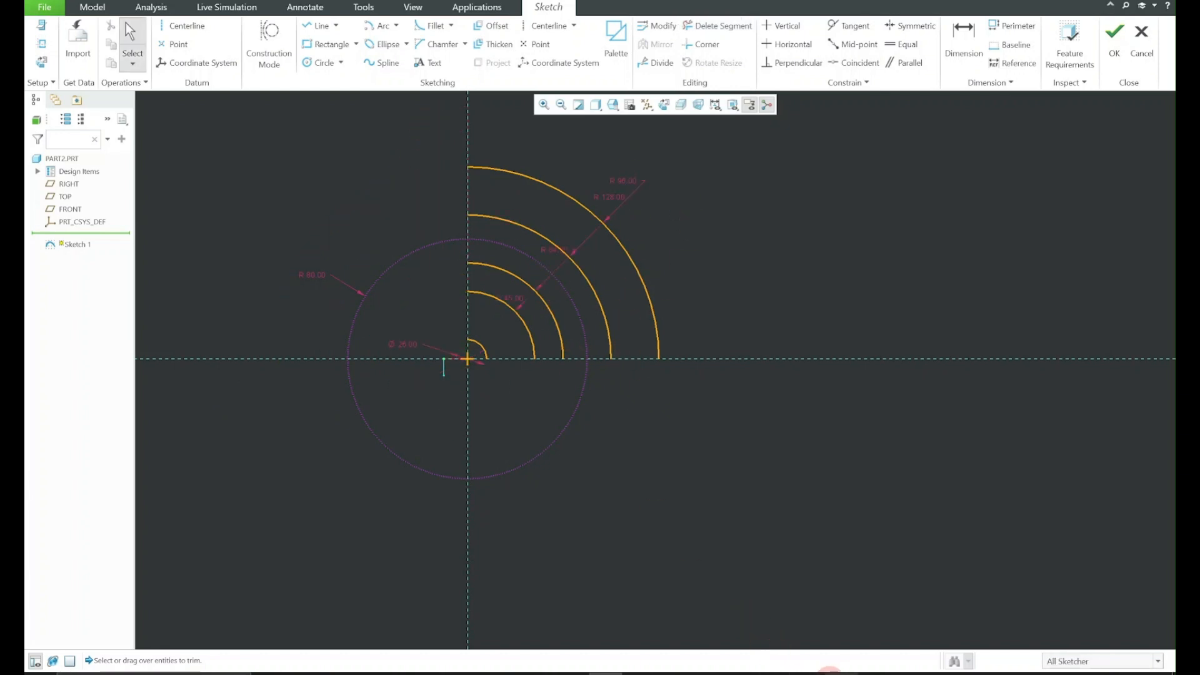
Review 2.png and sketch a slanted construction line from the origin to the outermost arc in the upper-right quadrant
left_click(829, 672)
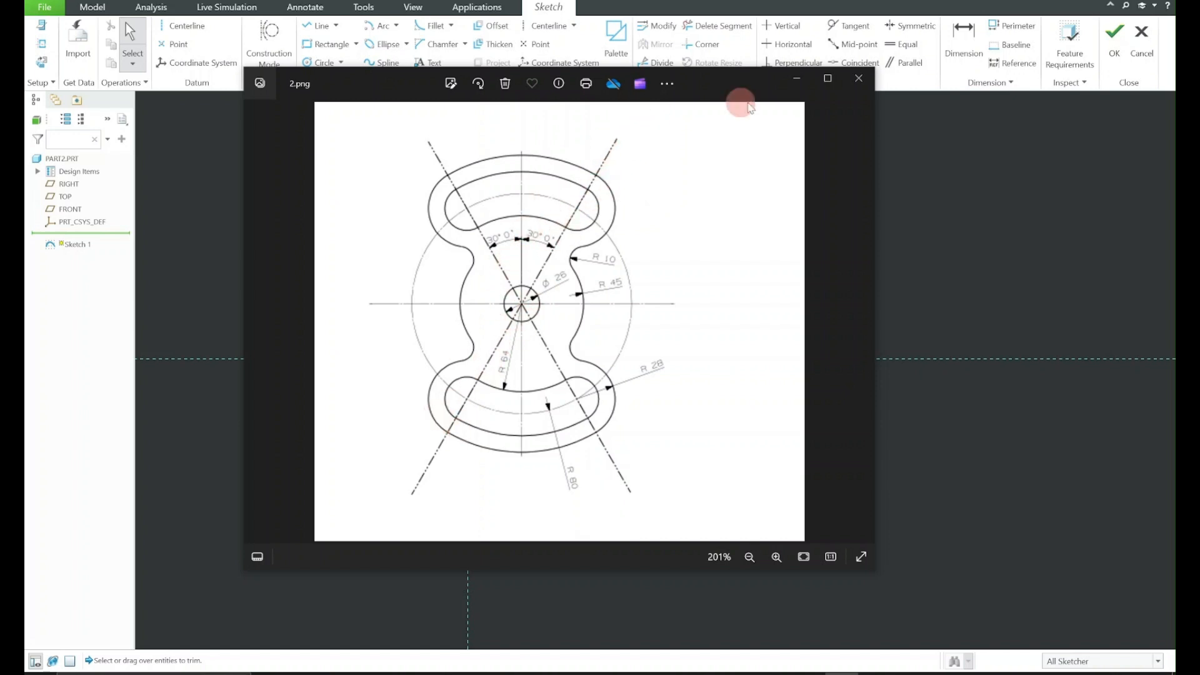
left_click(796, 78)
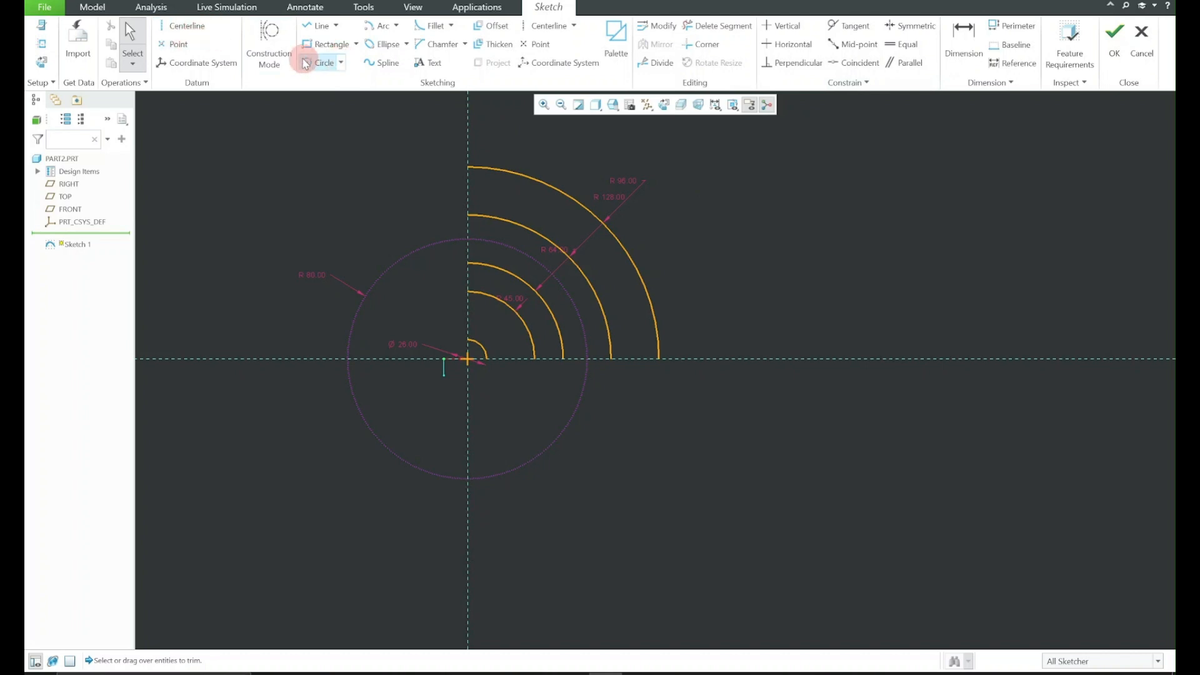
left_click(272, 43)
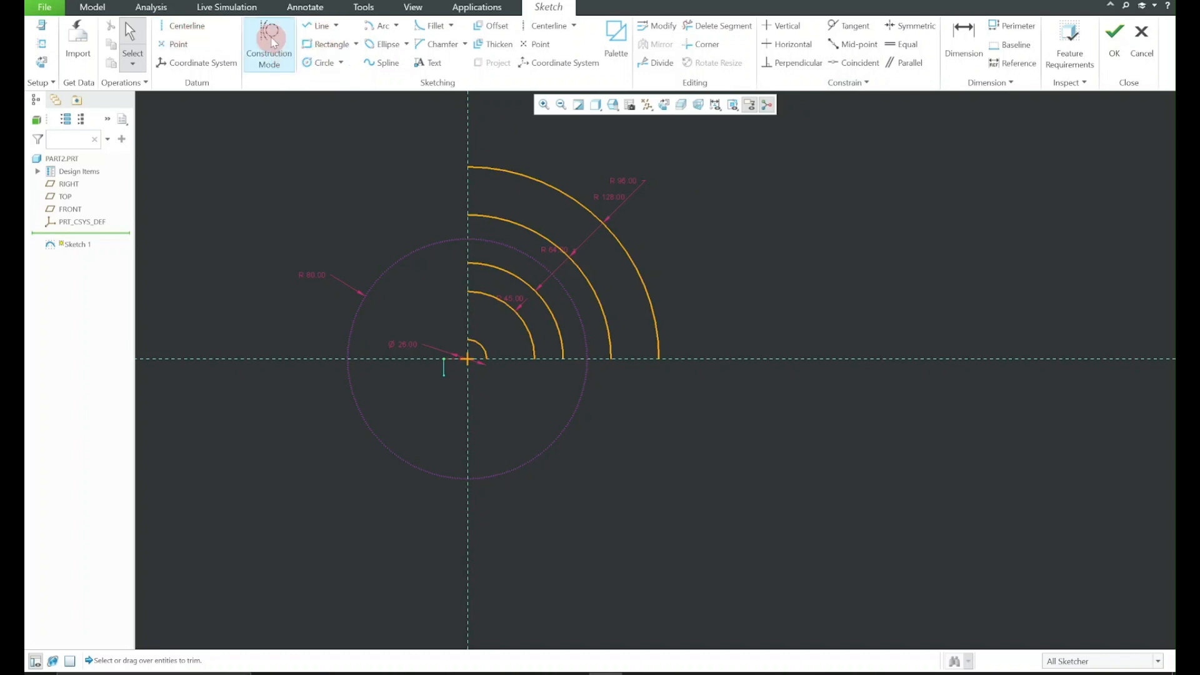
left_click(319, 26)
left_click(468, 358)
left_click(578, 203)
middle_click(671, 171)
left_click(662, 102)
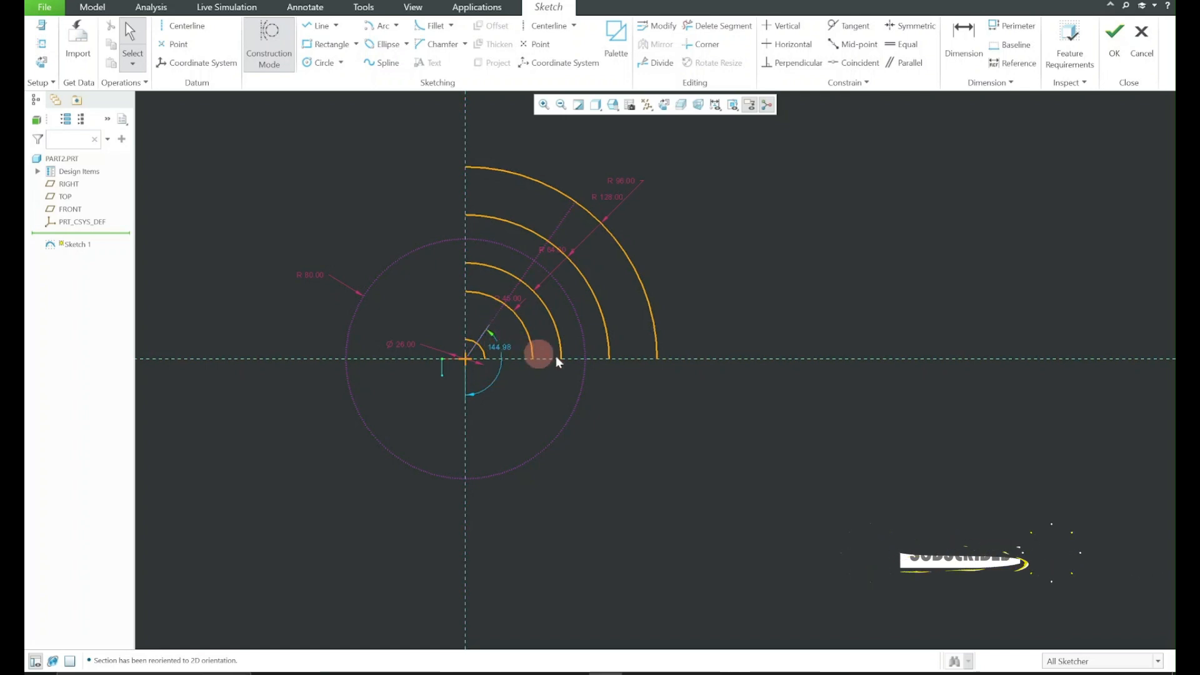
Check 2.png and set the construction line's angle from the lower vertical axis to 150 degrees, locking the dimension
key("alt+Tab")
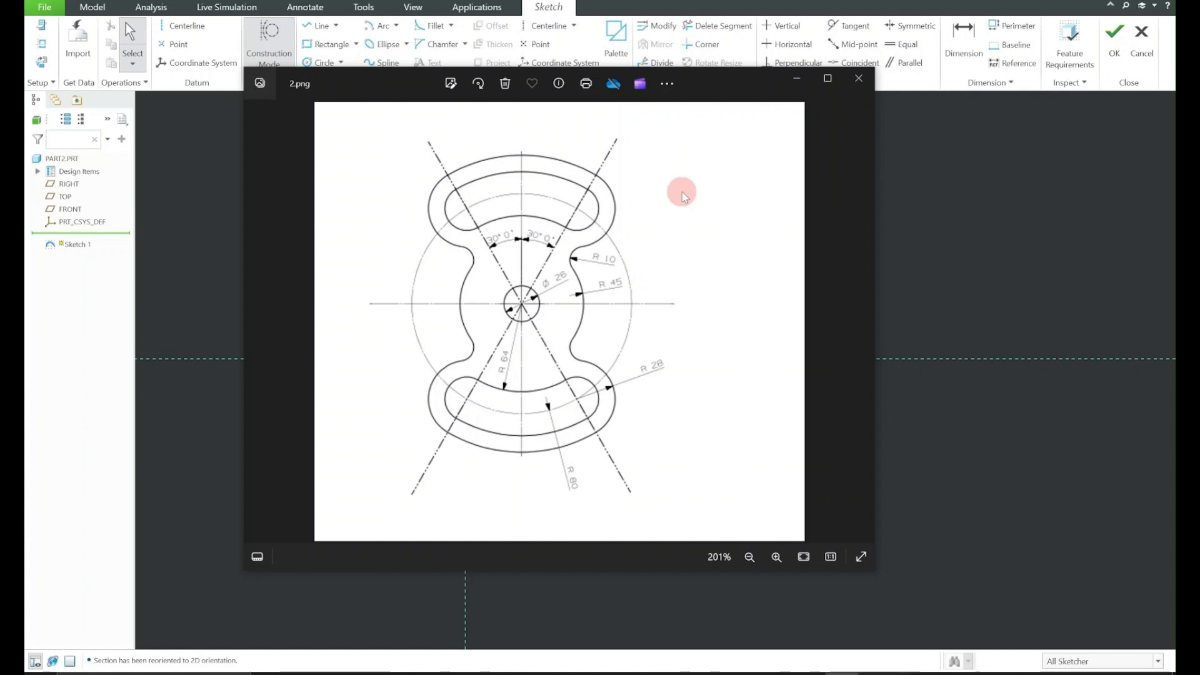
left_click(796, 77)
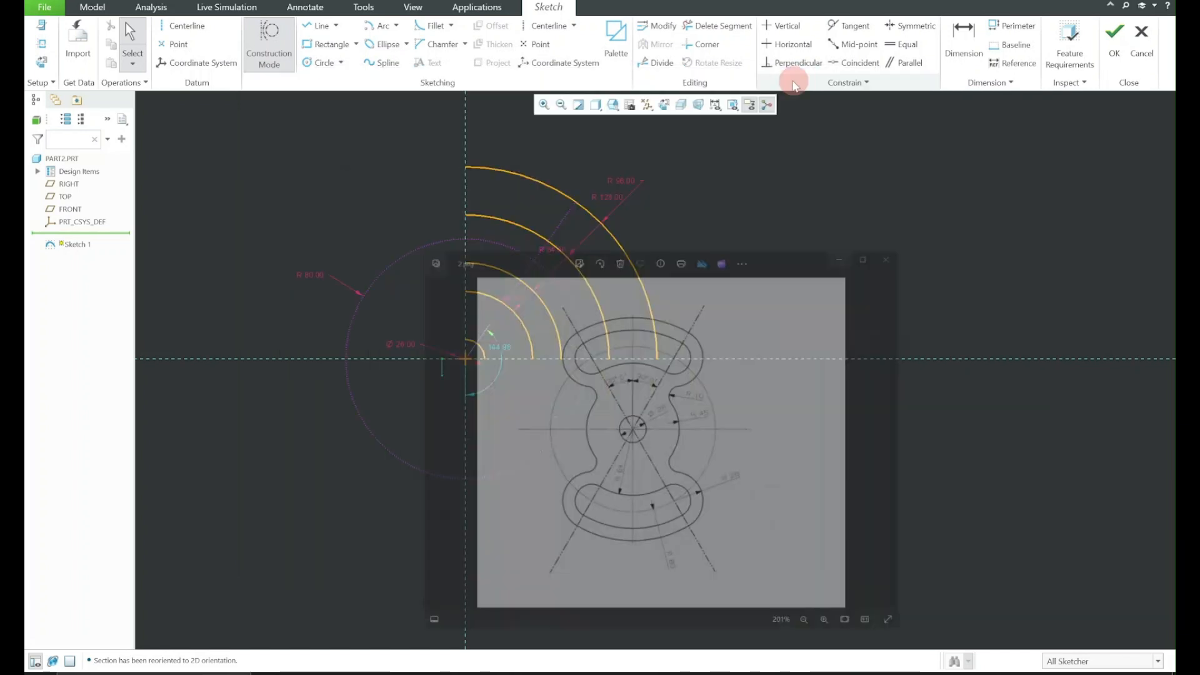
type("150")
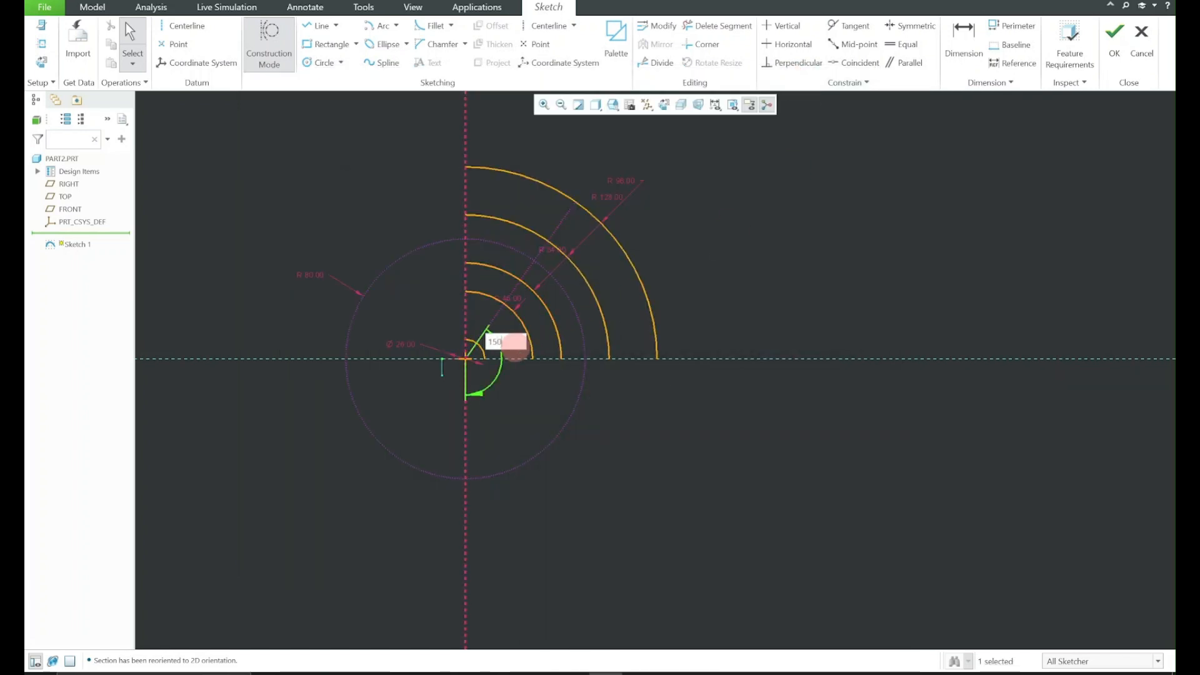
type(".0")
key("Return")
left_click(511, 301)
left_click(509, 301)
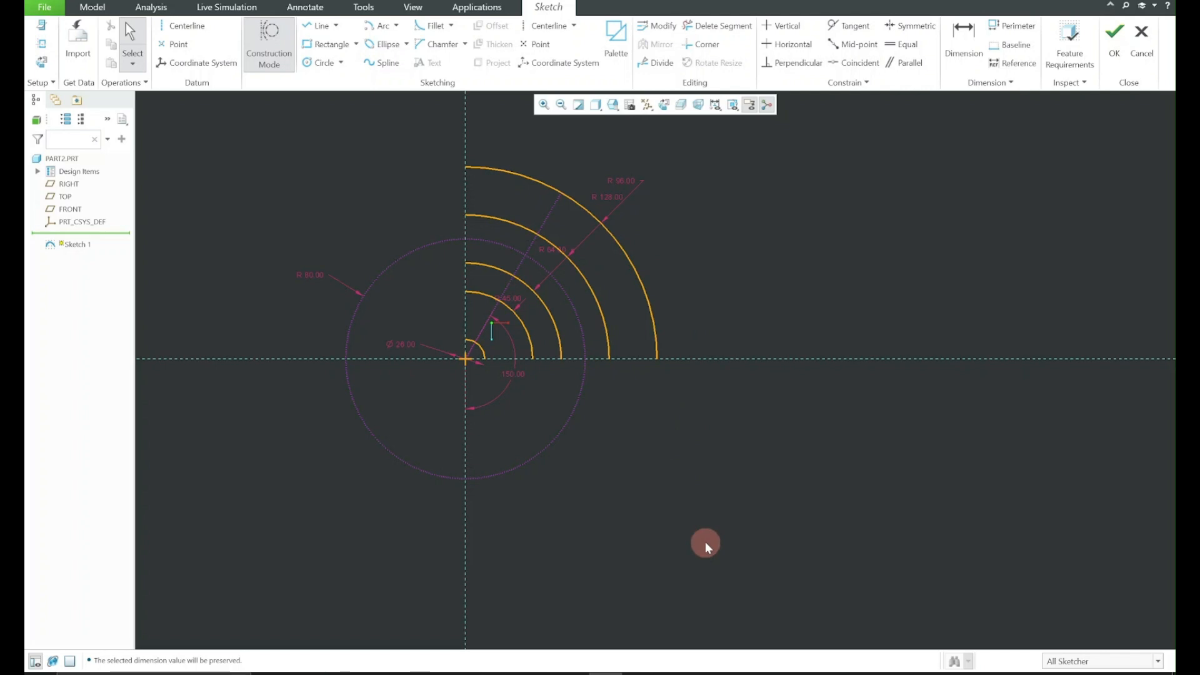
Review 2.png and sketch a solid circle centred where the slanted line crosses the R80 circle, touching the R64 and R96 arcs
left_click(810, 667)
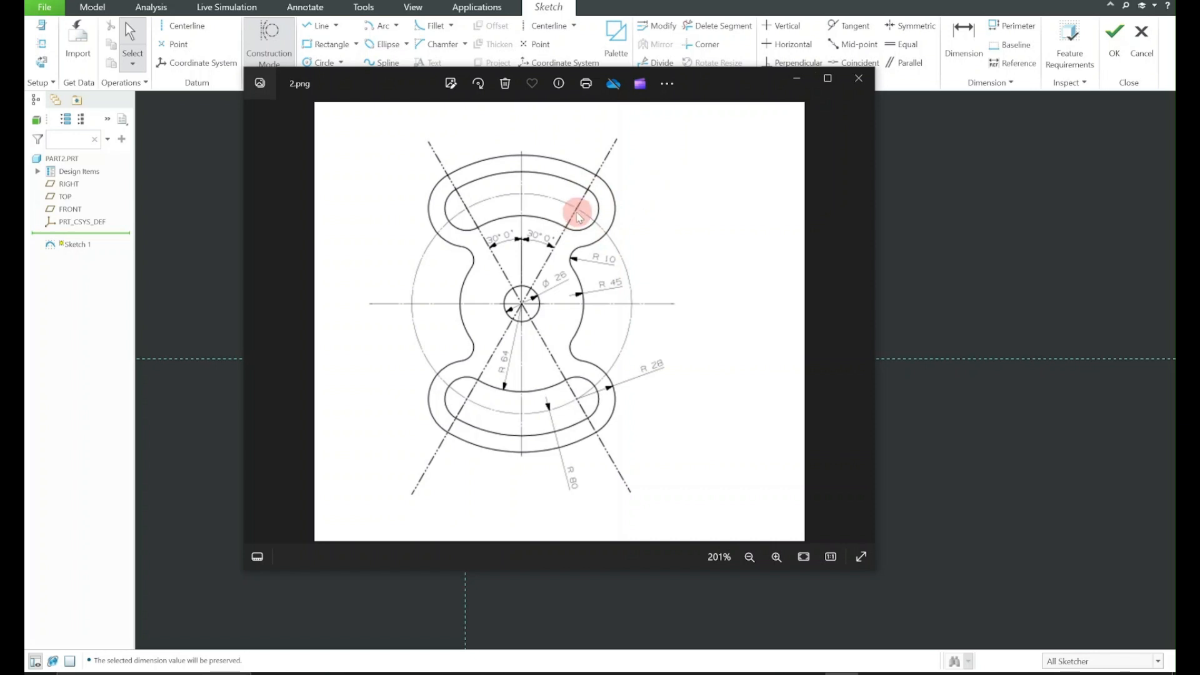
left_click(796, 79)
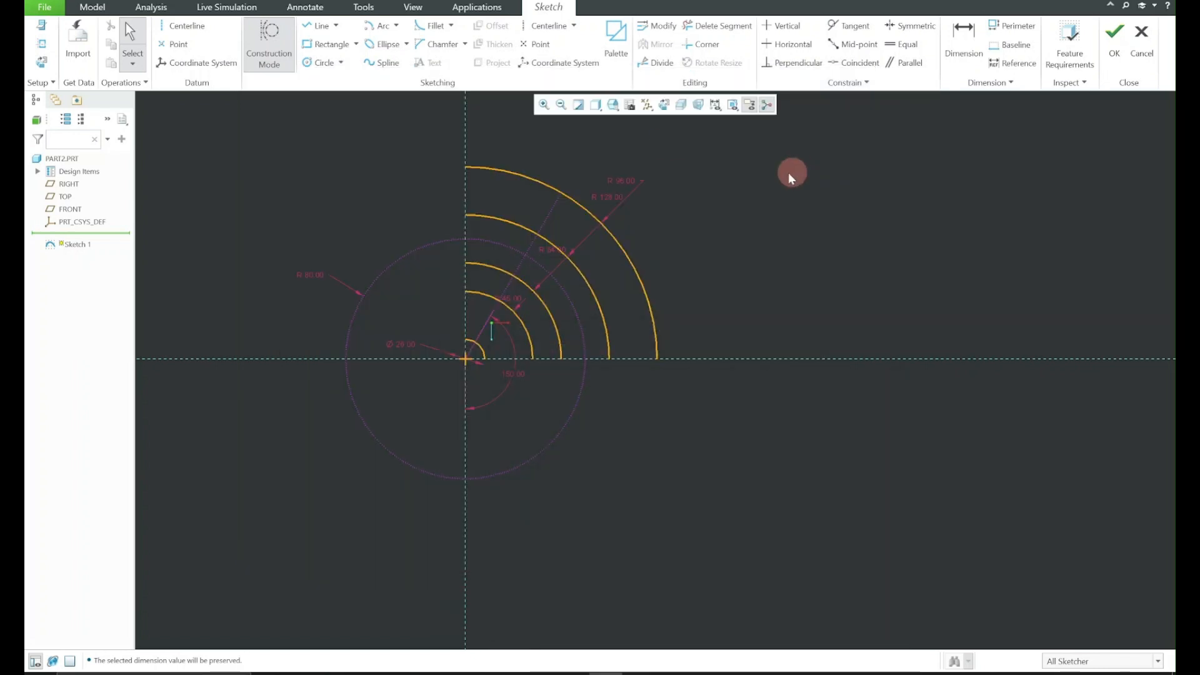
left_click(316, 63)
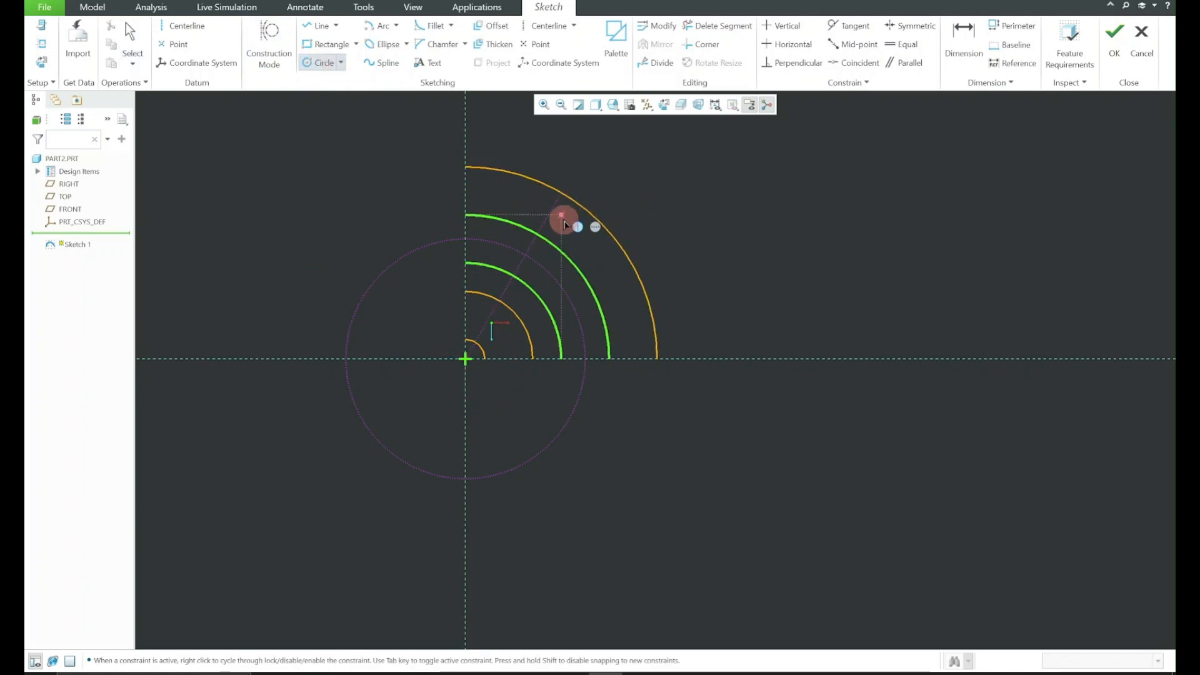
left_click(525, 255)
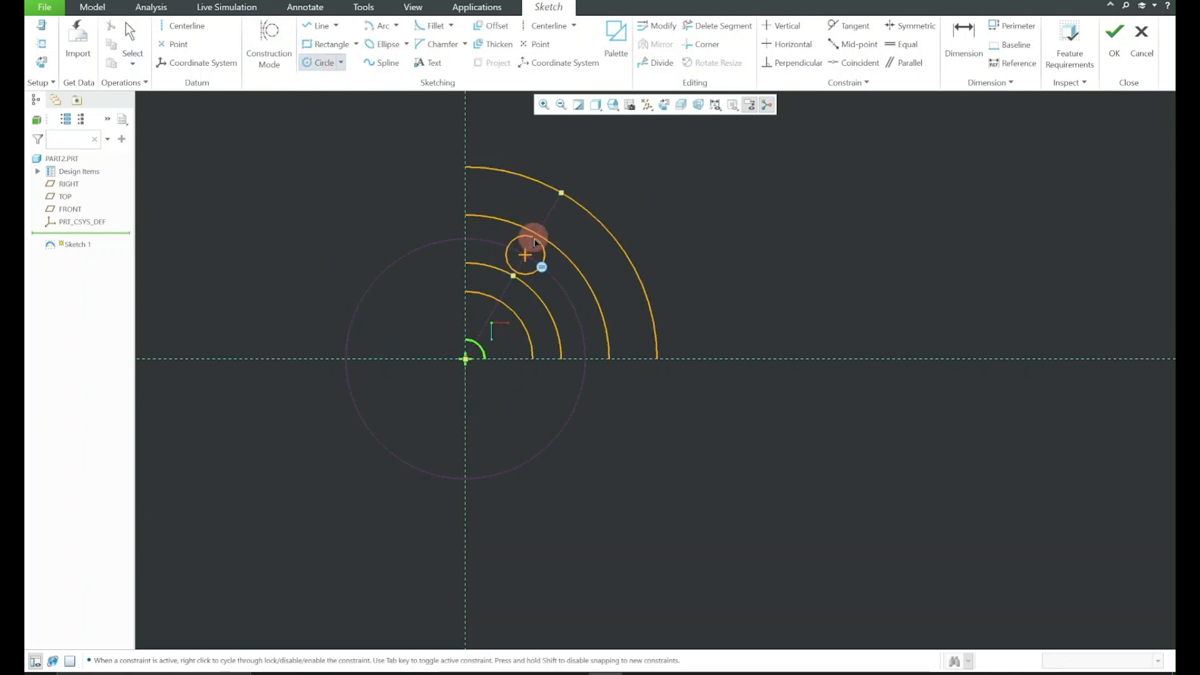
scroll(537, 238, "down", 4)
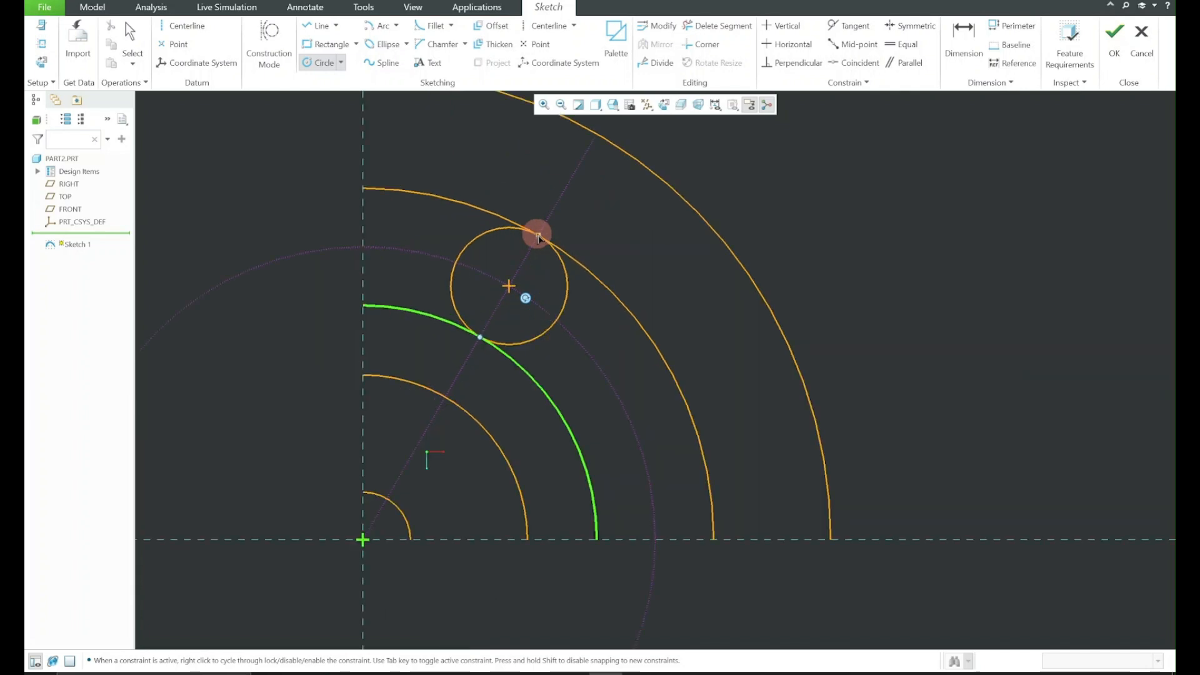
left_click(538, 236)
middle_click(599, 190)
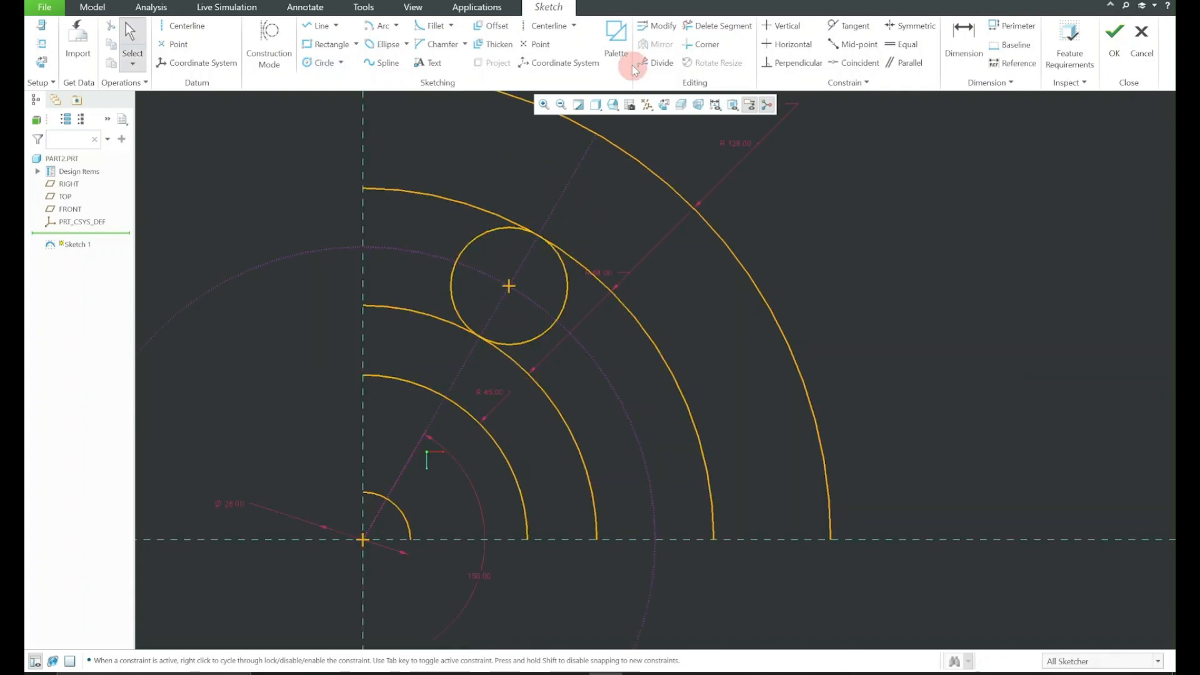
Trim the circle's inner half and the excess R64 and R96 arcs with Delete Segment, leaving the slot's rounded right end
left_click(719, 29)
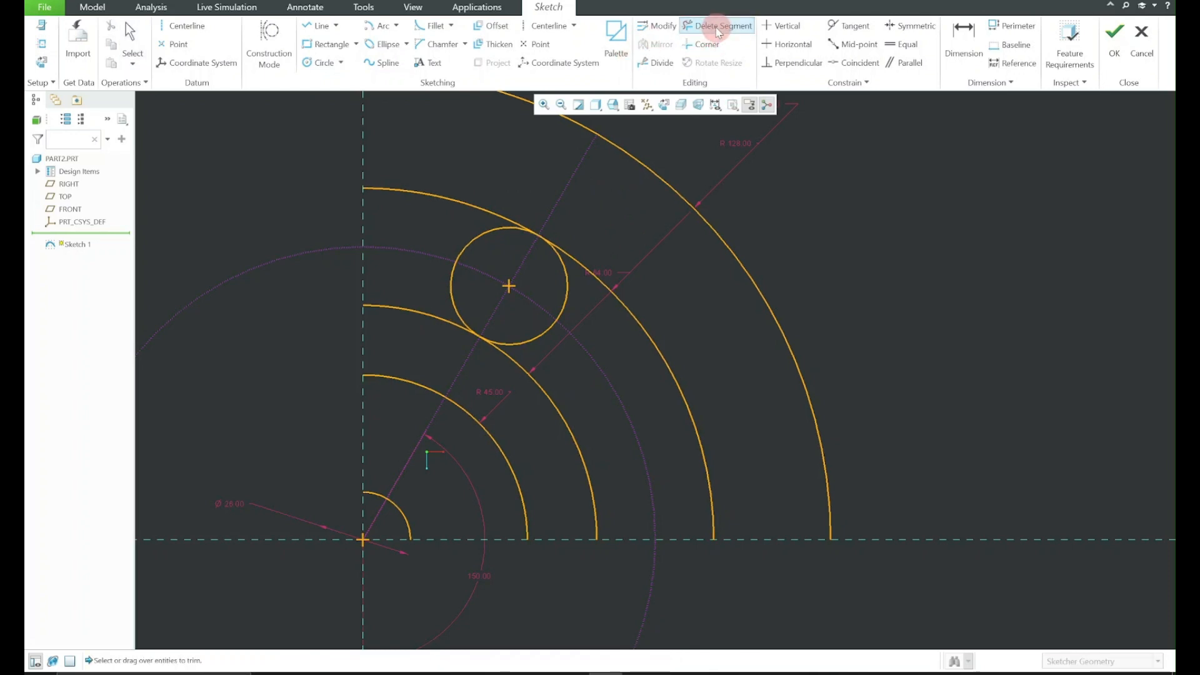
mouse_move(488, 232)
left_mouse_down()
mouse_move(455, 283)
mouse_move(501, 320)
mouse_move(511, 360)
left_mouse_up()
left_click(593, 270)
middle_click(675, 269)
scroll(649, 275, "down", 2)
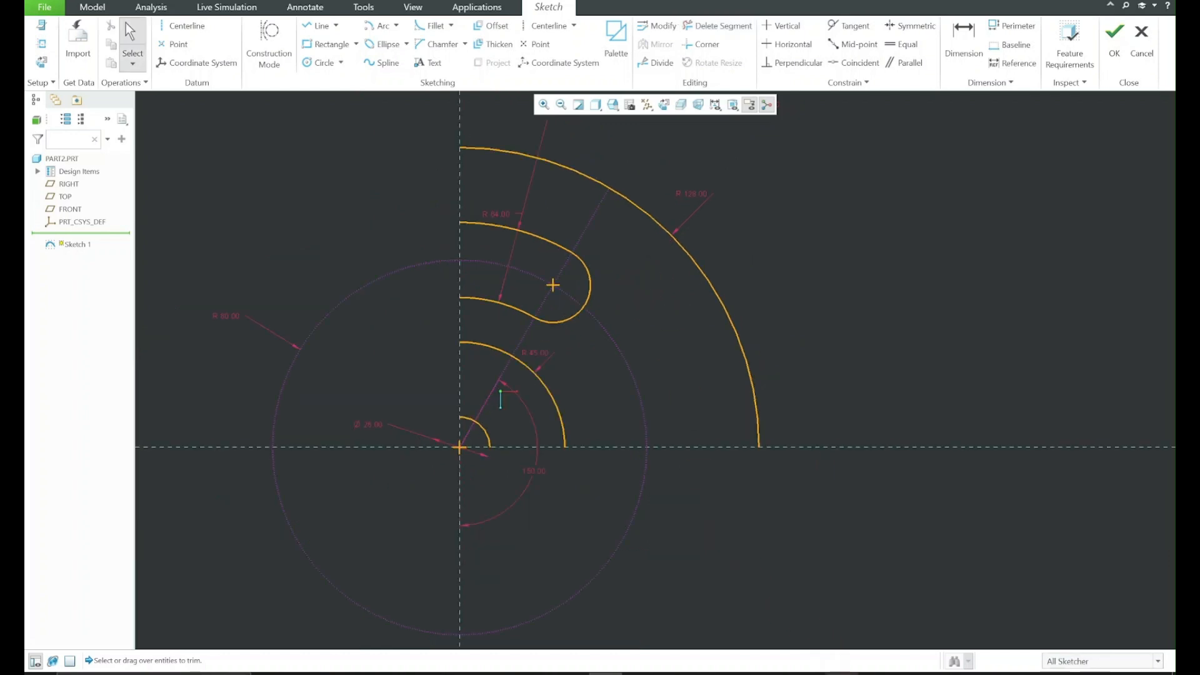
Check 2.png and try a larger circle concentric with the slot's rounded end, reaching the outermost arc at the slanted line
left_click(842, 672)
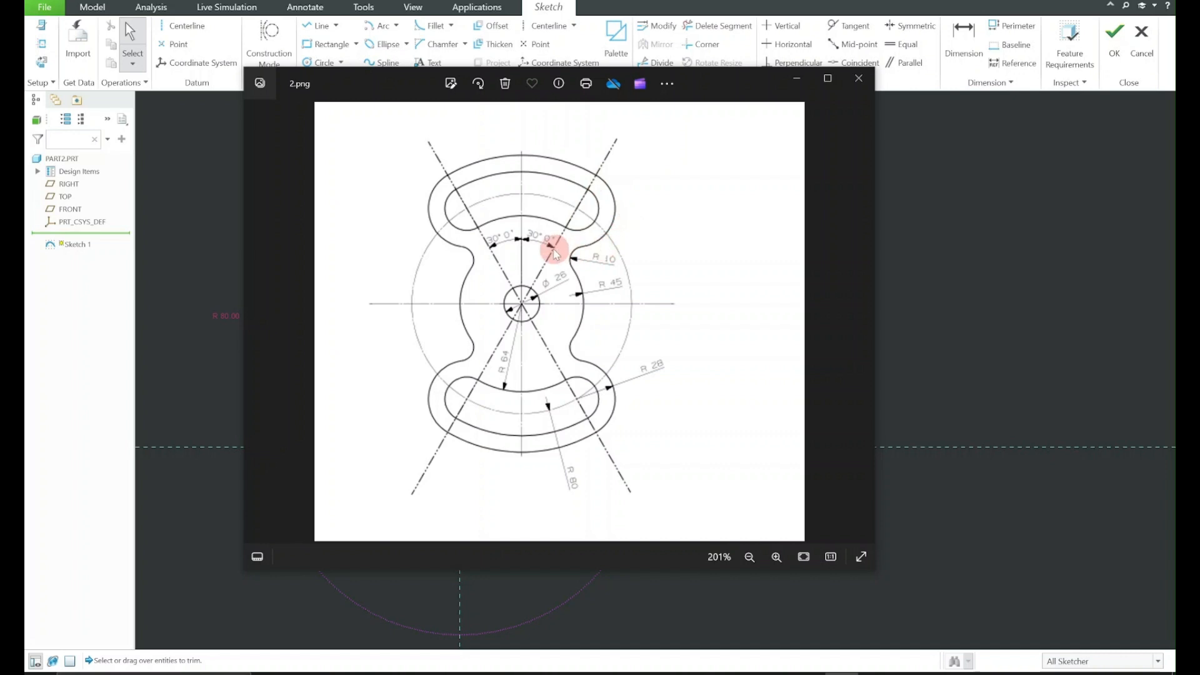
left_click(796, 78)
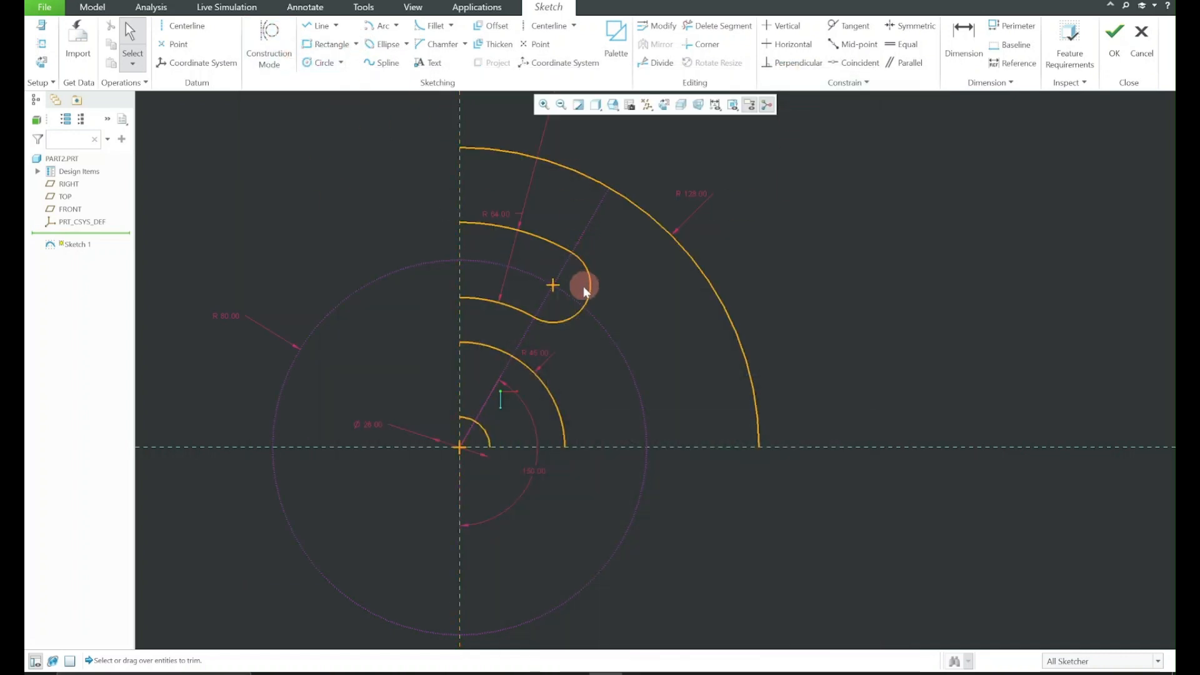
left_click(320, 63)
left_click(552, 285)
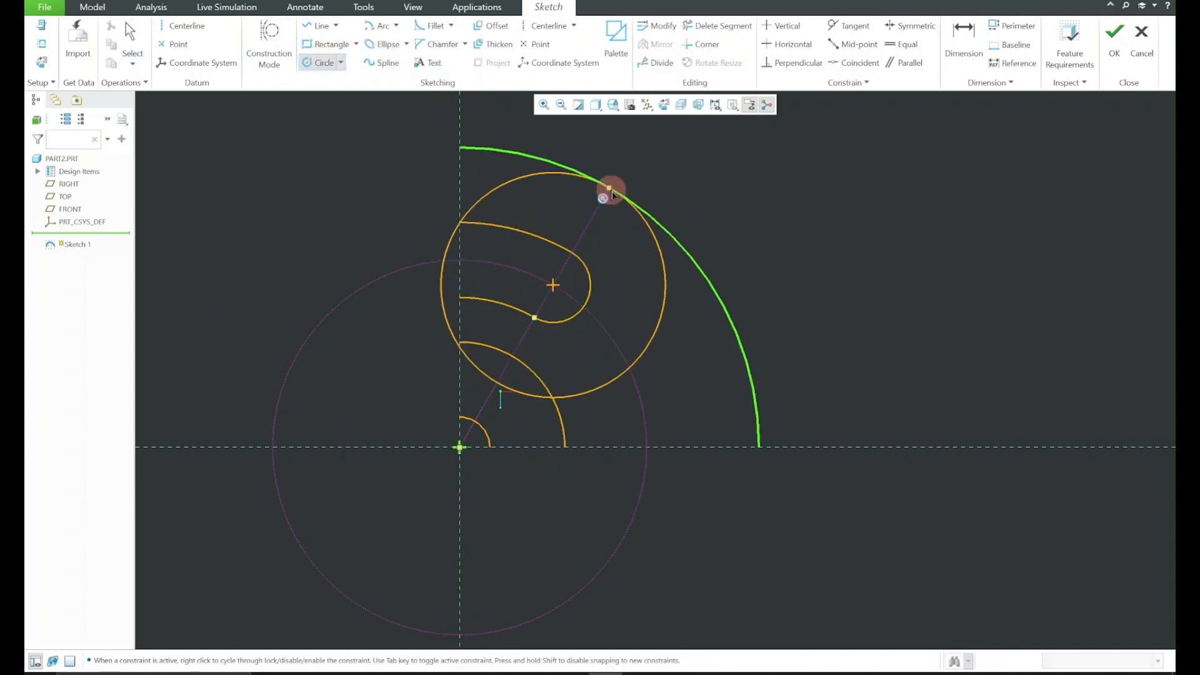
left_click(610, 187)
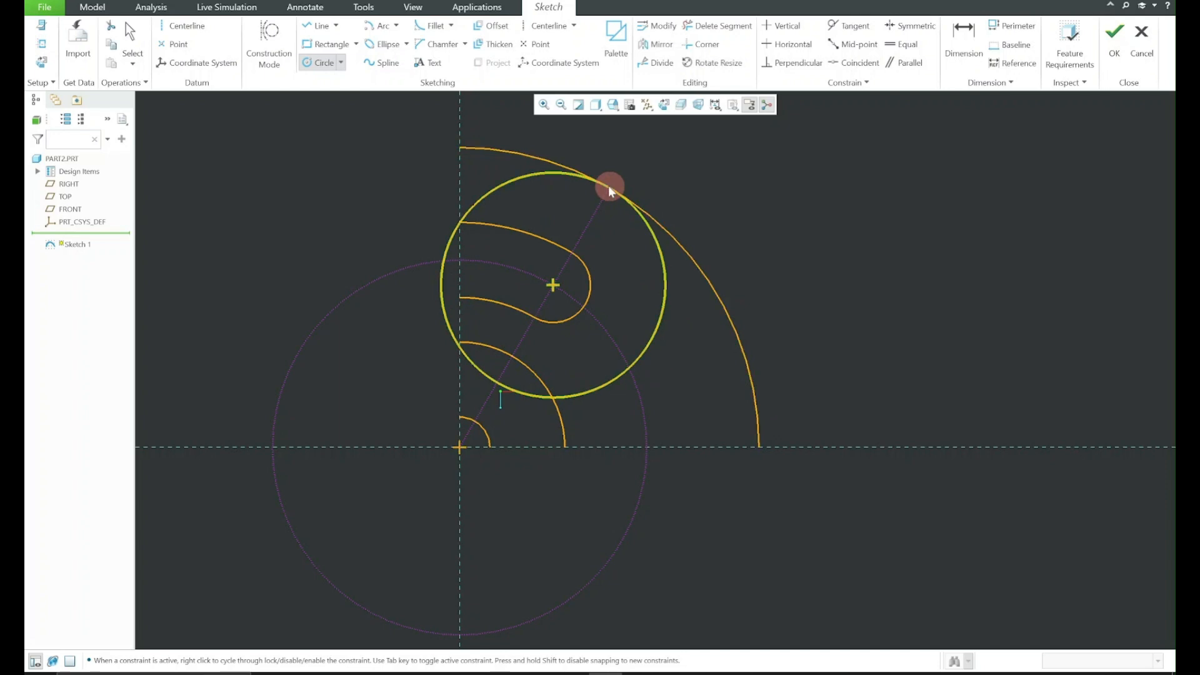
middle_click(729, 188)
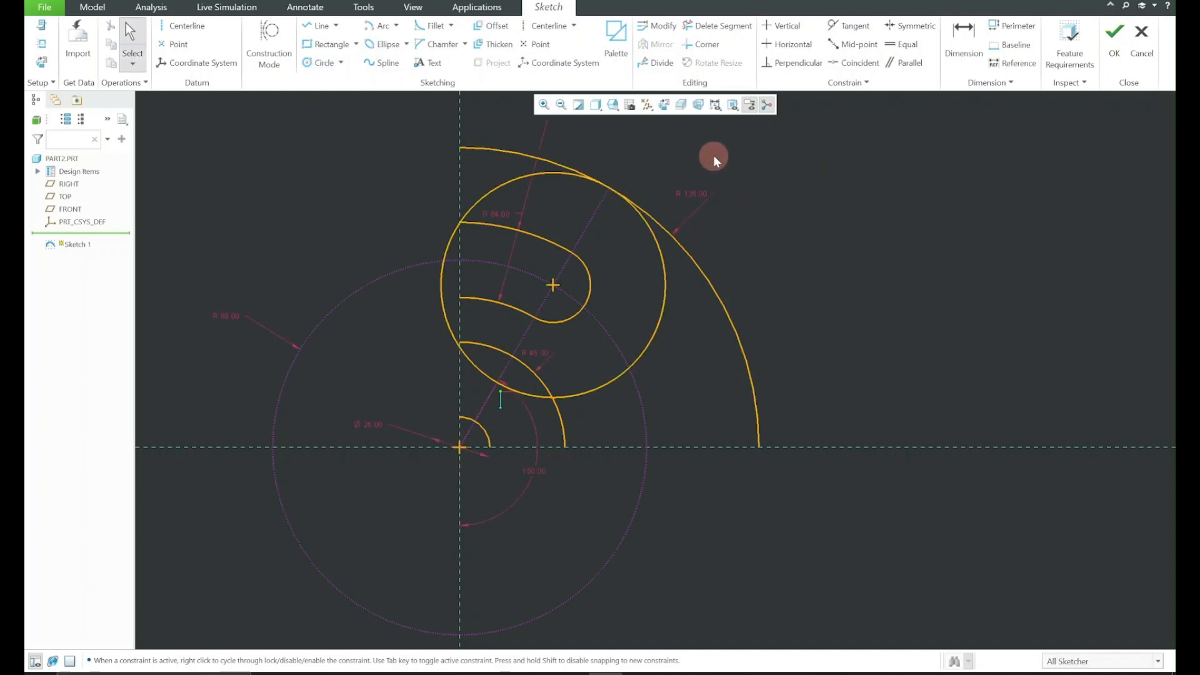
Try to trim the large circle and outermost arc into the outer lobe with Delete Segment
left_click(718, 26)
left_click(546, 170)
left_click(444, 268)
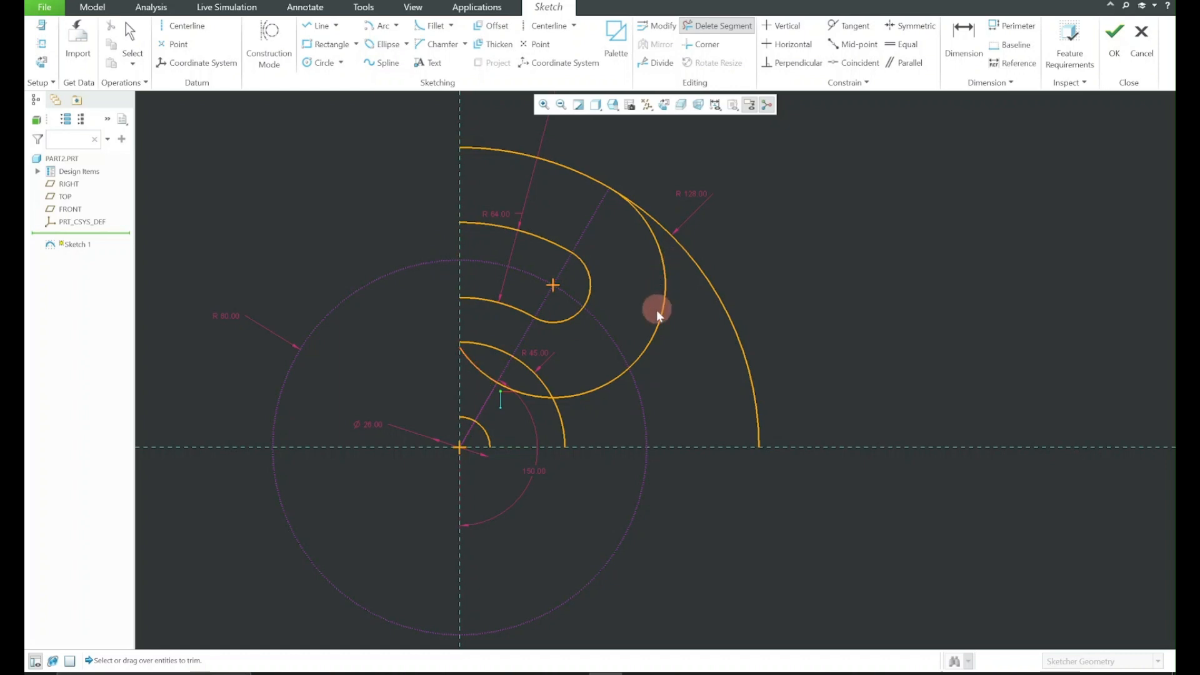
left_click(650, 215)
left_click(582, 388)
middle_click(611, 363)
key("ctrl+z")
left_click(703, 25)
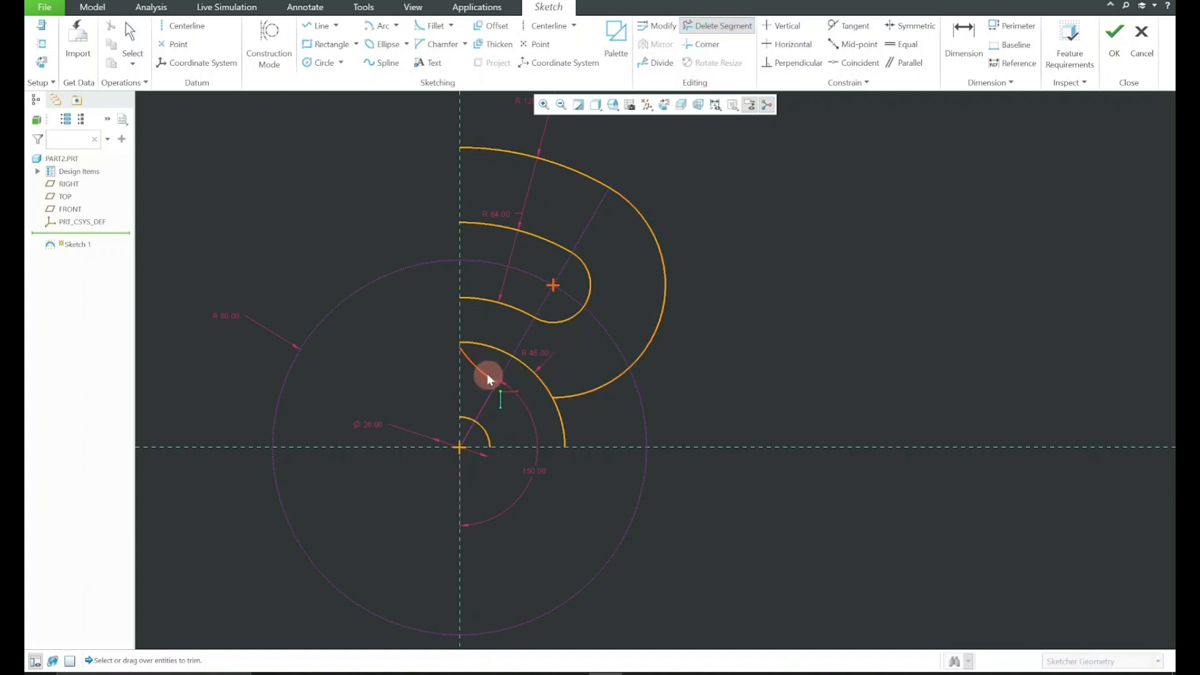
middle_click(681, 340)
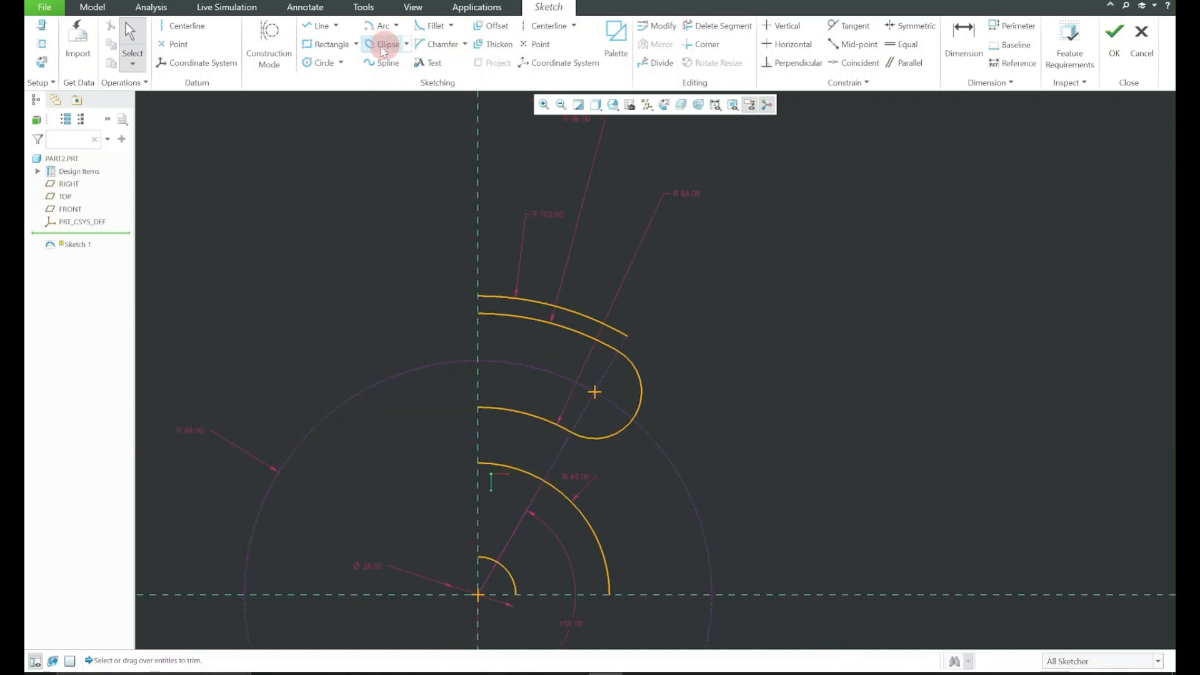
Sketch a circle concentric with the slot's rounded end through the outer arc's endpoint, and trim off its inner half
left_click(322, 64)
left_click(594, 392)
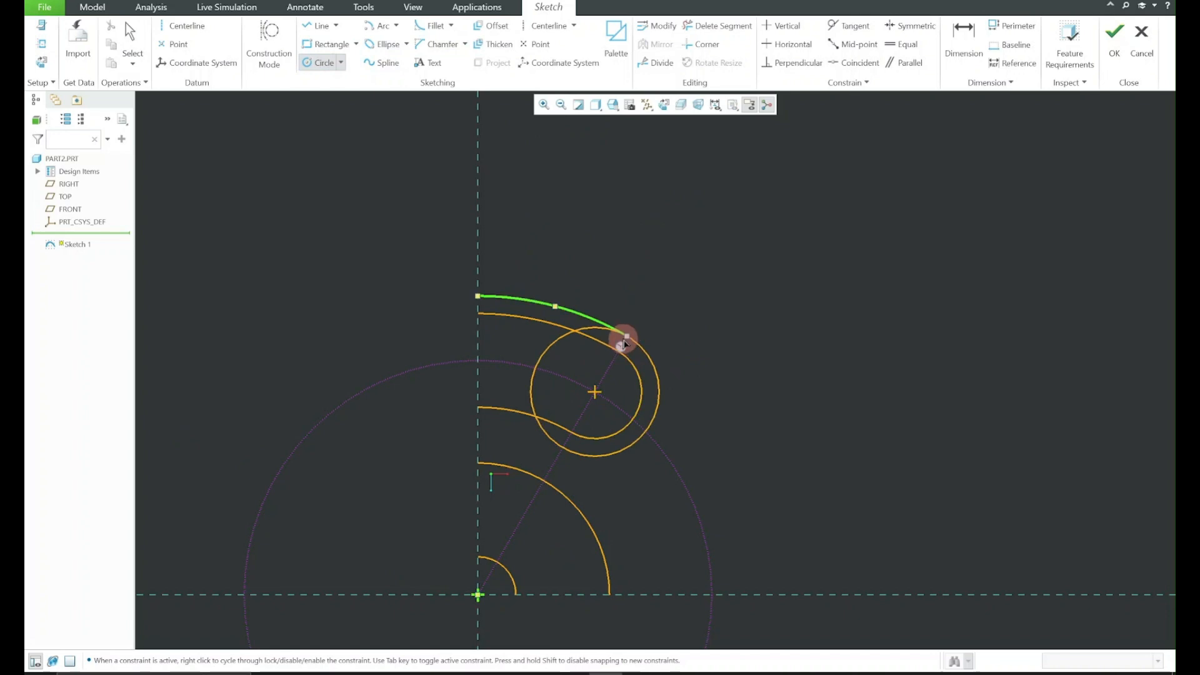
left_click(625, 341)
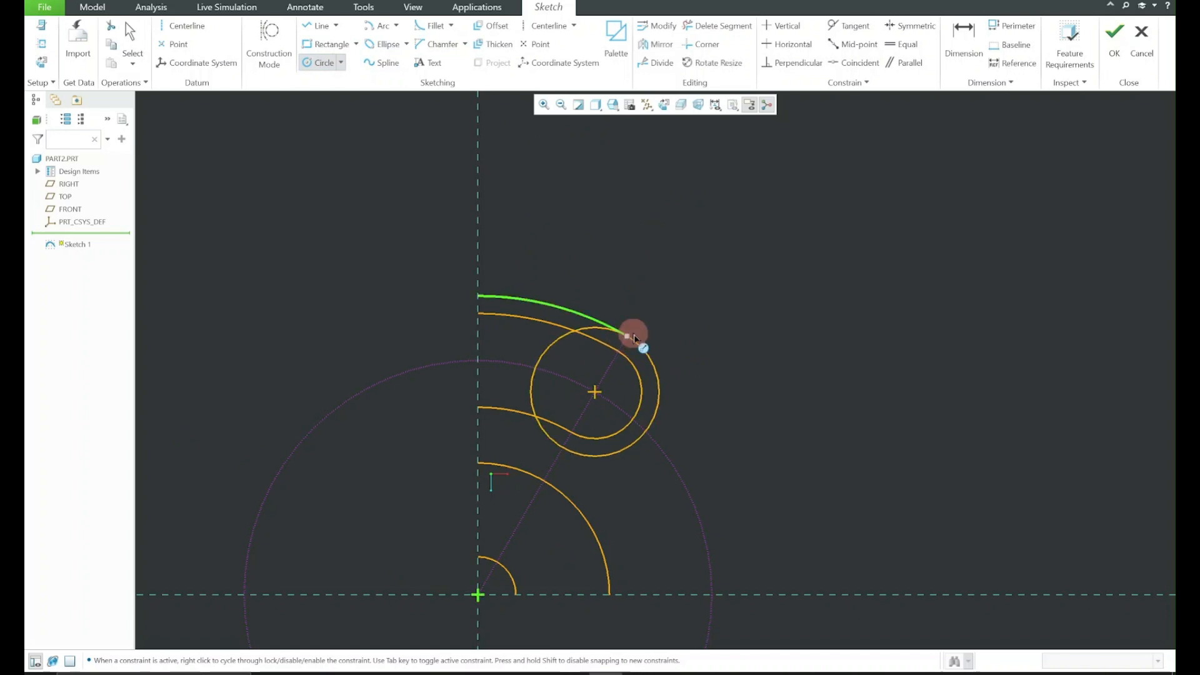
middle_click(635, 340)
left_click(725, 26)
mouse_move(587, 309)
left_mouse_down()
mouse_move(588, 326)
mouse_move(549, 344)
mouse_move(535, 415)
mouse_move(550, 428)
left_mouse_up()
middle_click(706, 316)
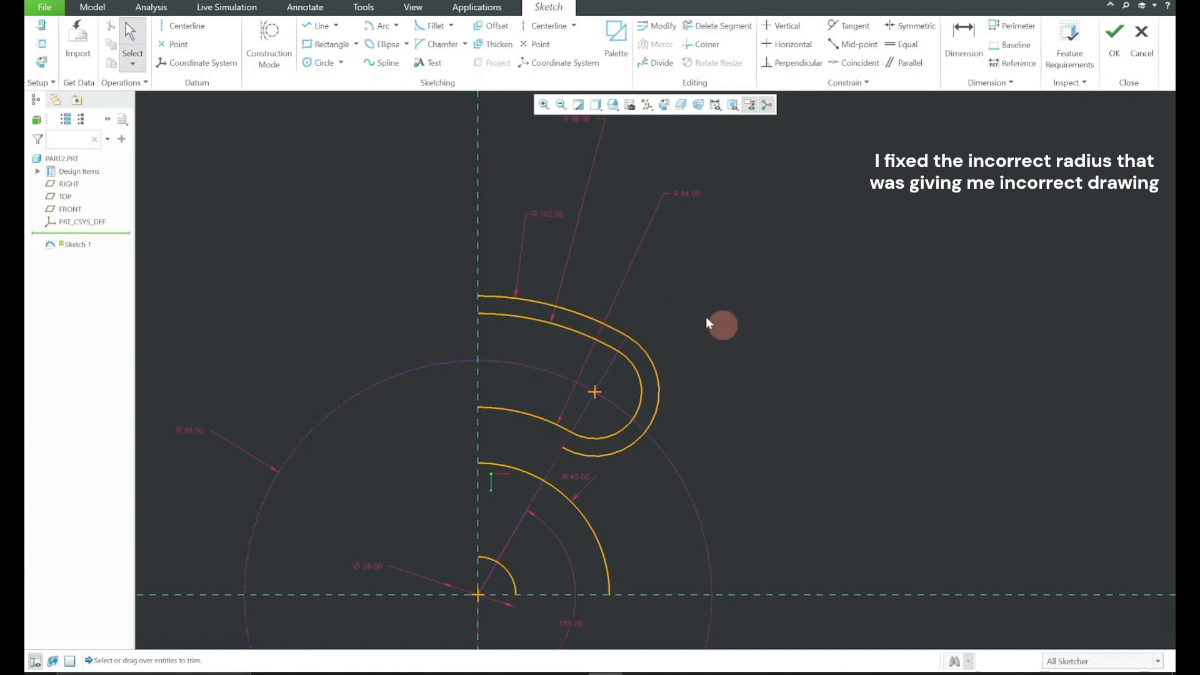
Review 2.png and sketch a circle about 16 in diameter between the outer lobe and the R45 arc, touching the R45 arc
left_click(325, 62)
left_click(806, 672)
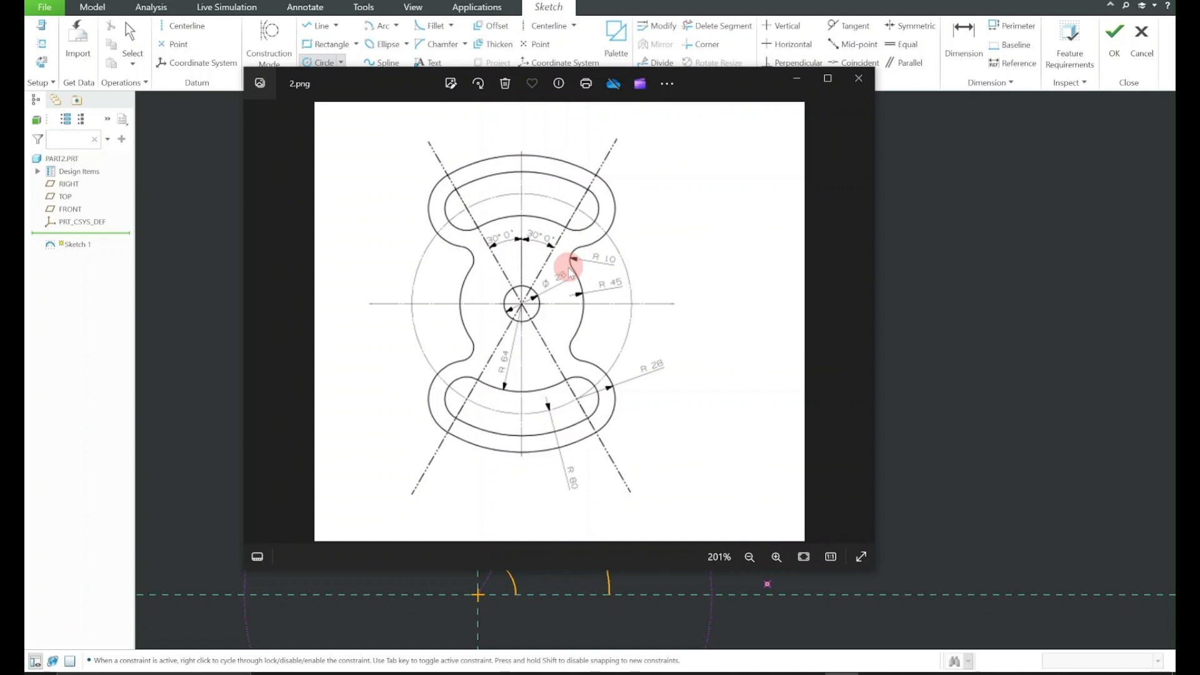
left_click(796, 78)
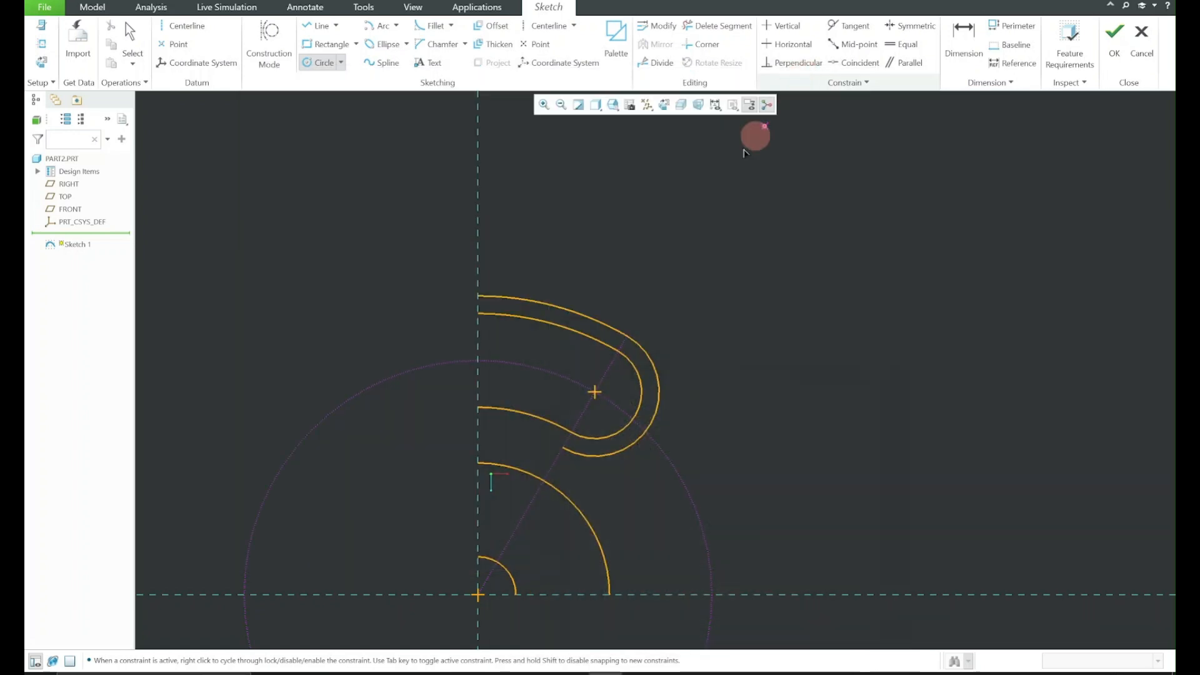
left_click(583, 481)
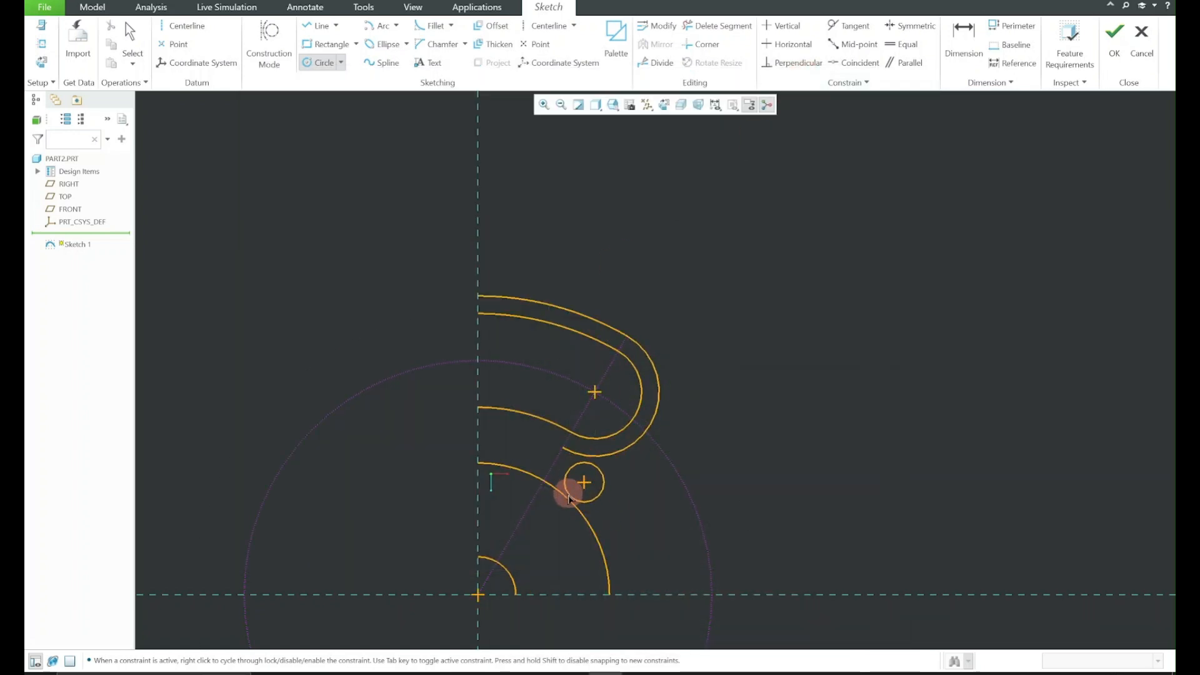
left_click(572, 494)
middle_click(574, 492)
scroll(578, 487, "up", 4)
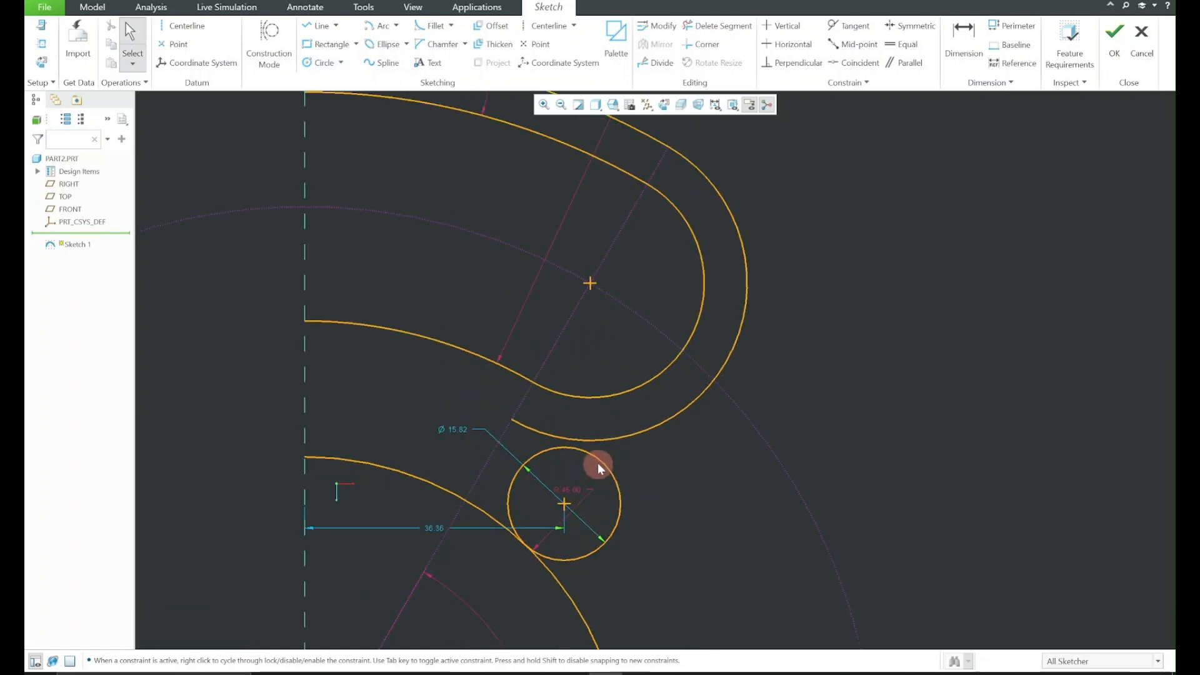
Make the small circle tangent to the outer lobe's arc
left_click(592, 455)
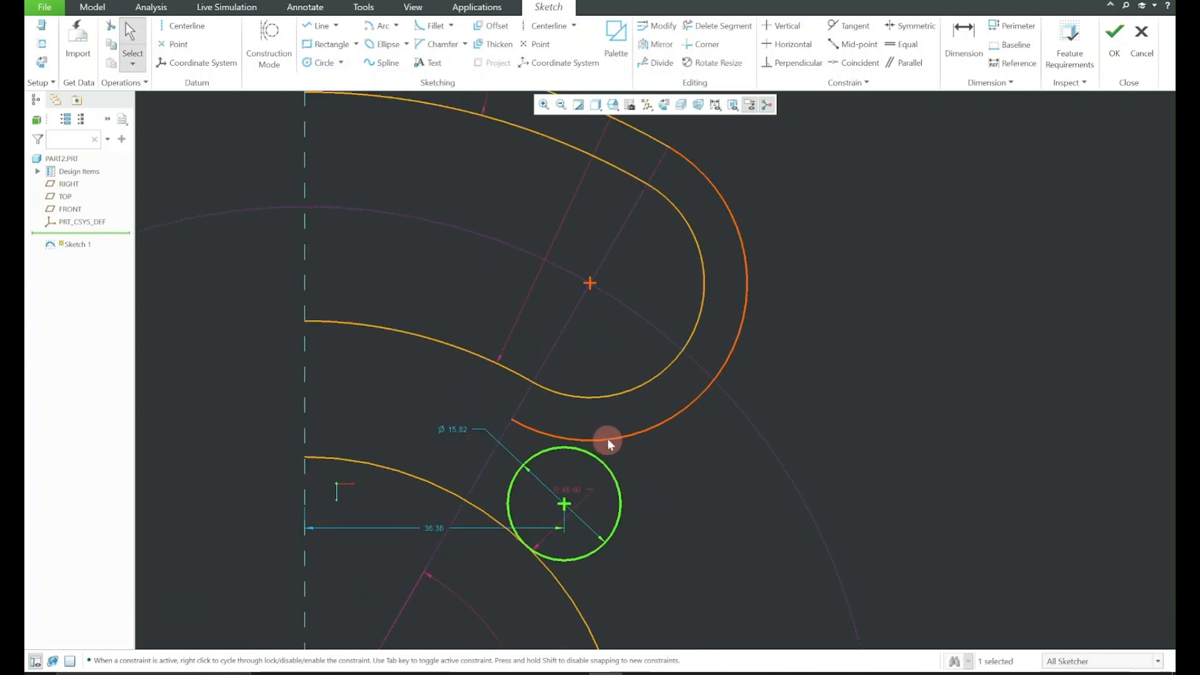
left_click(608, 438, "ctrl")
left_click(612, 386)
Convert the small circle's diameter dimension to a radius and set it to 10
left_click(457, 423)
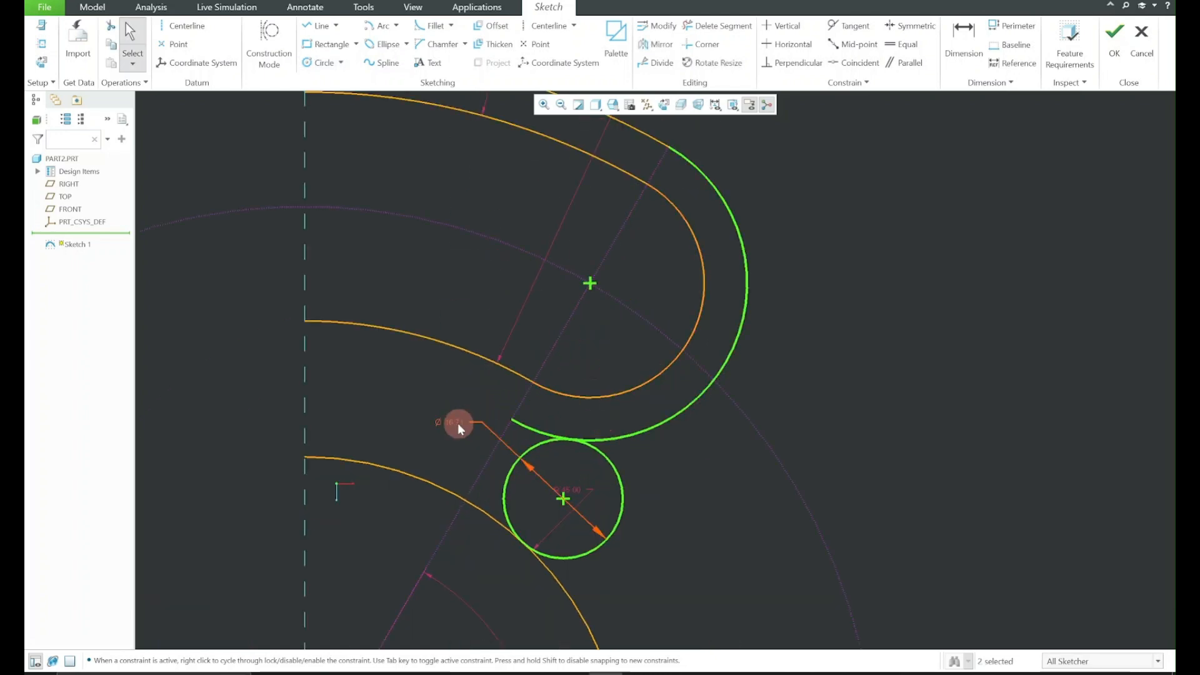
left_click(458, 424)
left_click(465, 380)
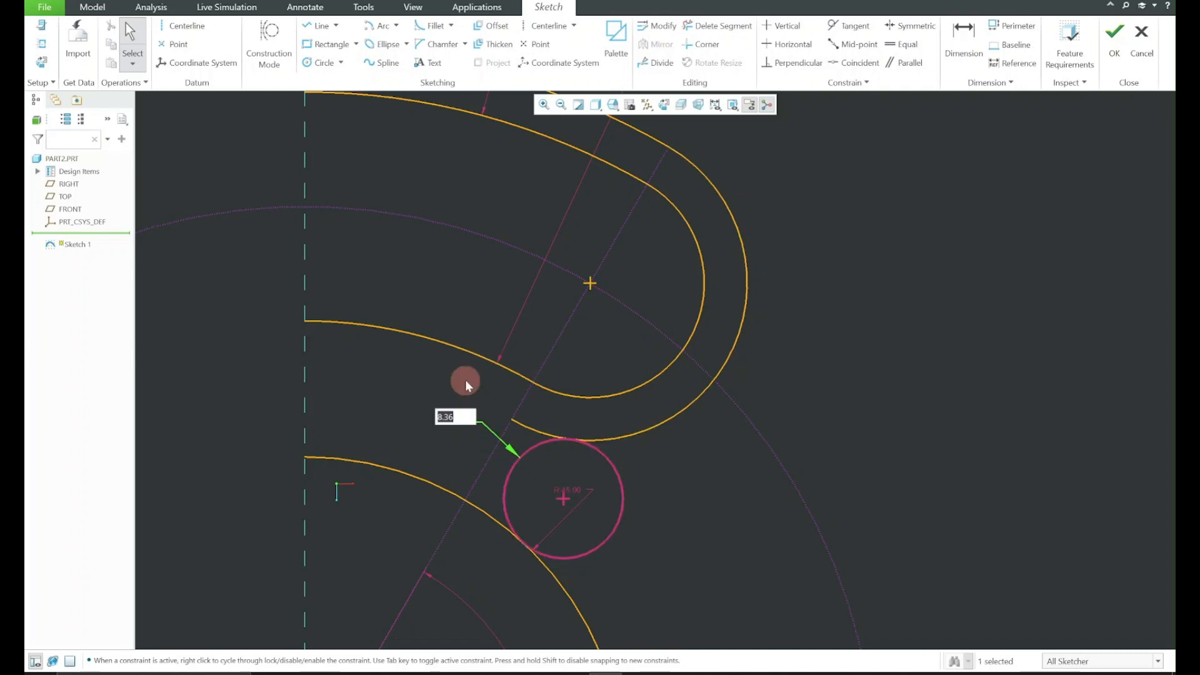
type("10")
key("Return")
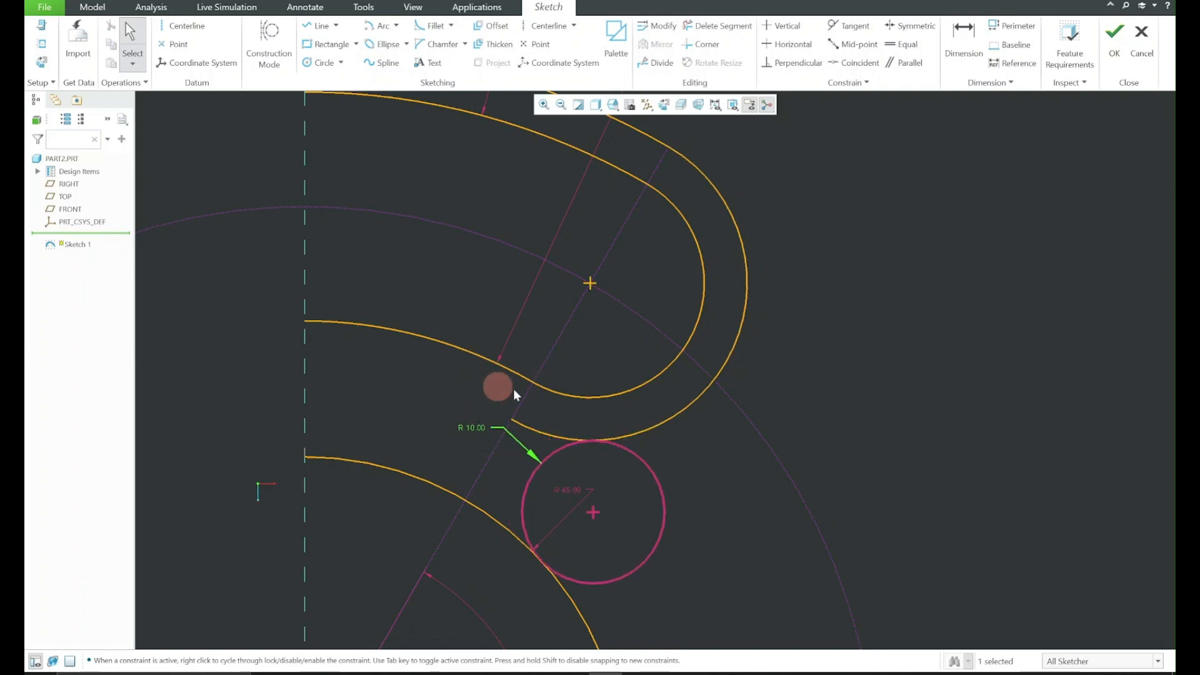
Lock the small circle's radius dimension so its value is preserved
left_click(476, 429)
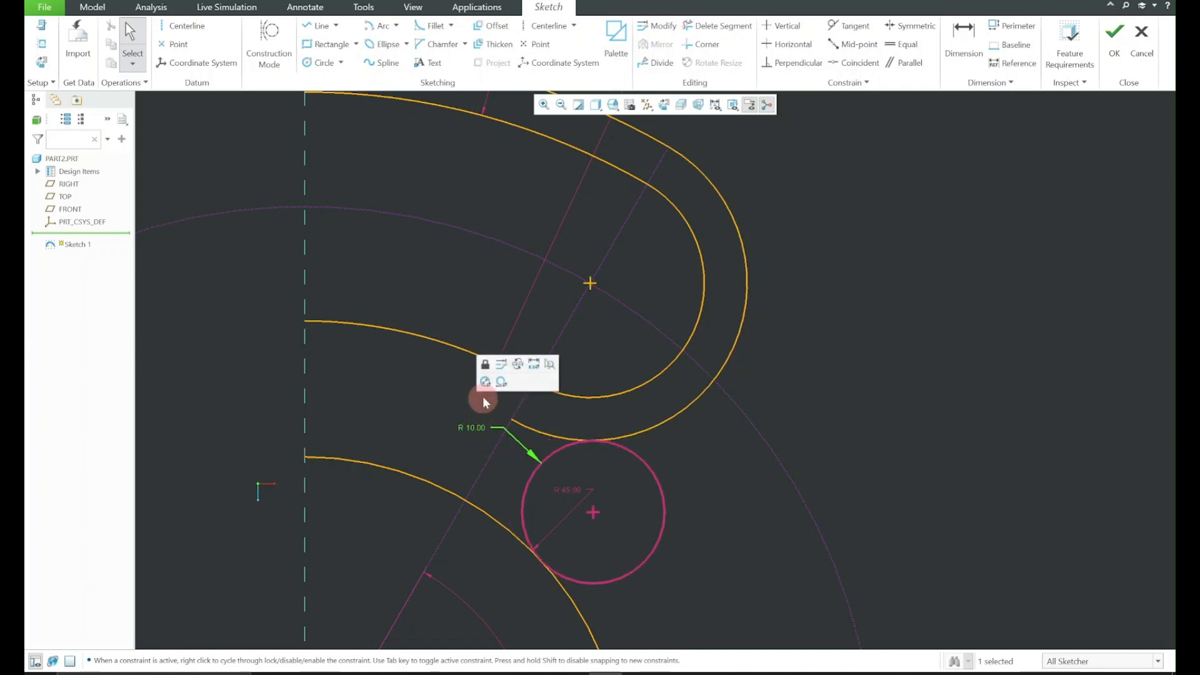
left_click(484, 365)
left_click(477, 429)
left_click(483, 353)
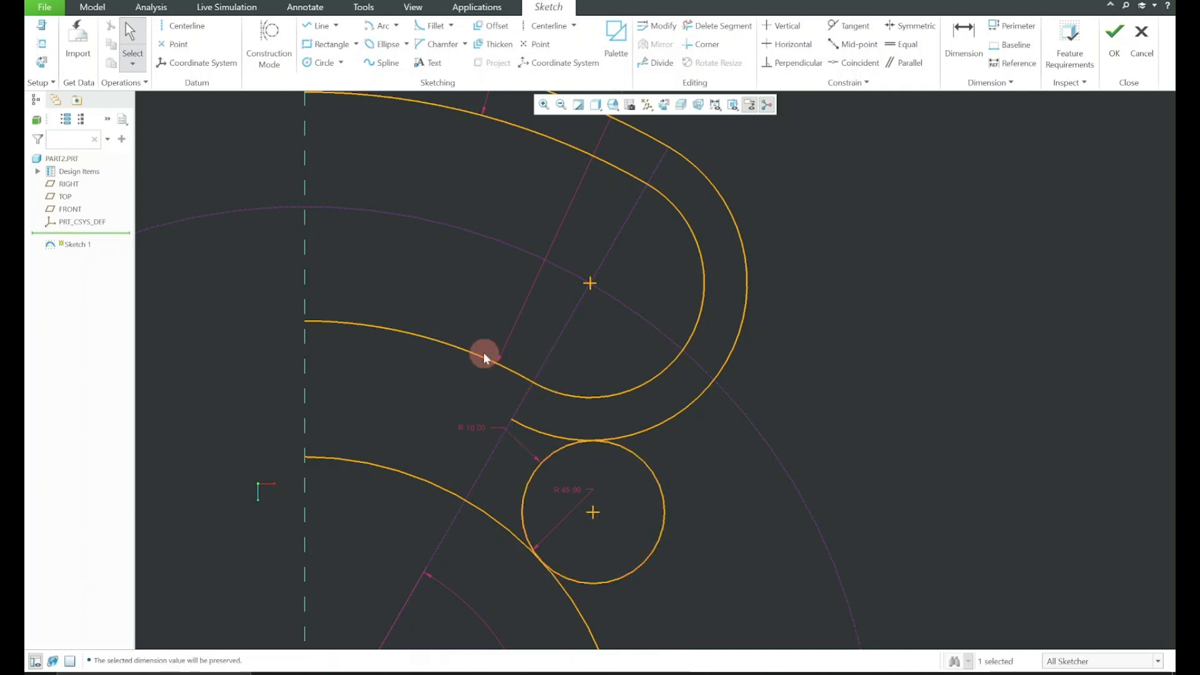
Trim the outer lobe's leftover end, the small circle's outer portion and the inner part of the R45 arc into one continuous outline
left_click(703, 25)
left_click(561, 434)
left_click(640, 460)
left_click(482, 511)
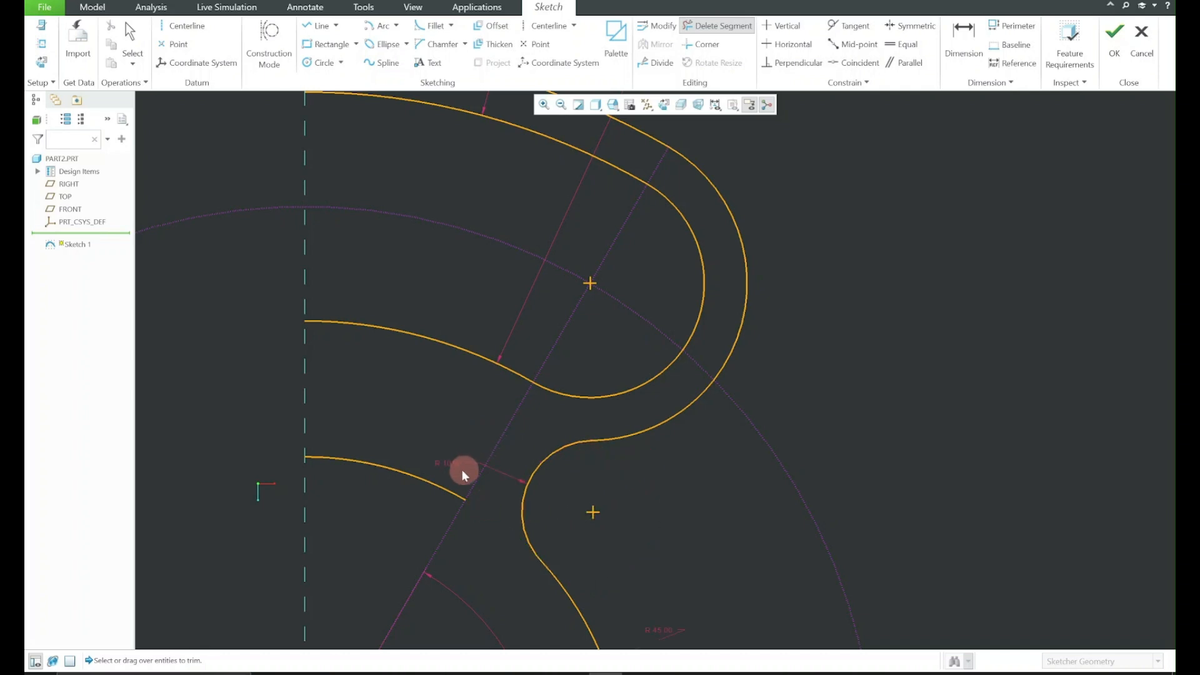
left_click(439, 486)
scroll(470, 484, "up", 3)
scroll(489, 489, "down", 5)
scroll(575, 517, "down", 5)
scroll(609, 544, "up", 4)
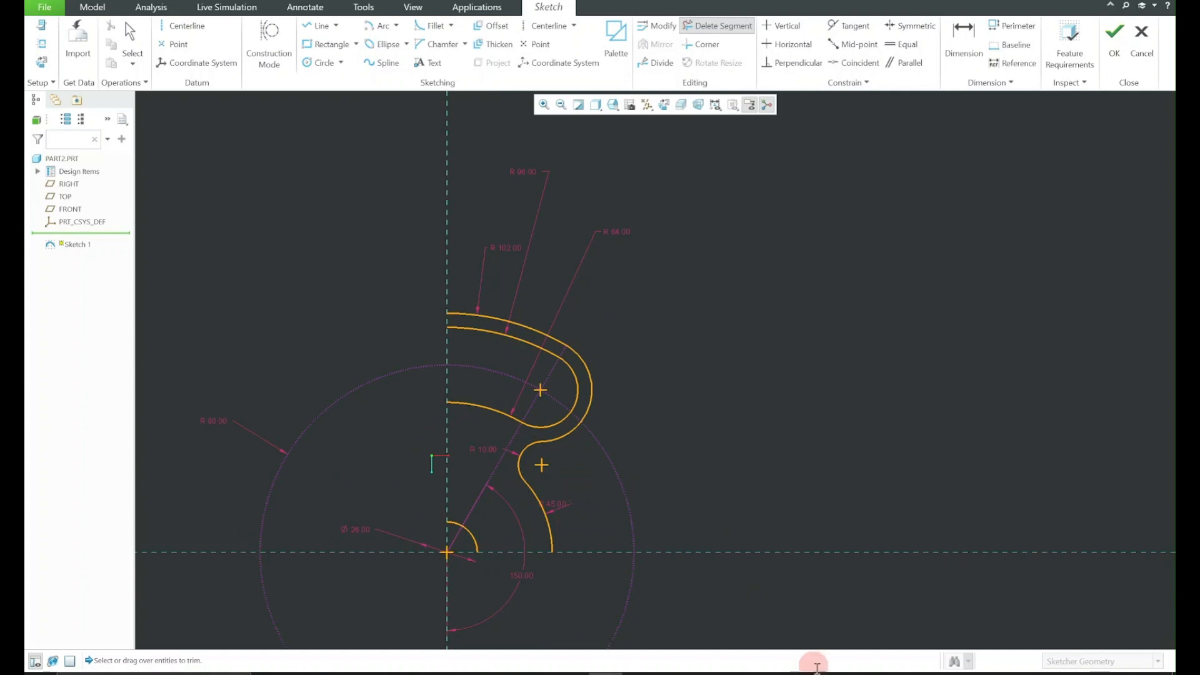
Compare the profile with 2.png and turn off the display of the sketch dimensions
left_click(838, 674)
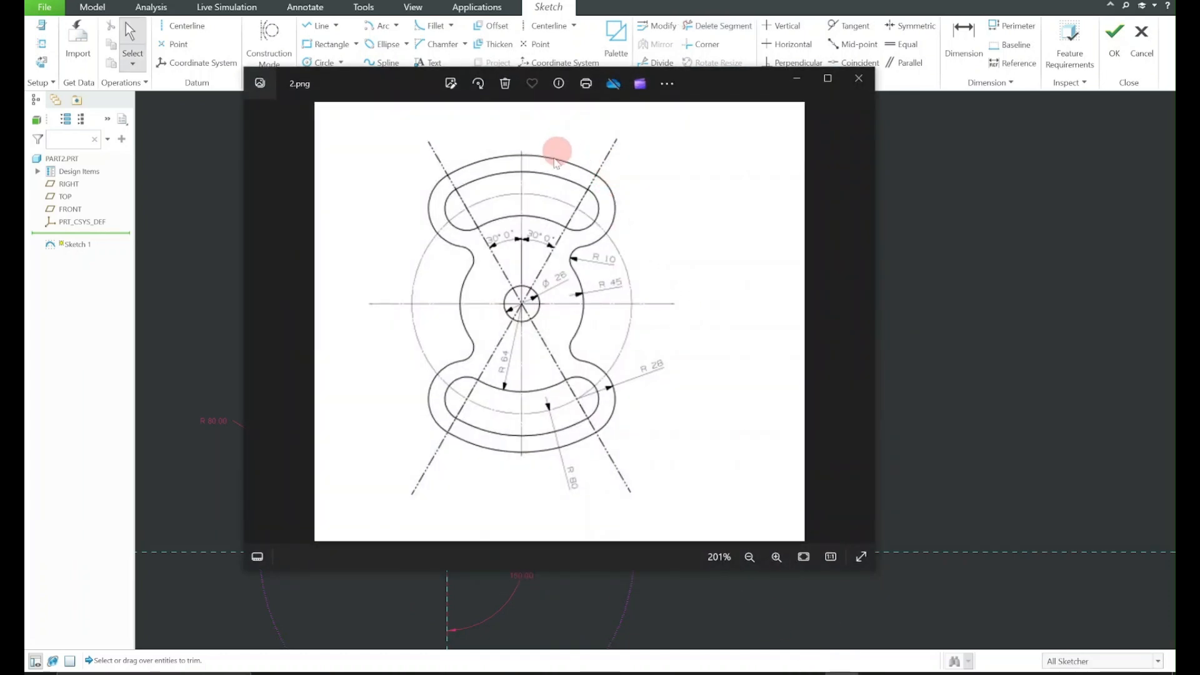
left_click(797, 78)
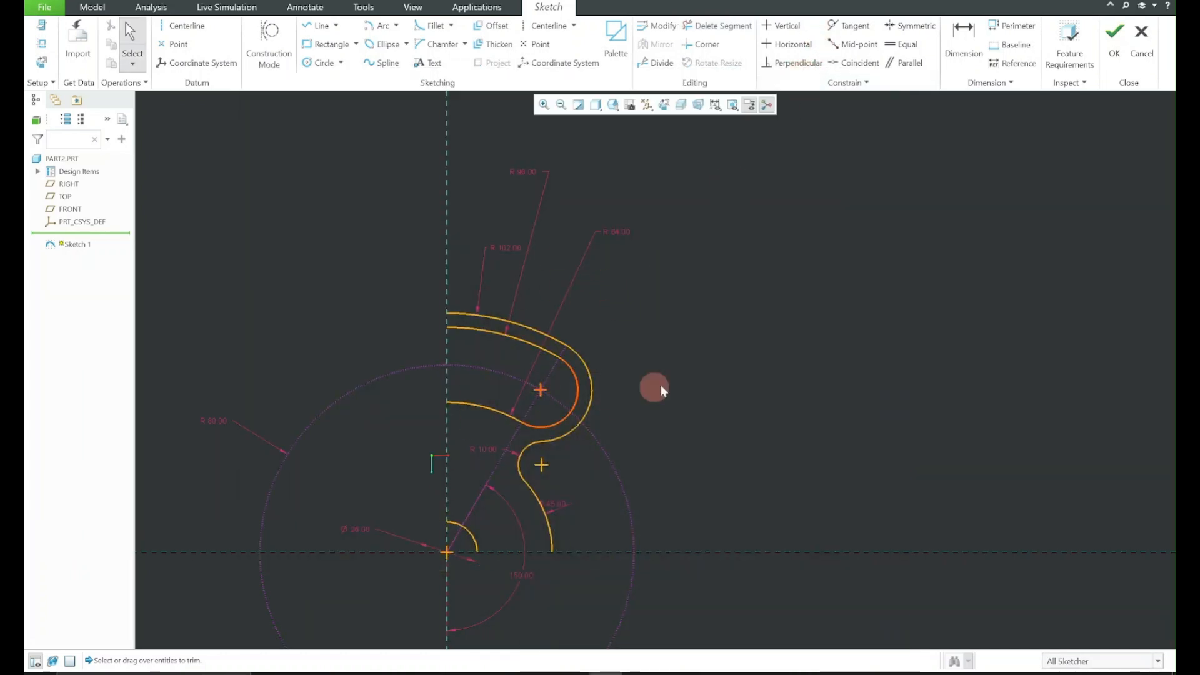
middle_click_drag(540, 400, 610, 341)
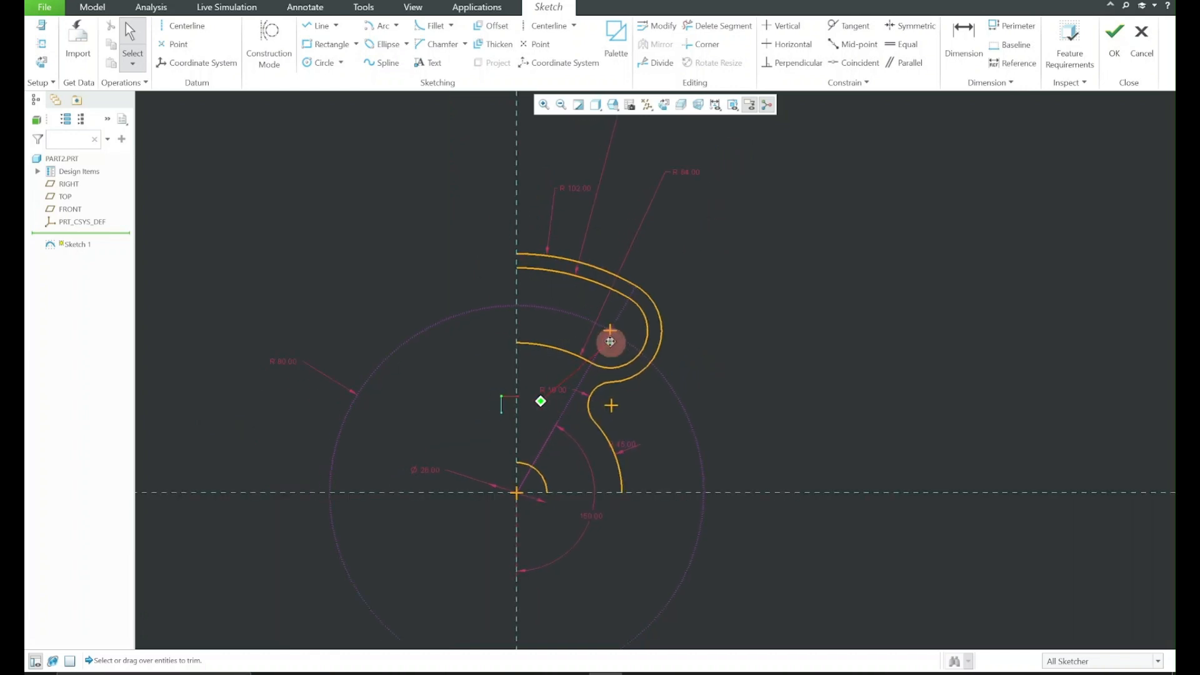
left_click(715, 104)
left_click(716, 136)
left_click(714, 240)
Mirror all the solid quarter-profile arcs about the vertical centerline, deleting the R 64.00 dimension to resolve the dimension conflict
left_click_drag(699, 211, 648, 326)
left_click(645, 332)
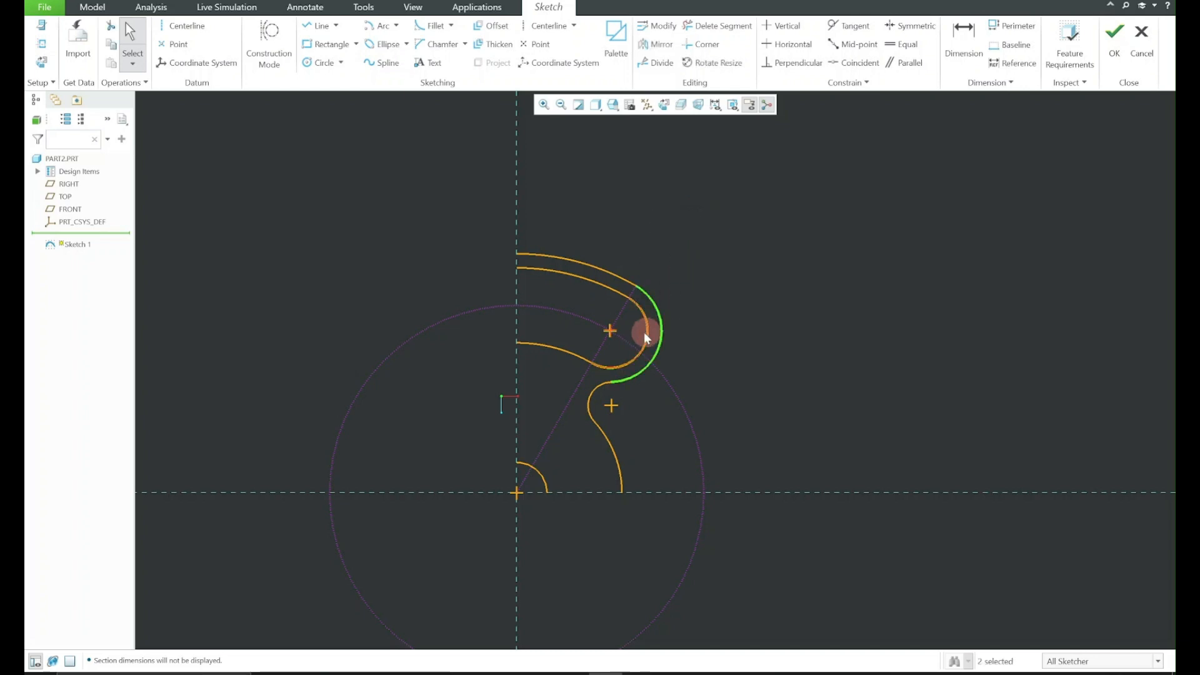
left_click(579, 274, "ctrl")
left_click(567, 286, "ctrl")
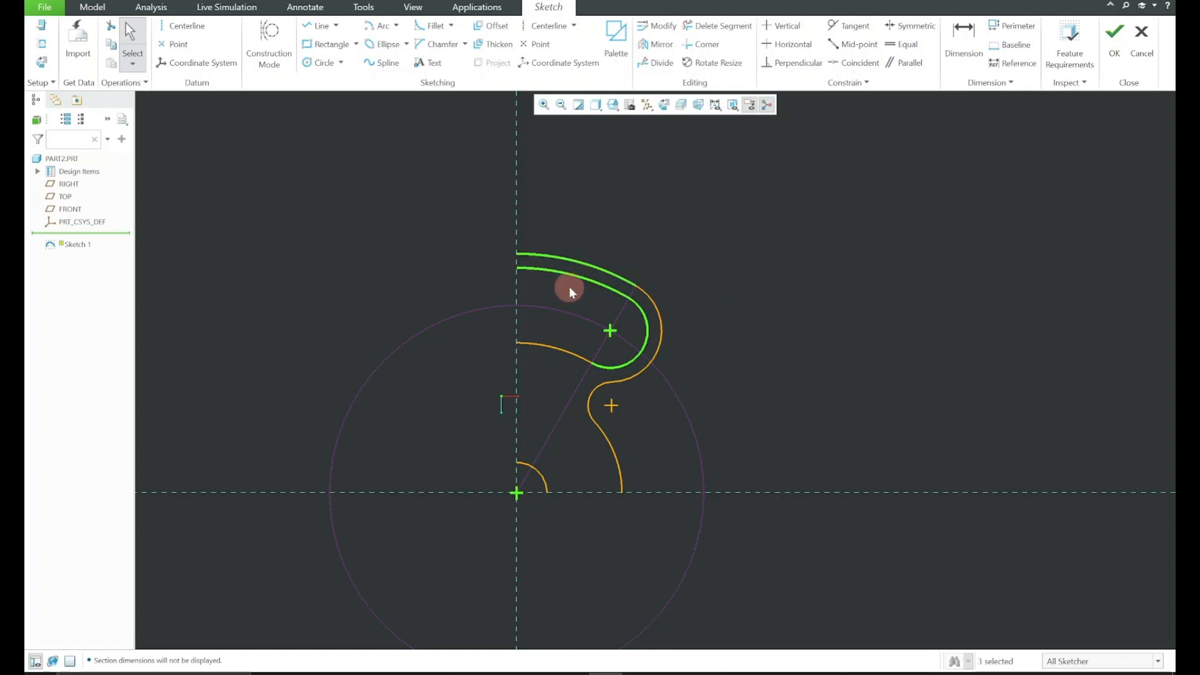
left_click(544, 345, "ctrl")
left_click(591, 415, "ctrl")
left_click(542, 478, "ctrl")
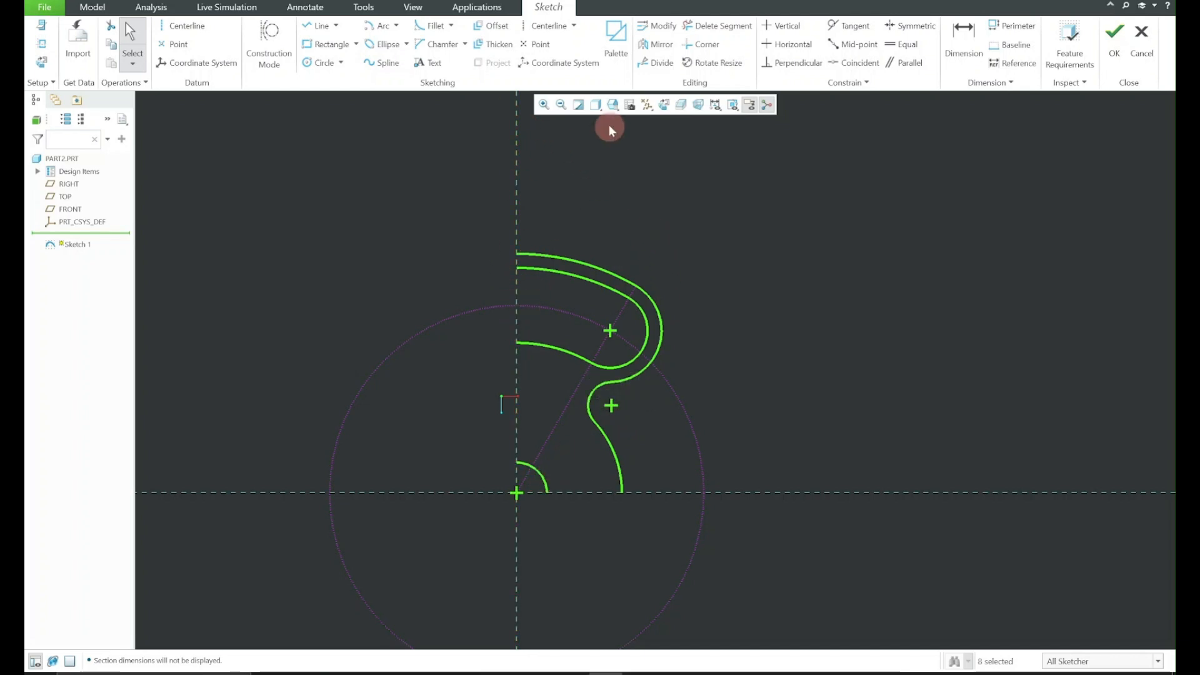
left_click(655, 44)
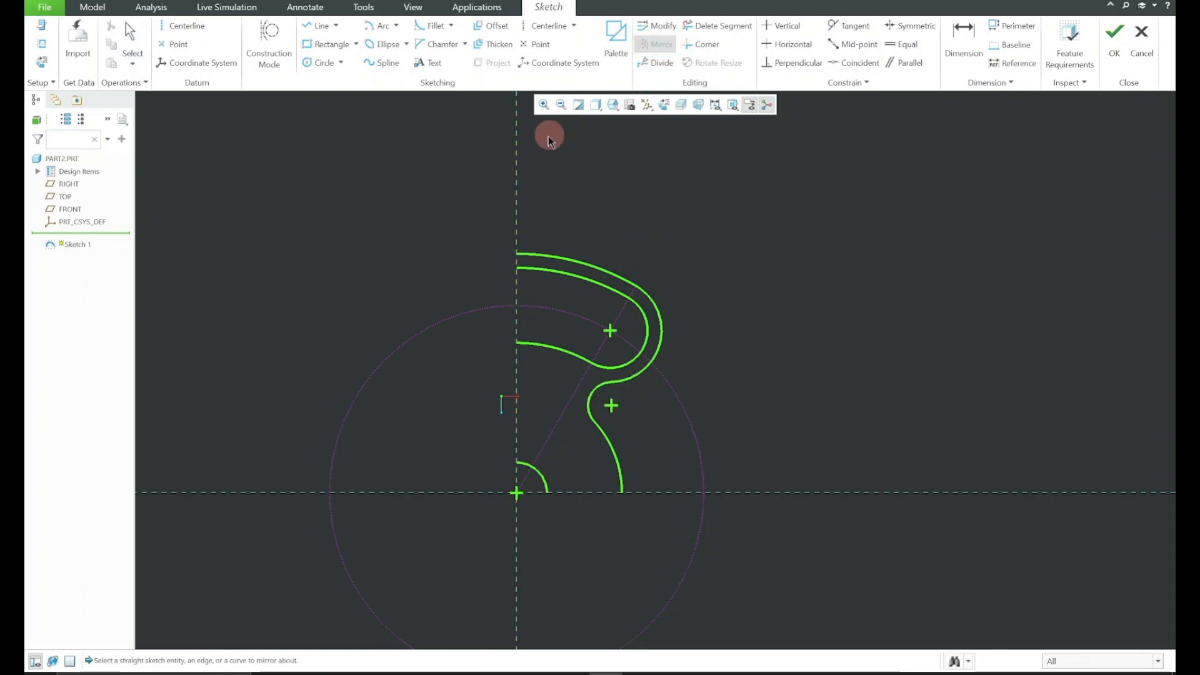
left_click(516, 170)
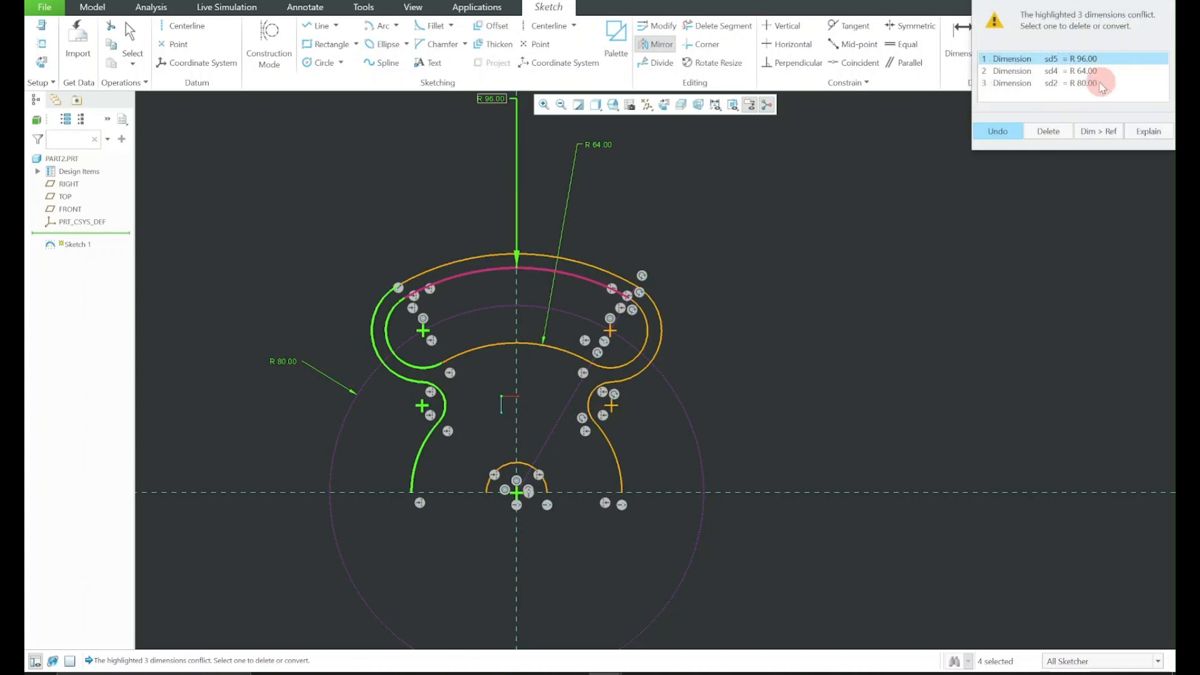
left_click(1083, 72)
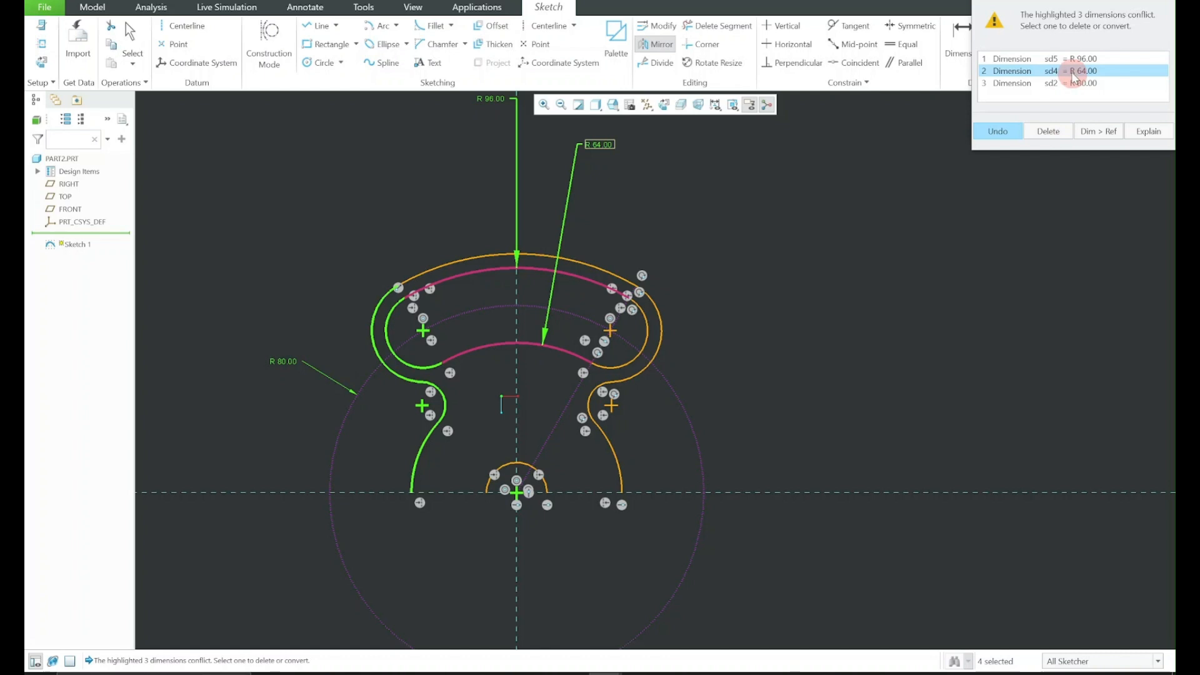
left_click(1054, 131)
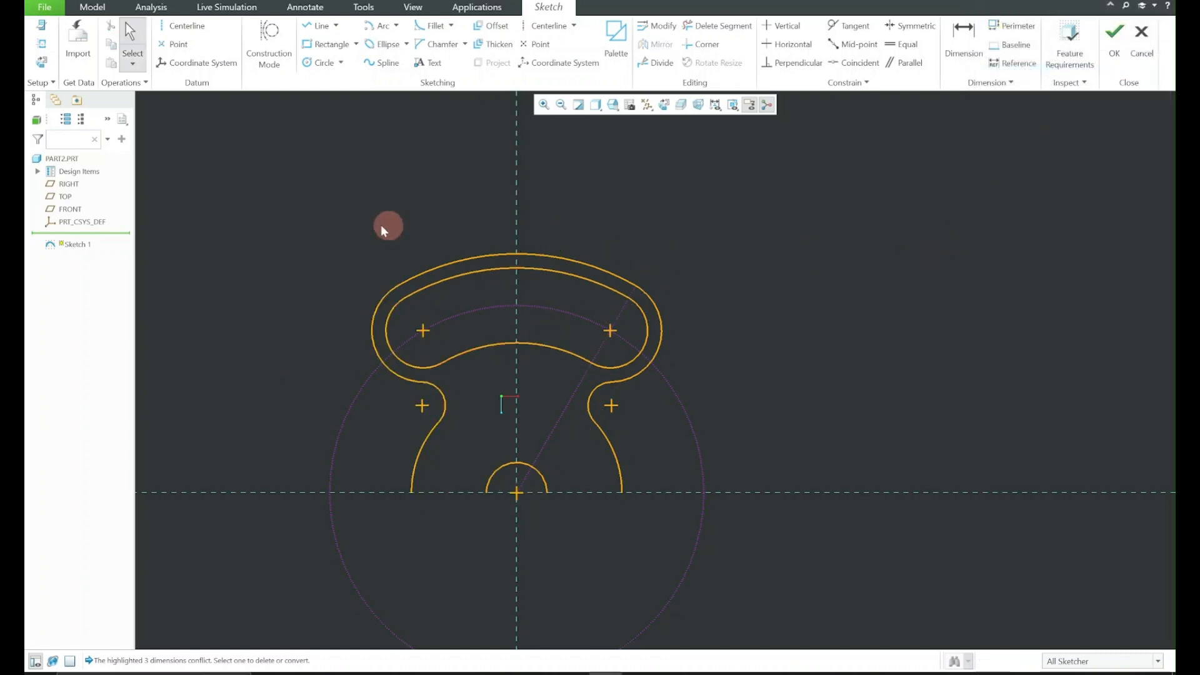
Mirror the entire upper half of the plate, including the angled construction line, about the horizontal centerline
left_click_drag(327, 181, 721, 500)
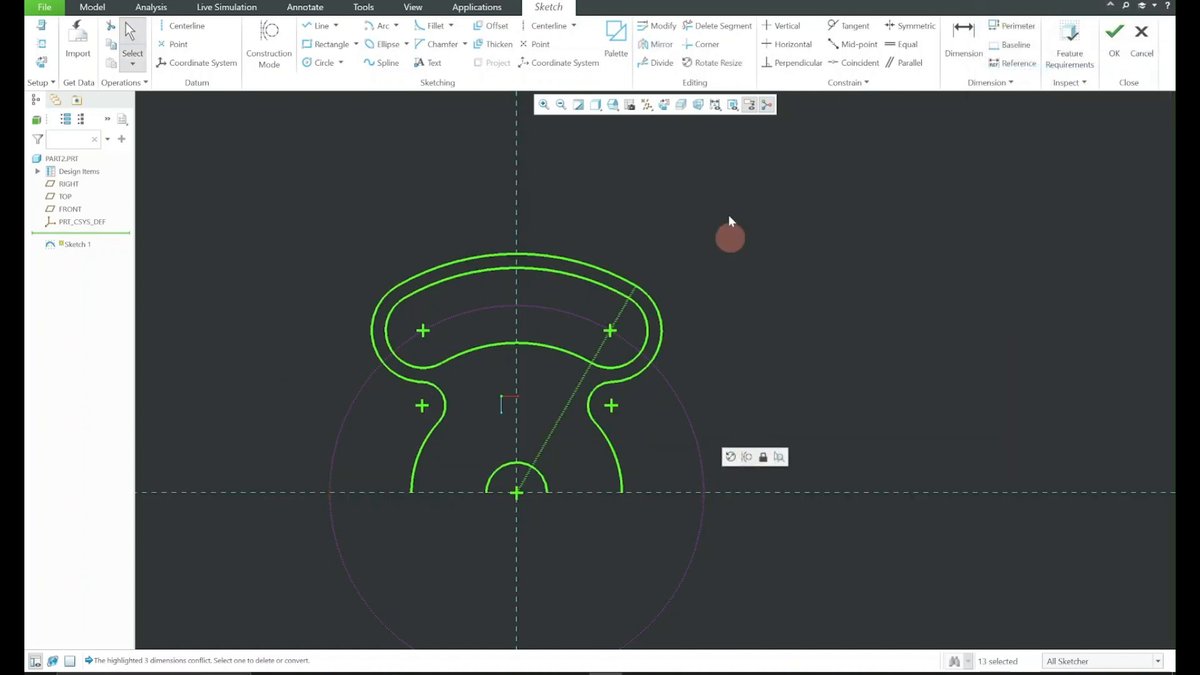
left_click(656, 43)
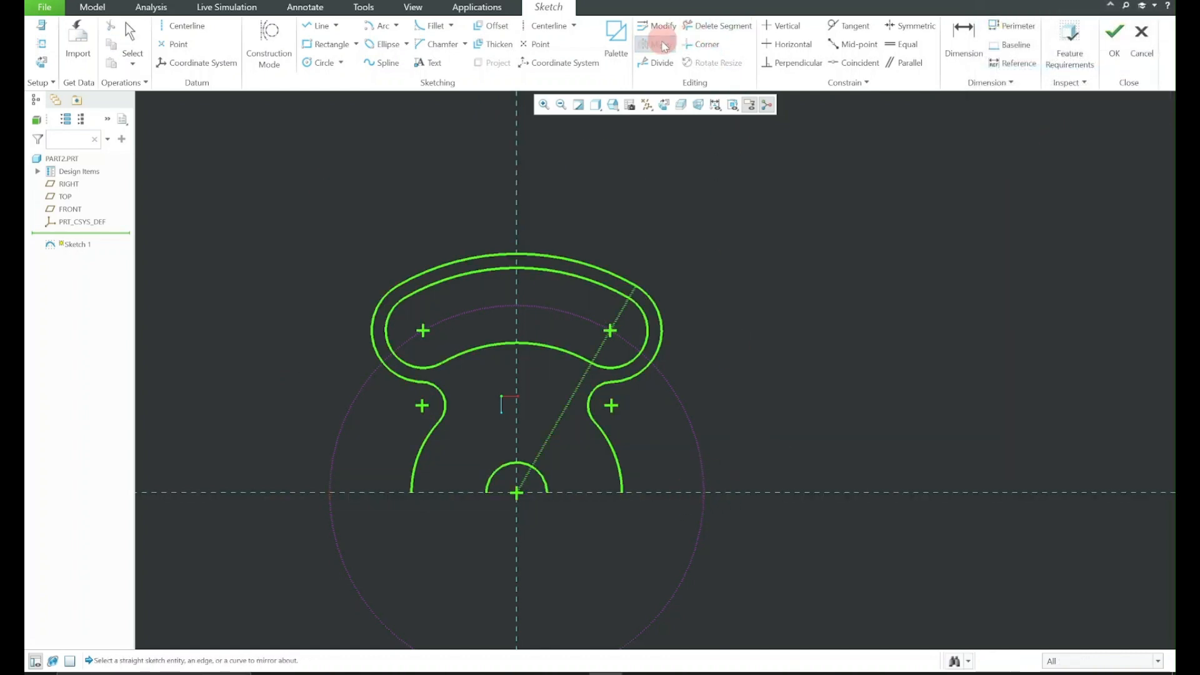
left_click(751, 492)
middle_click_drag(656, 492, 738, 353)
scroll(737, 354, "down", 5)
scroll(707, 380, "up", 3)
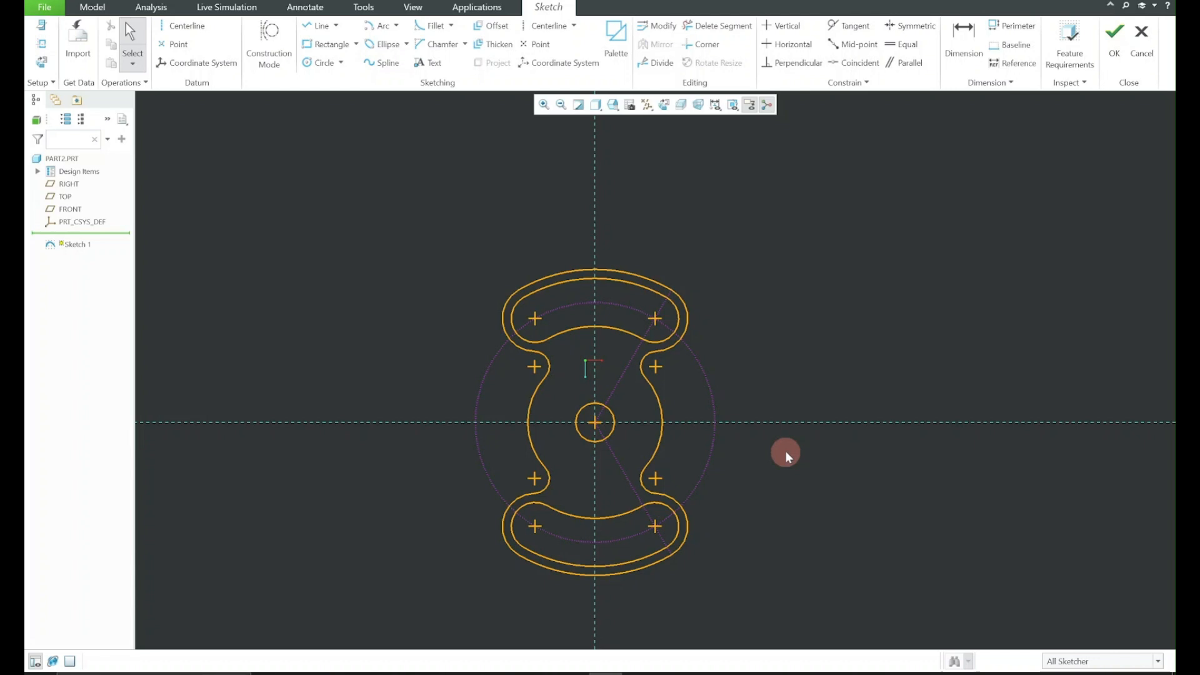
middle_click_drag(701, 423, 864, 425, "shift")
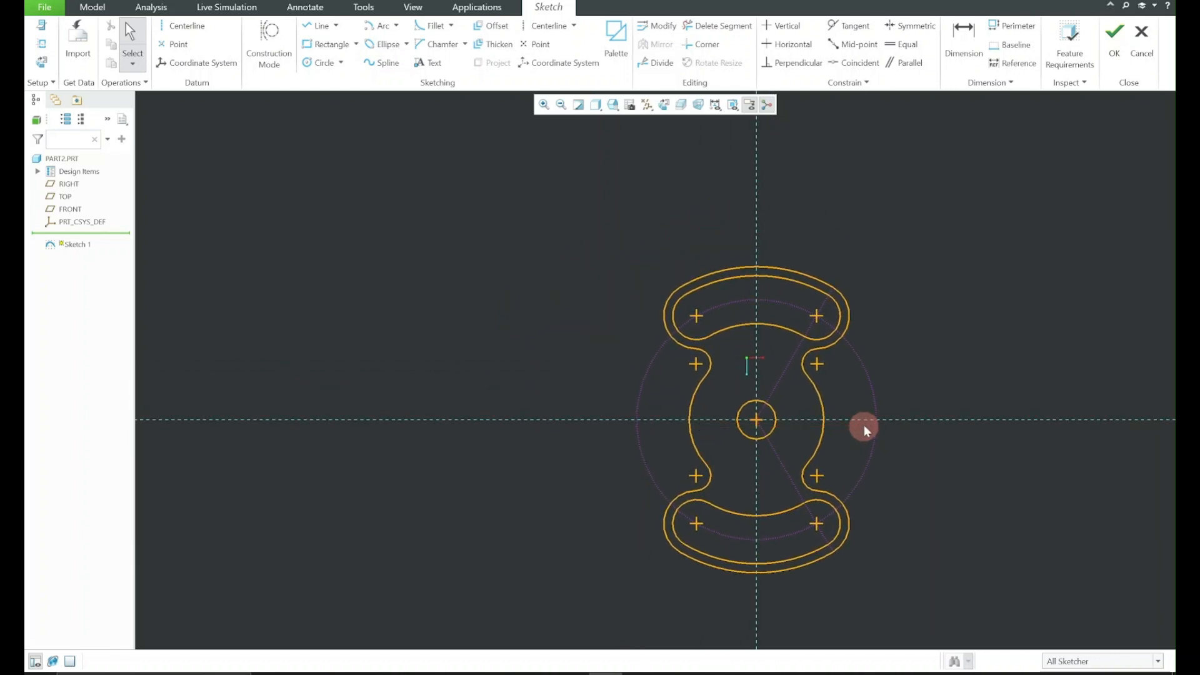